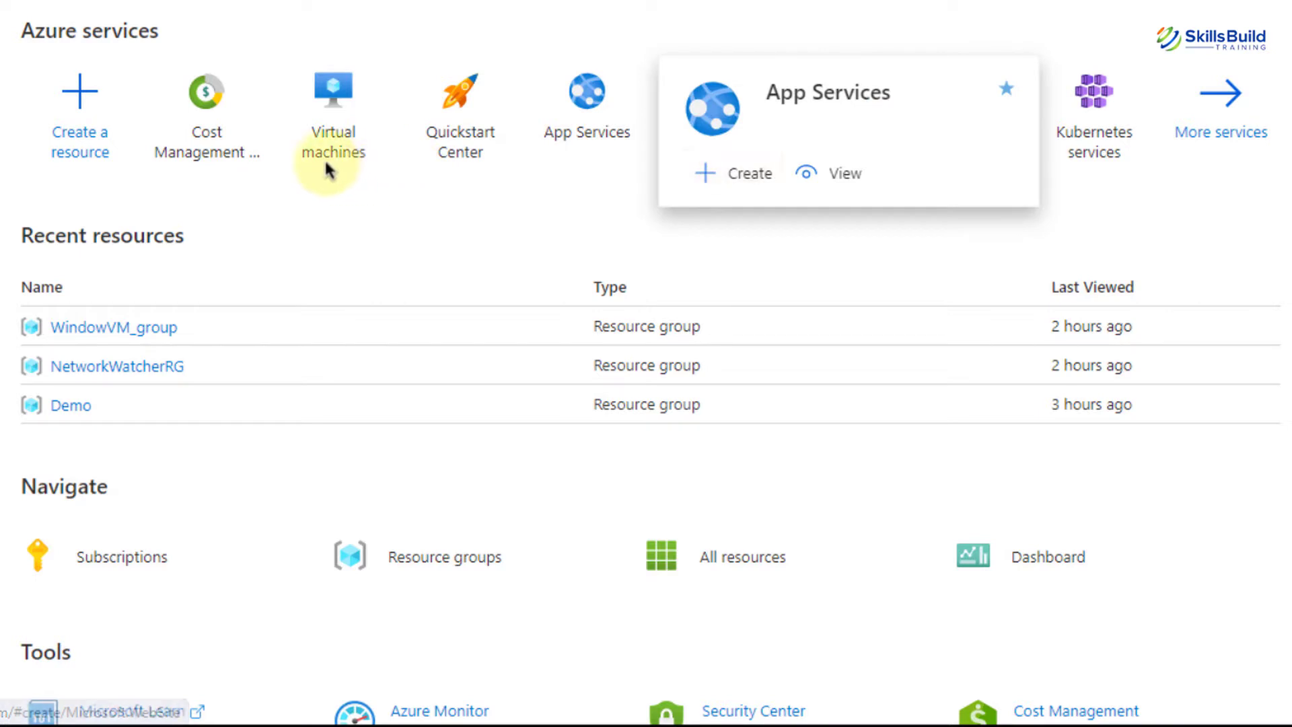
# Start a new virtual machine from the Virtual machines list, keeping Azure subscription 1
pyautogui.moveTo(328, 168)
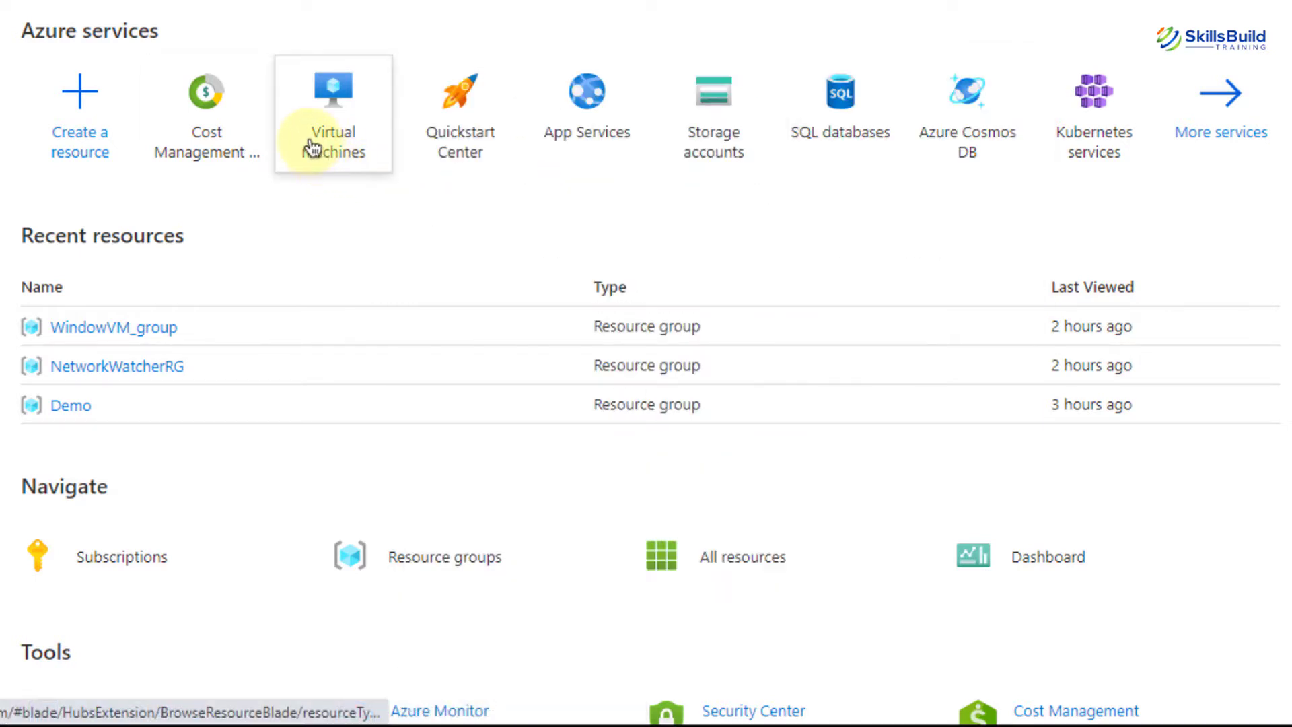
pyautogui.click(311, 148)
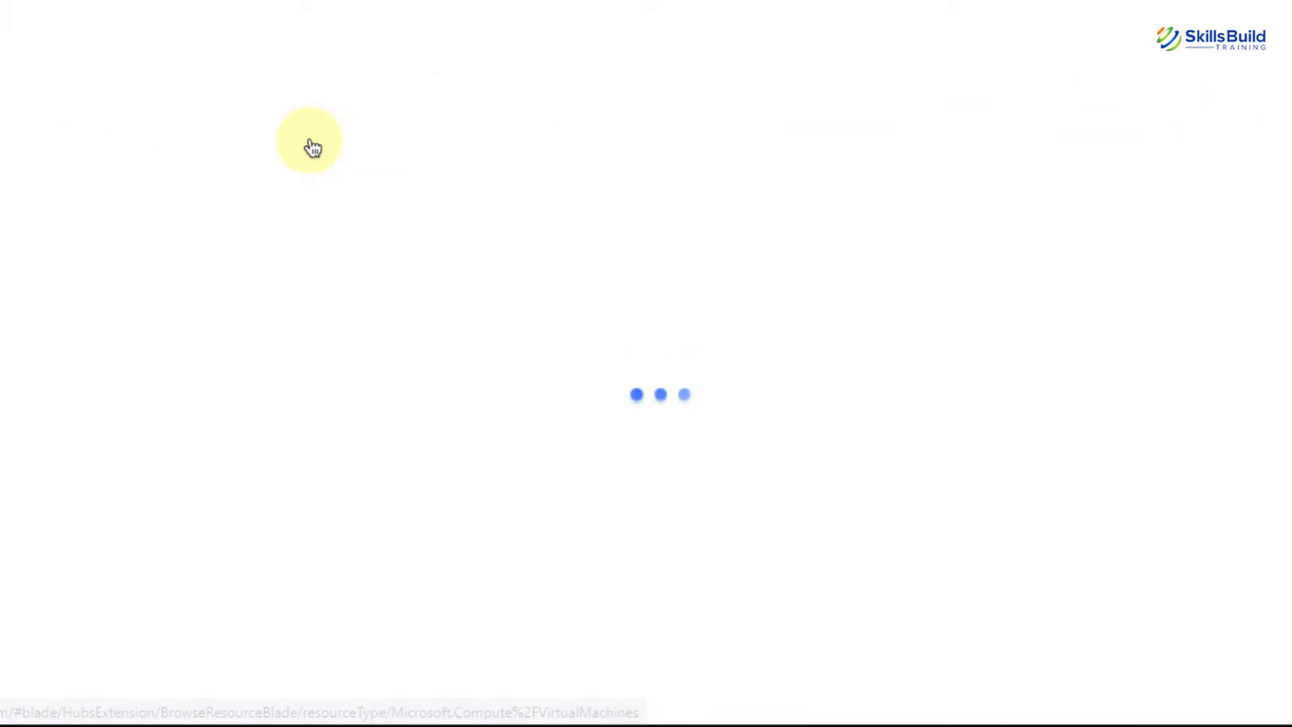
pyautogui.click(54, 134)
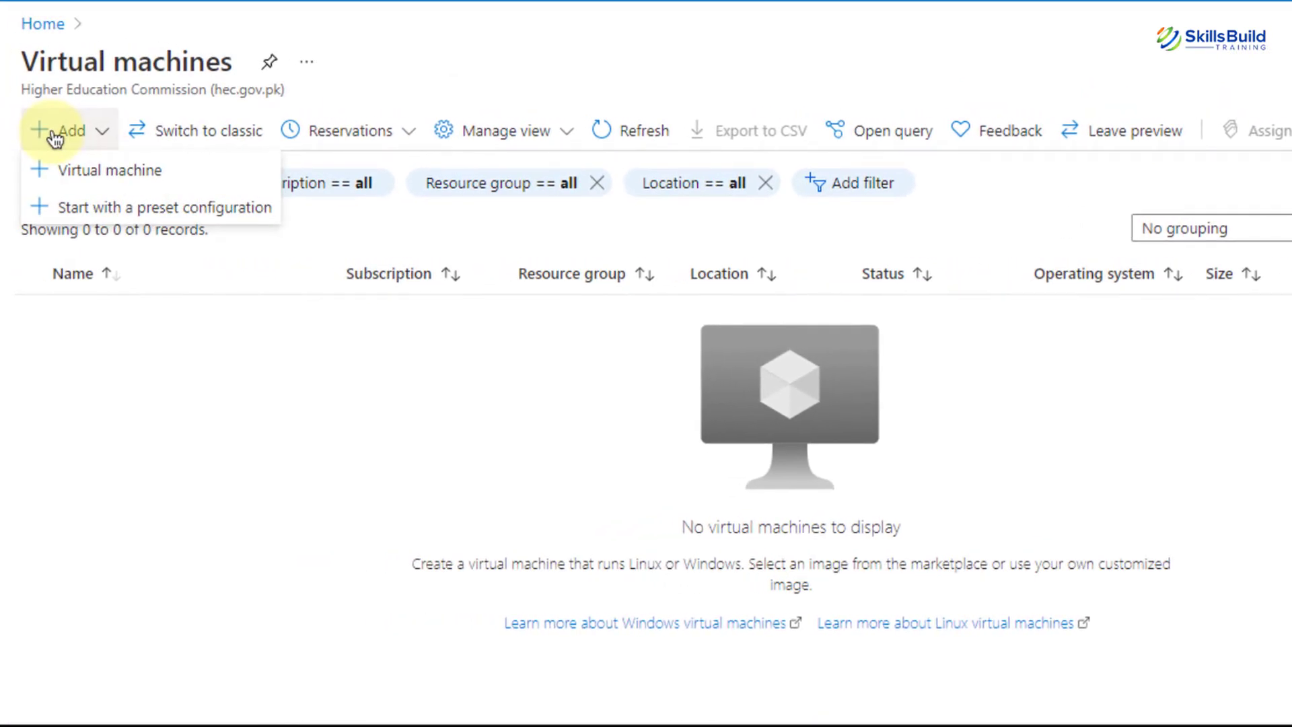
pyautogui.click(77, 173)
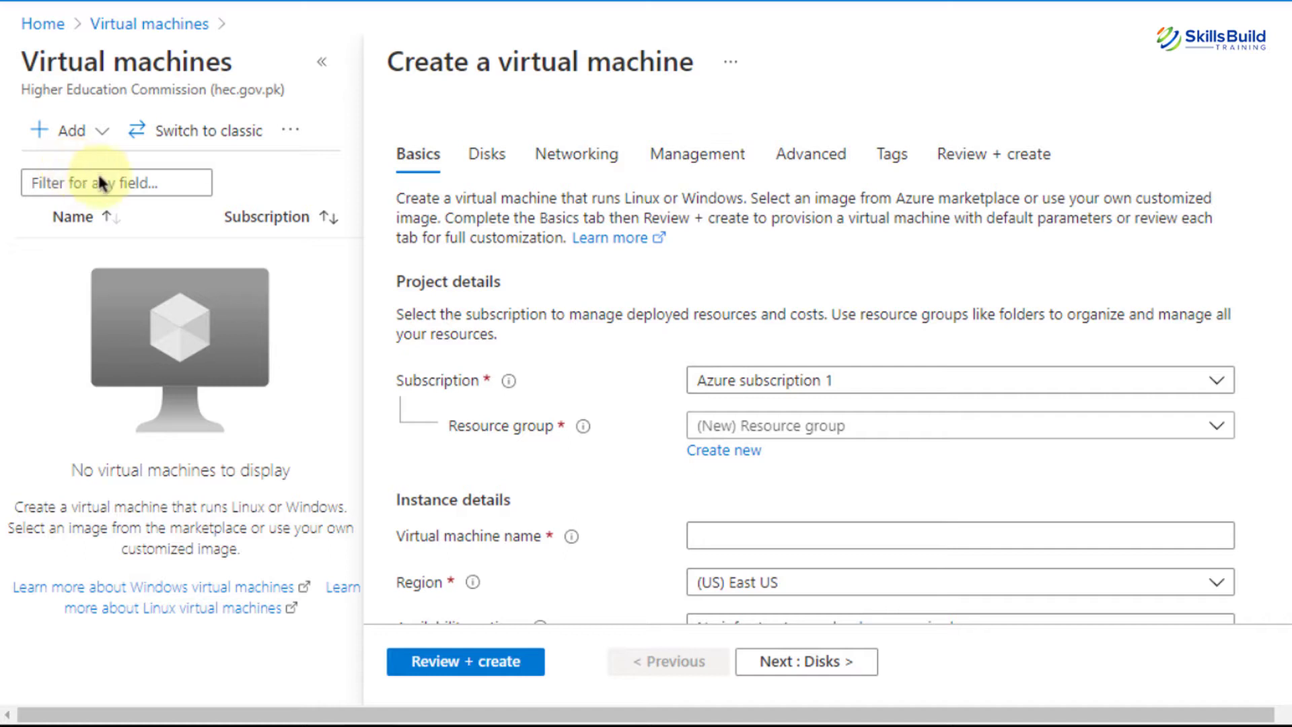
pyautogui.click(808, 385)
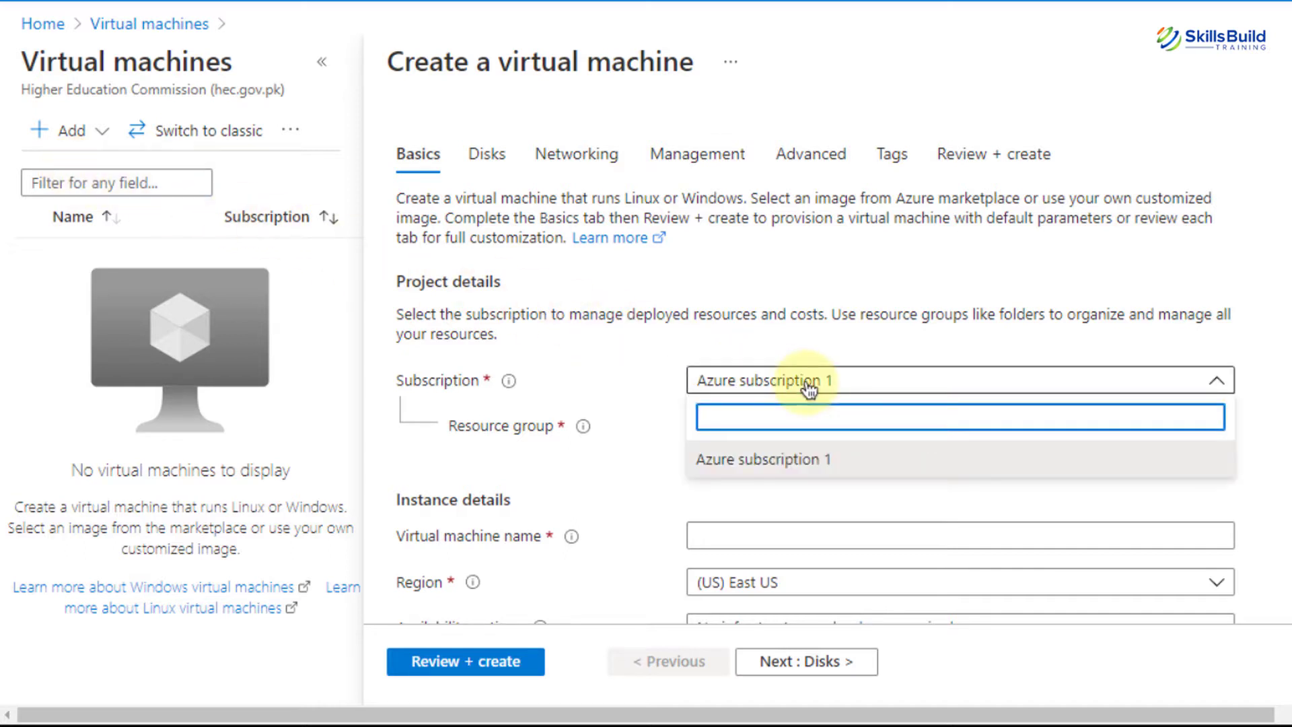
pyautogui.click(808, 385)
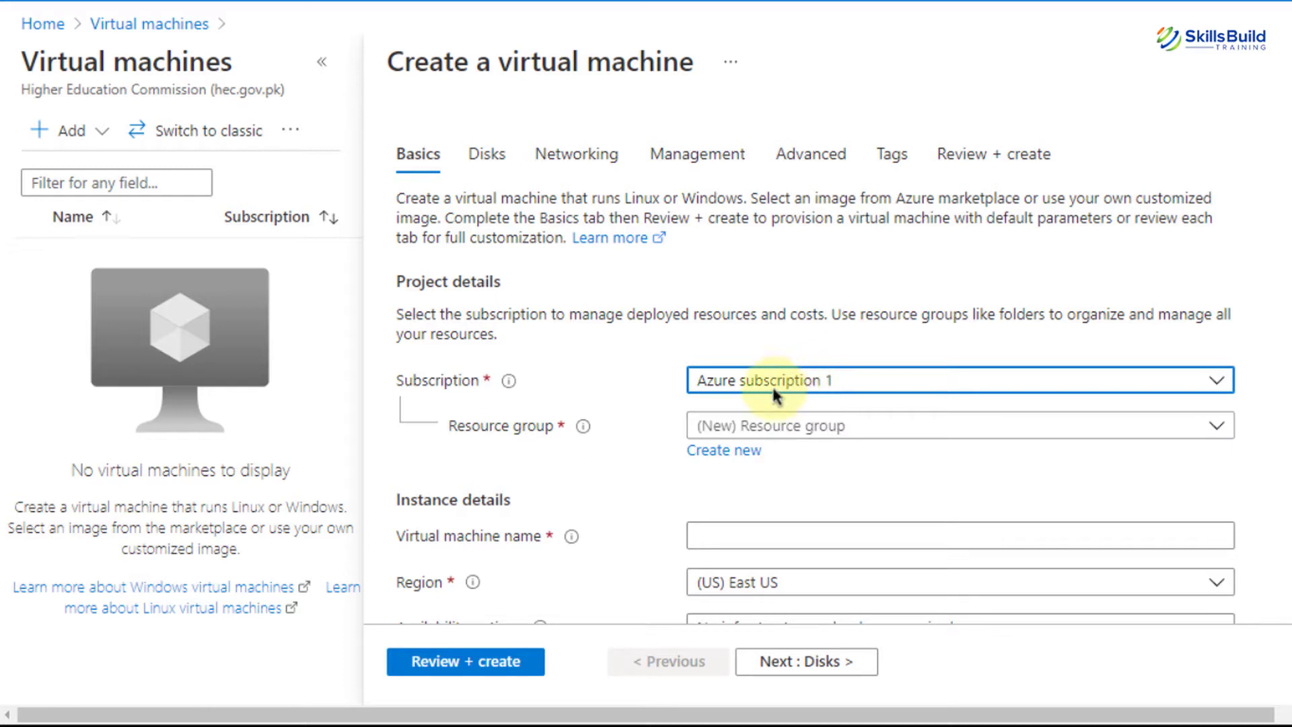
# Choose the existing NetworkWatcherRG resource group instead of creating a new one
pyautogui.moveTo(584, 434)
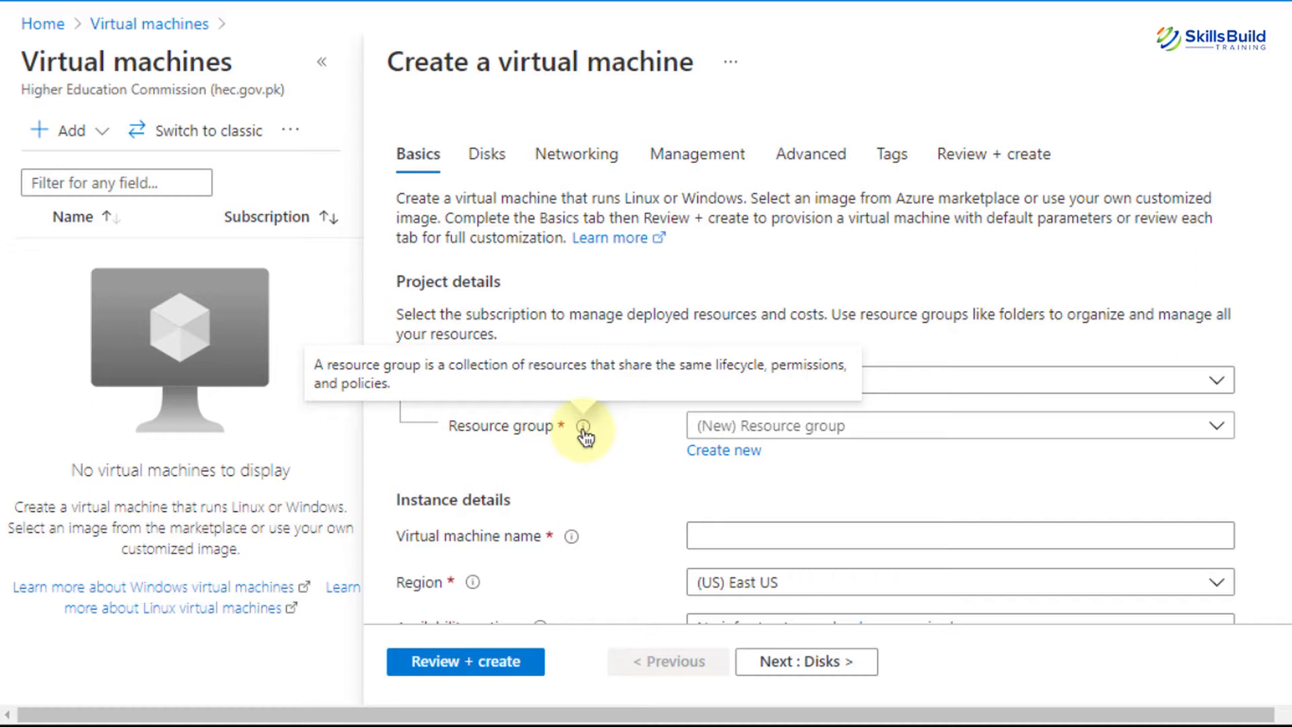
pyautogui.click(937, 428)
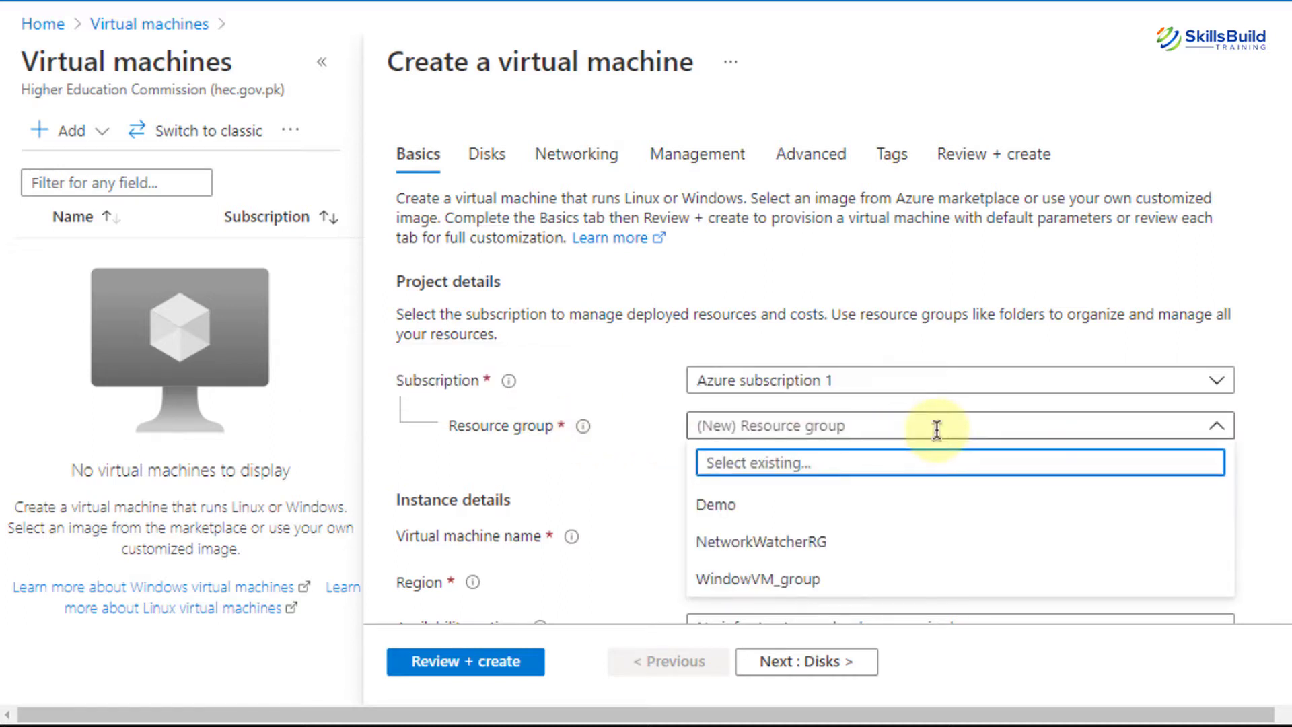
pyautogui.click(624, 428)
pyautogui.click(722, 452)
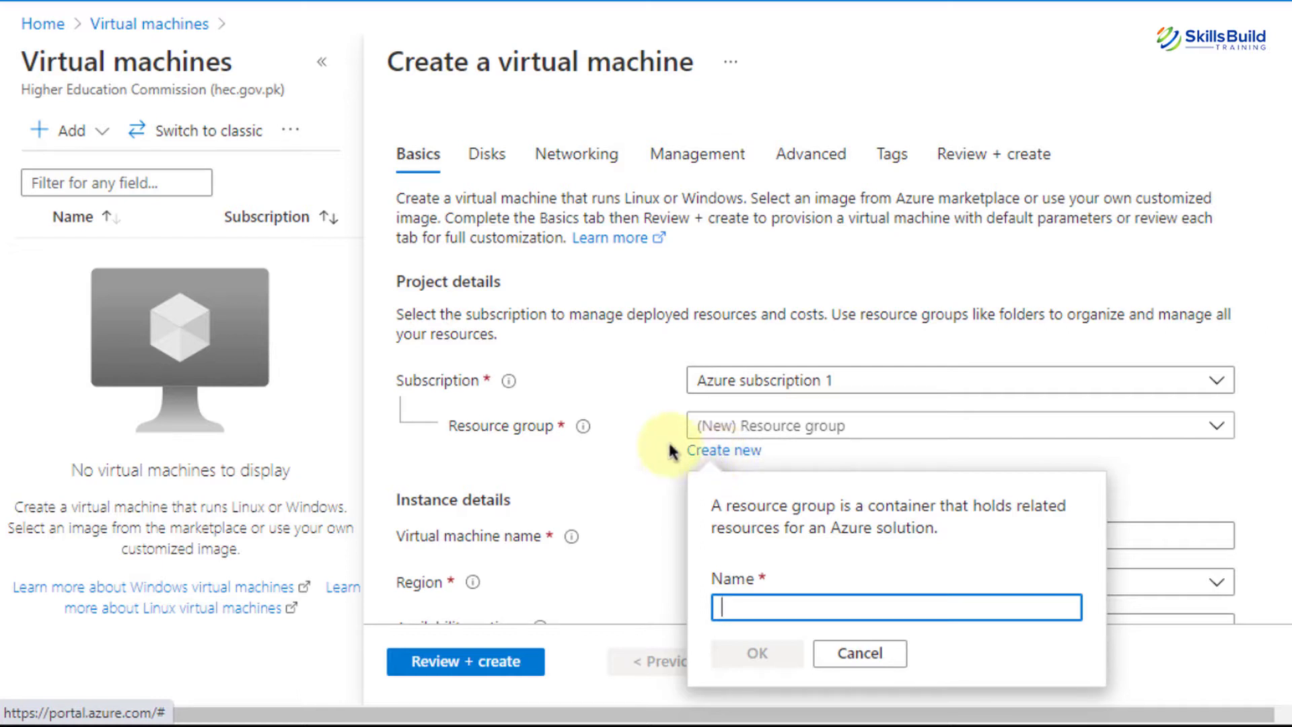
pyautogui.click(635, 431)
pyautogui.click(744, 428)
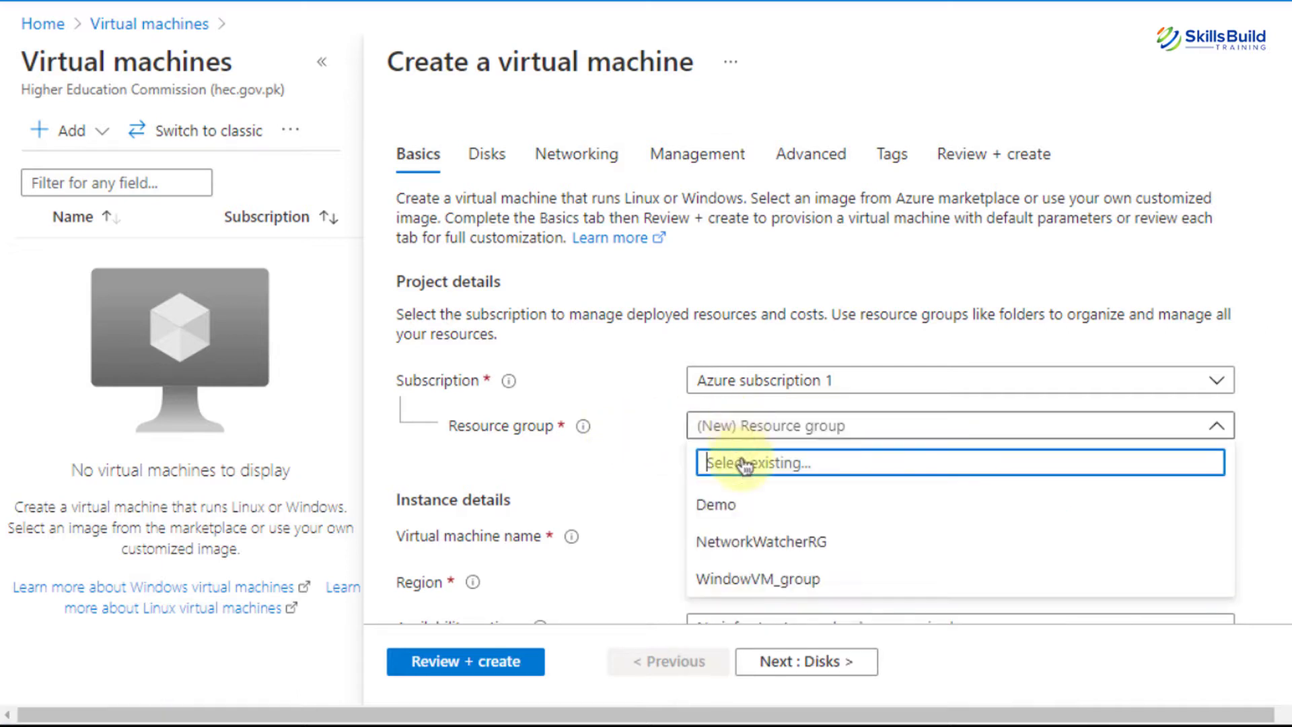
pyautogui.click(746, 542)
pyautogui.scroll(-4, 706, 517)
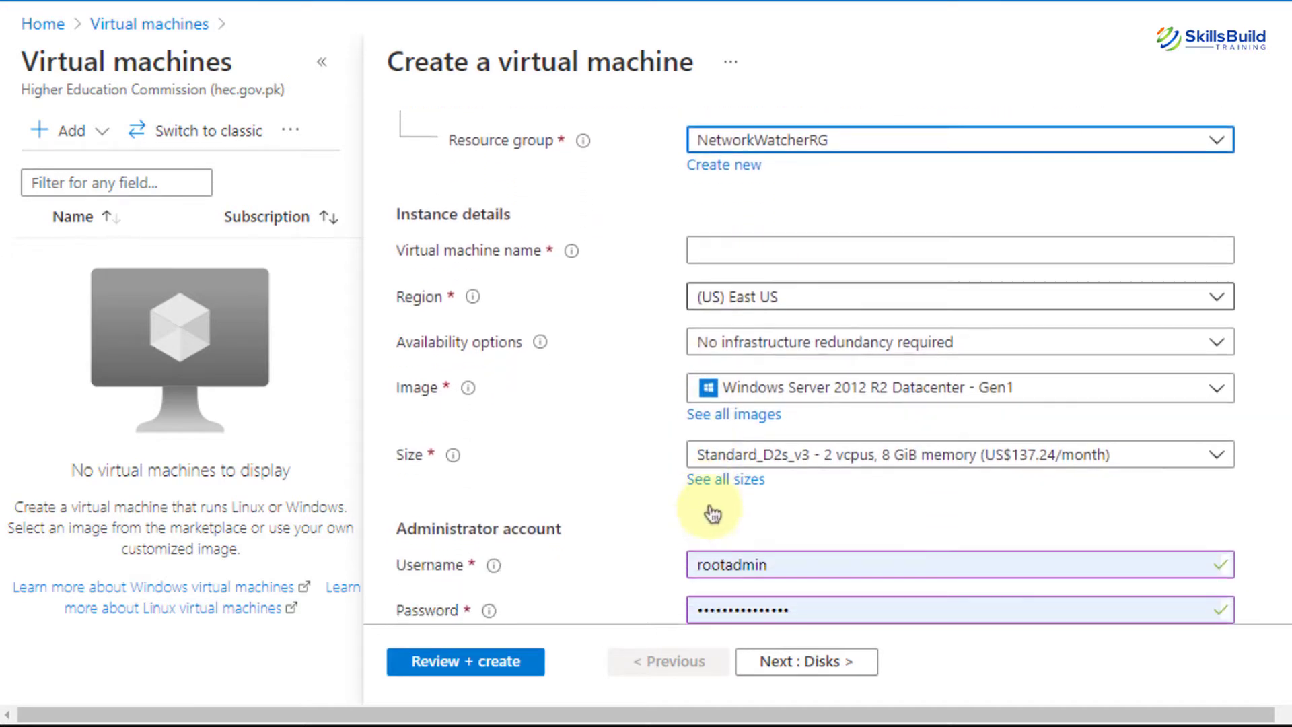
# Name the VM DemoVM10, keeping region (US) East US and no infrastructure redundancy
pyautogui.click(830, 251)
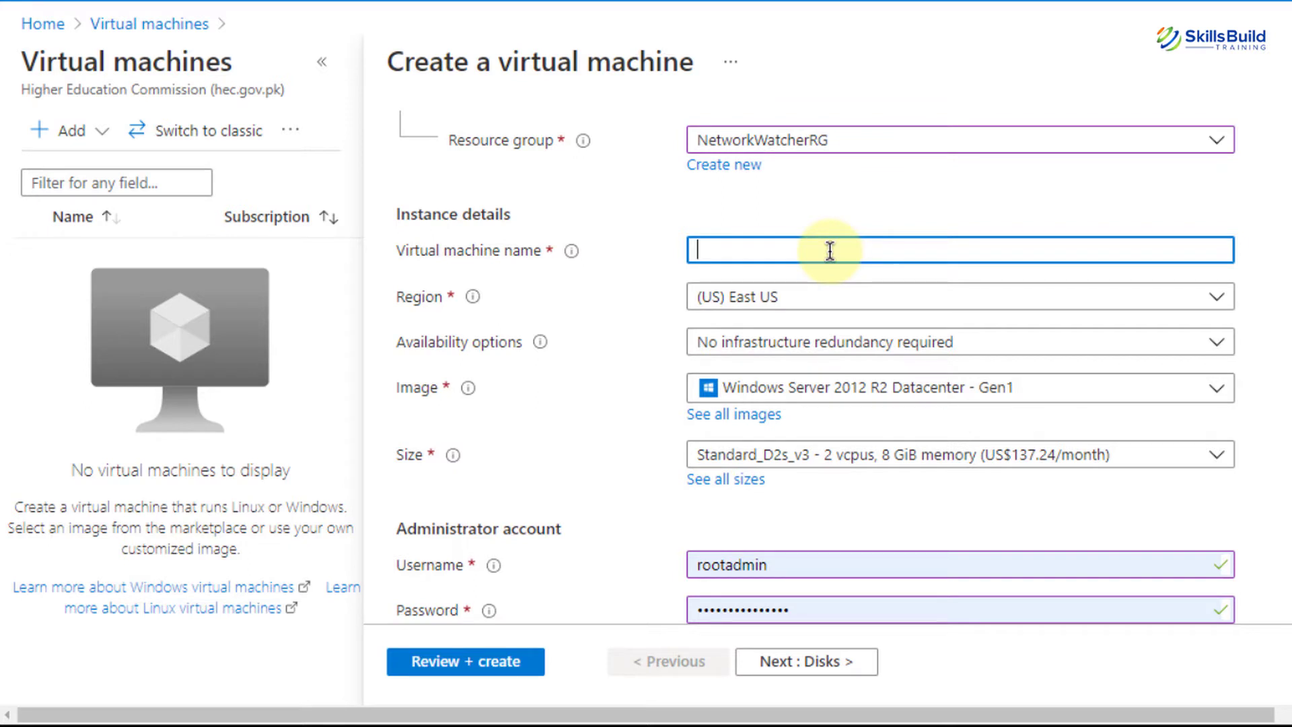
pyautogui.write('DemoVM10')
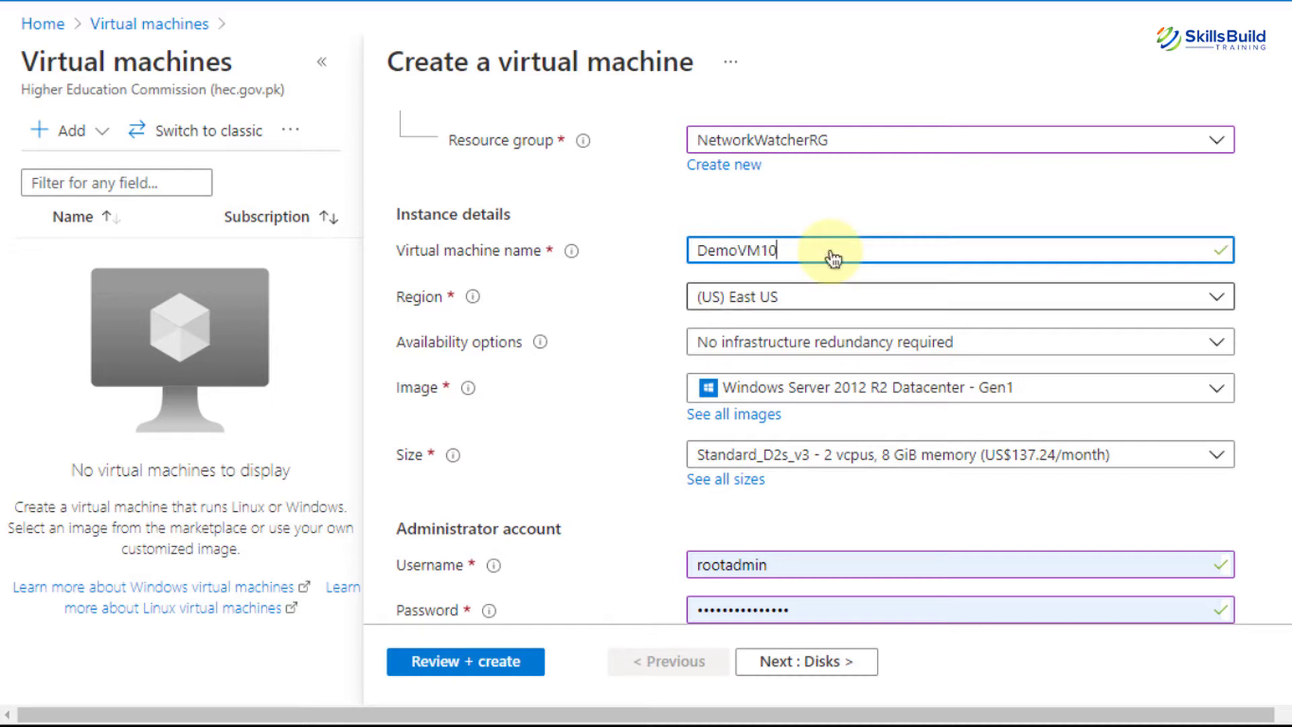
pyautogui.click(854, 297)
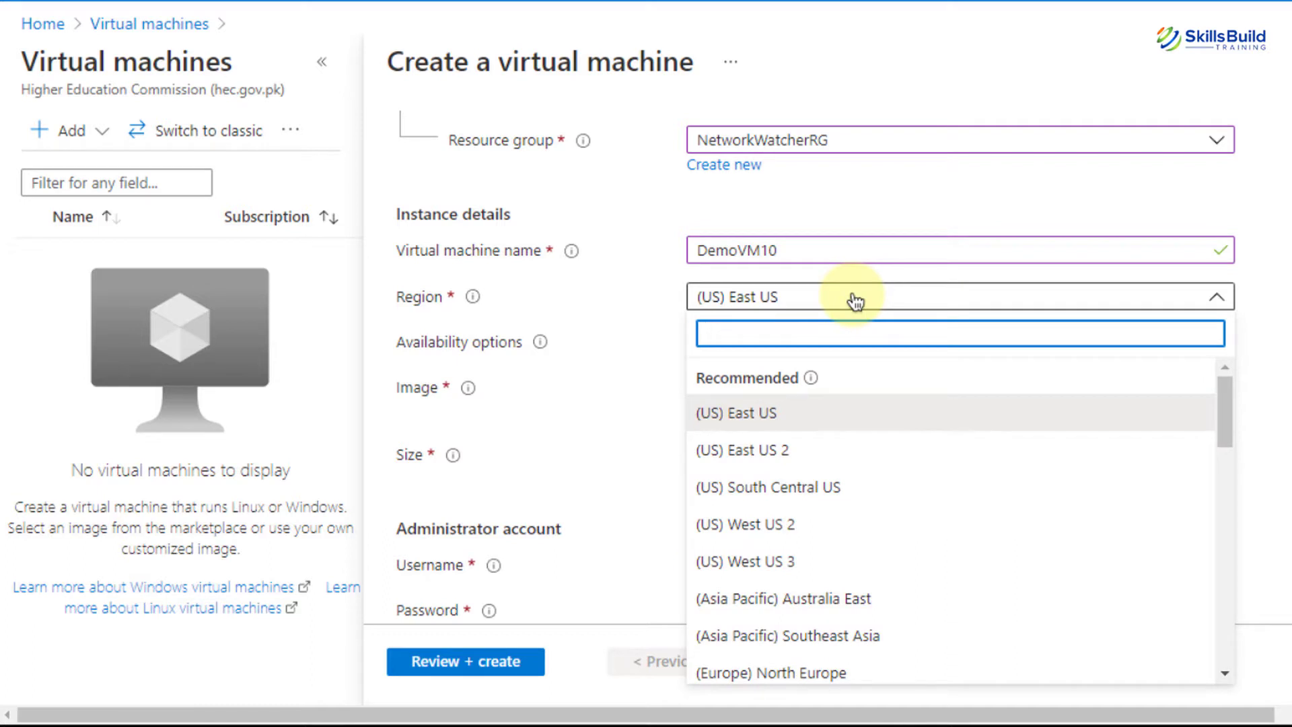
pyautogui.click(853, 298)
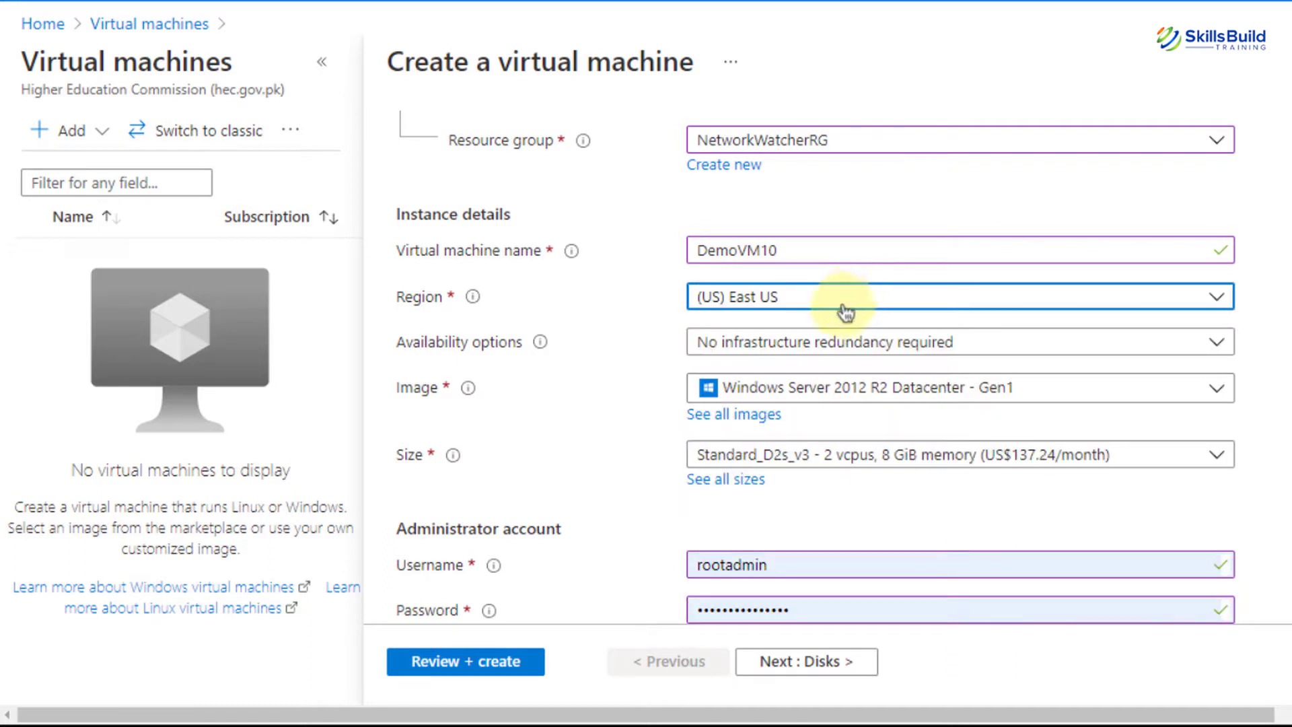
pyautogui.click(813, 348)
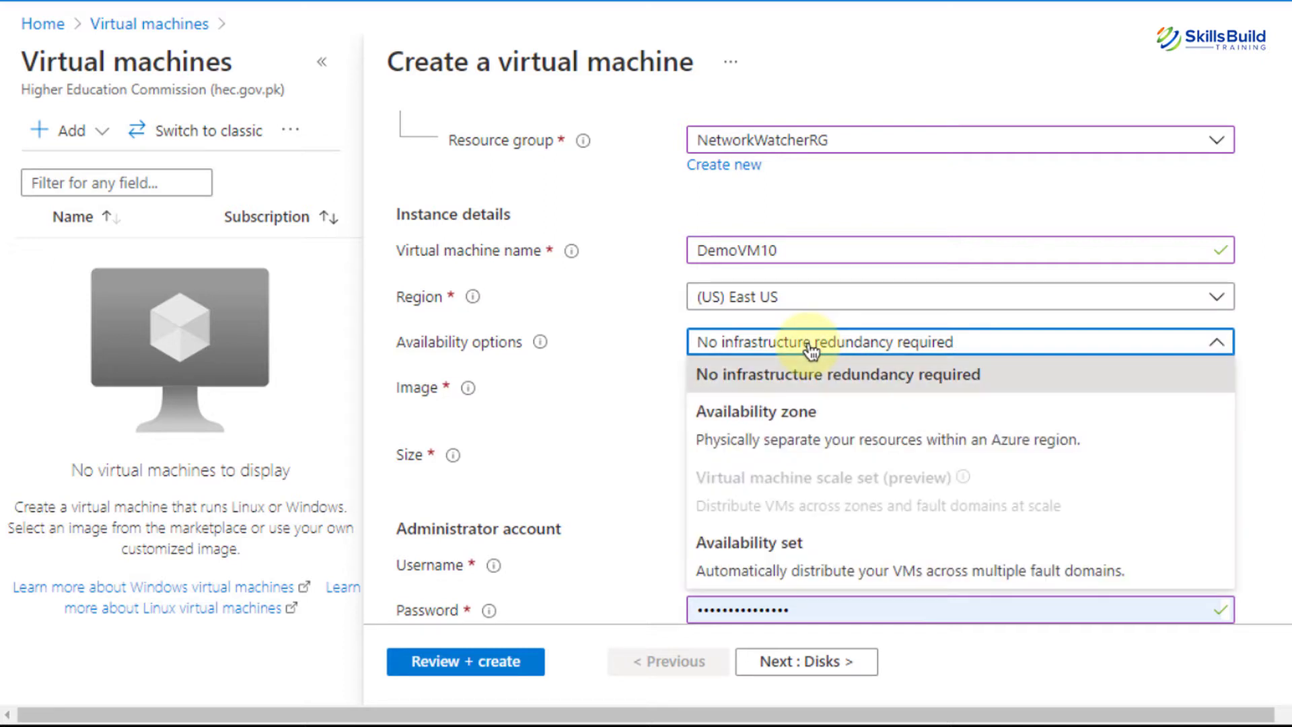
pyautogui.click(583, 288)
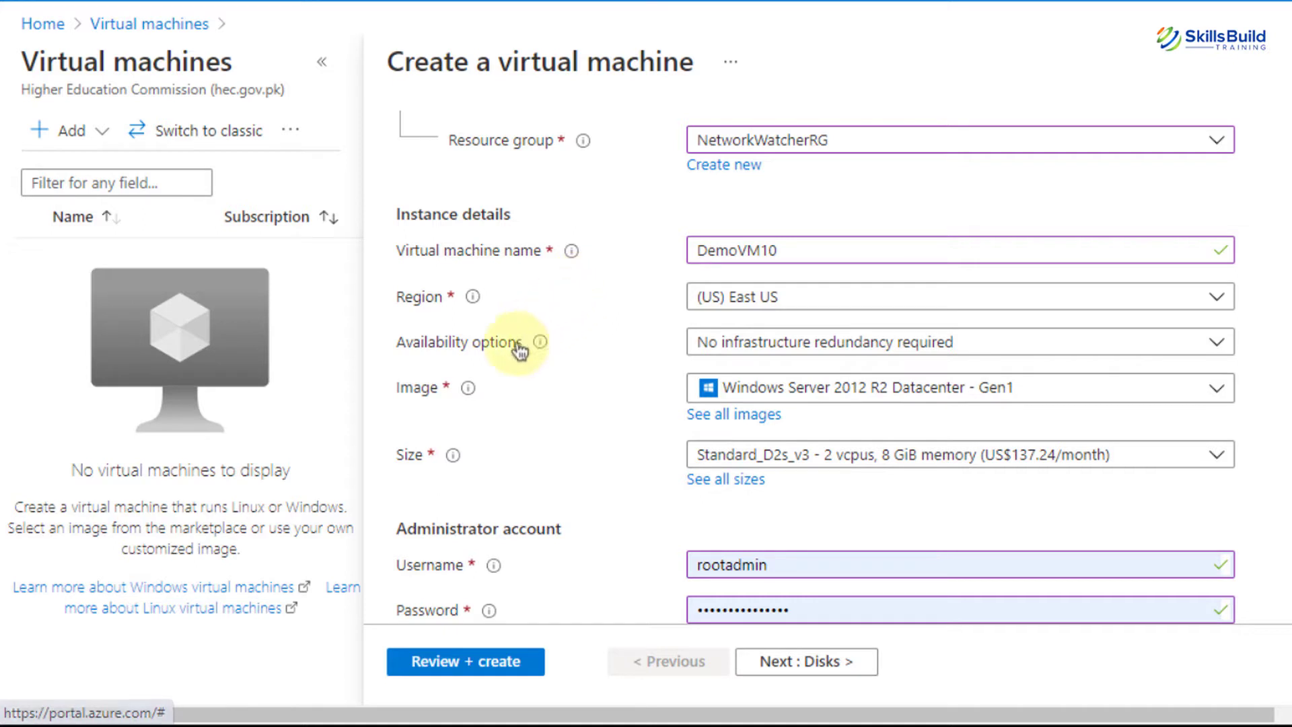
# Look through the available operating system images
pyautogui.moveTo(469, 396)
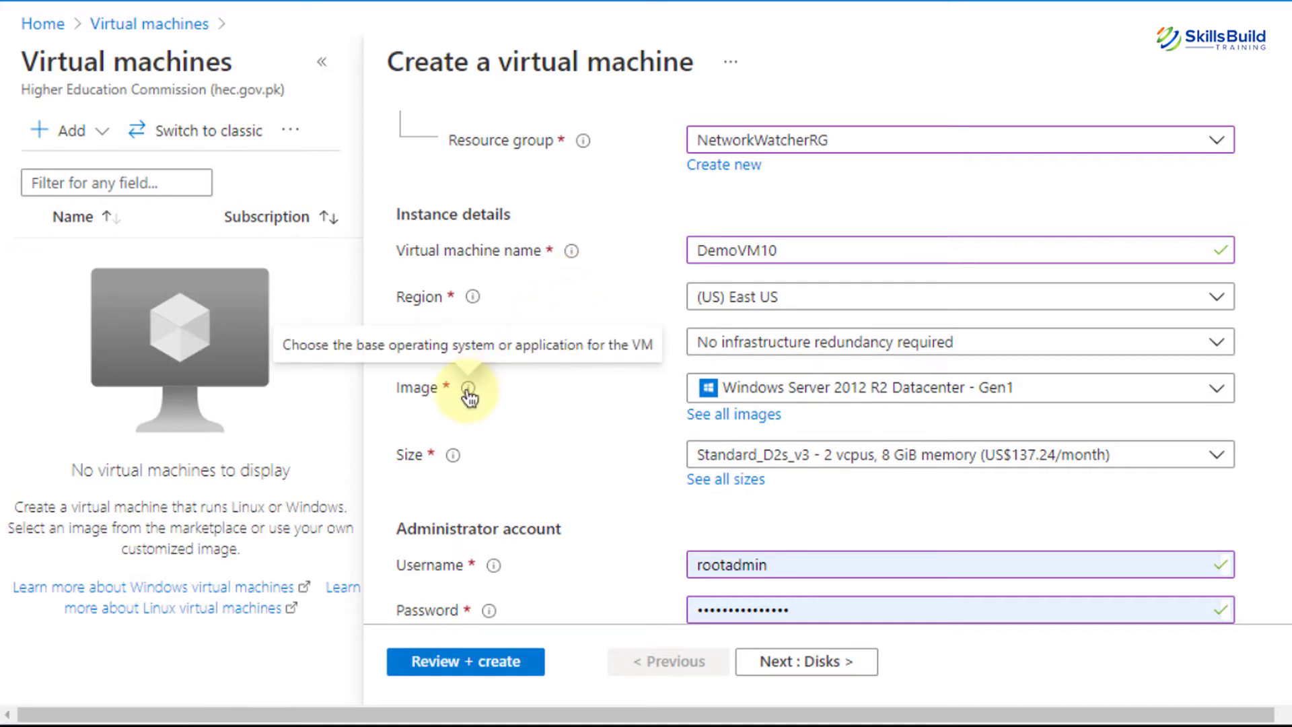
pyautogui.click(893, 400)
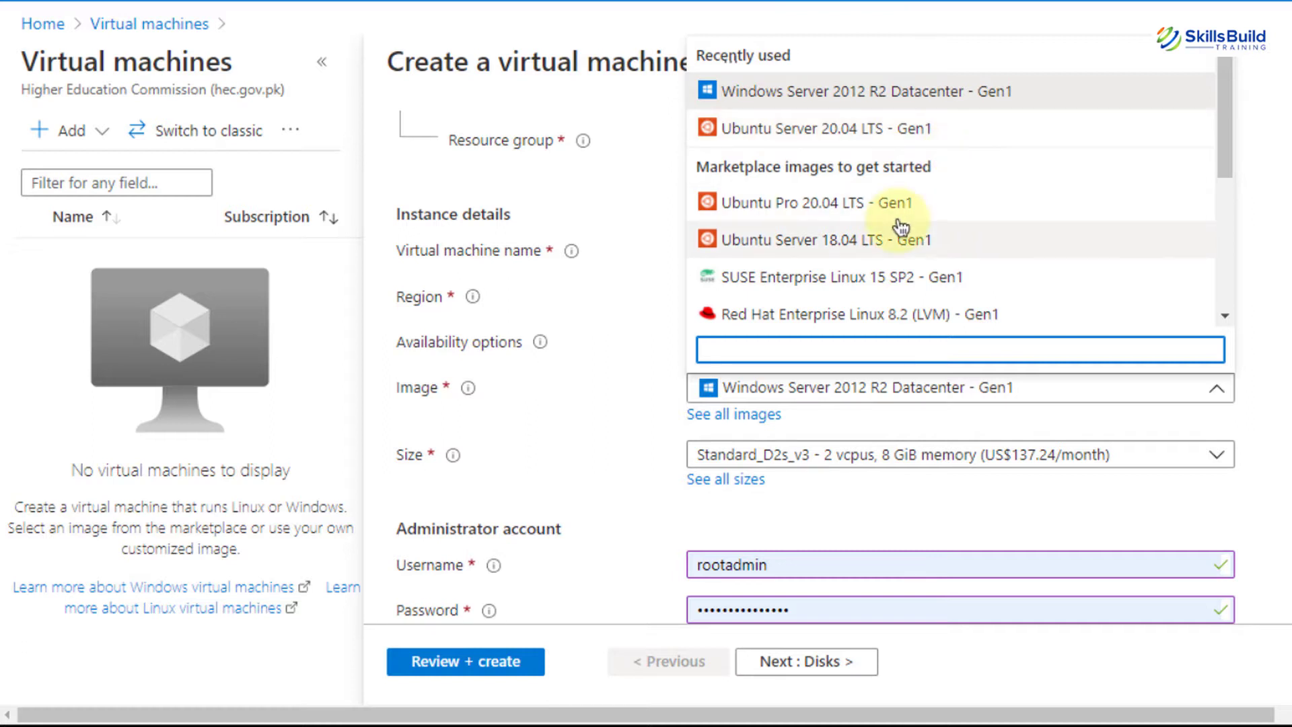
pyautogui.scroll(-1, 899, 225)
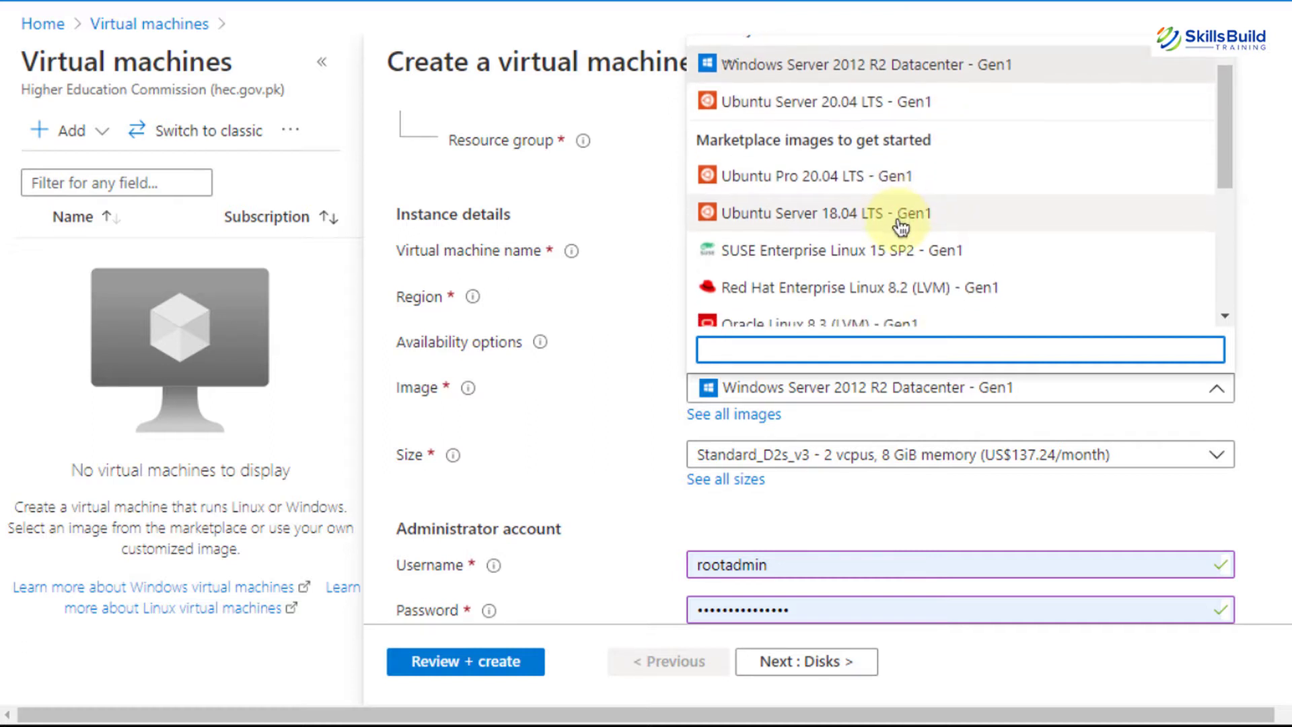
pyautogui.scroll(-2, 900, 227)
pyautogui.scroll(-5, 901, 227)
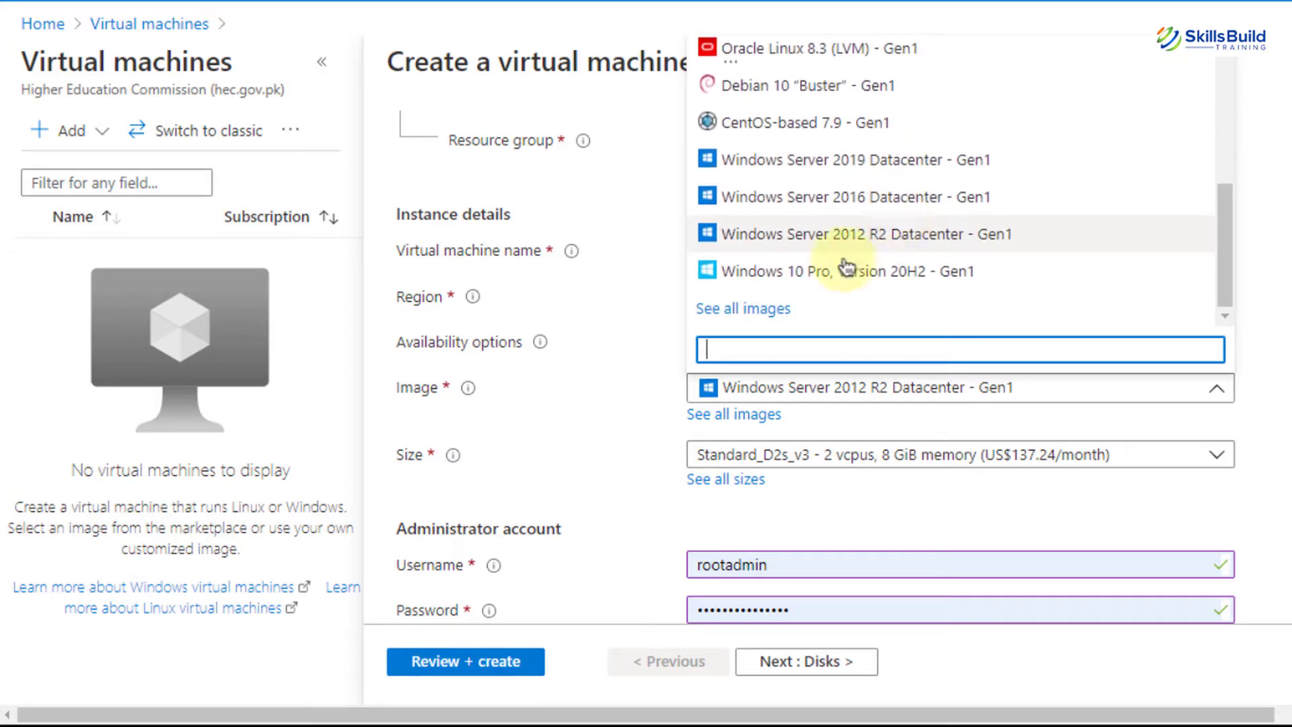
# Browse the full image gallery, keeping the Windows Server 2012 R2 Datacenter image
pyautogui.click(740, 418)
pyautogui.click(743, 423)
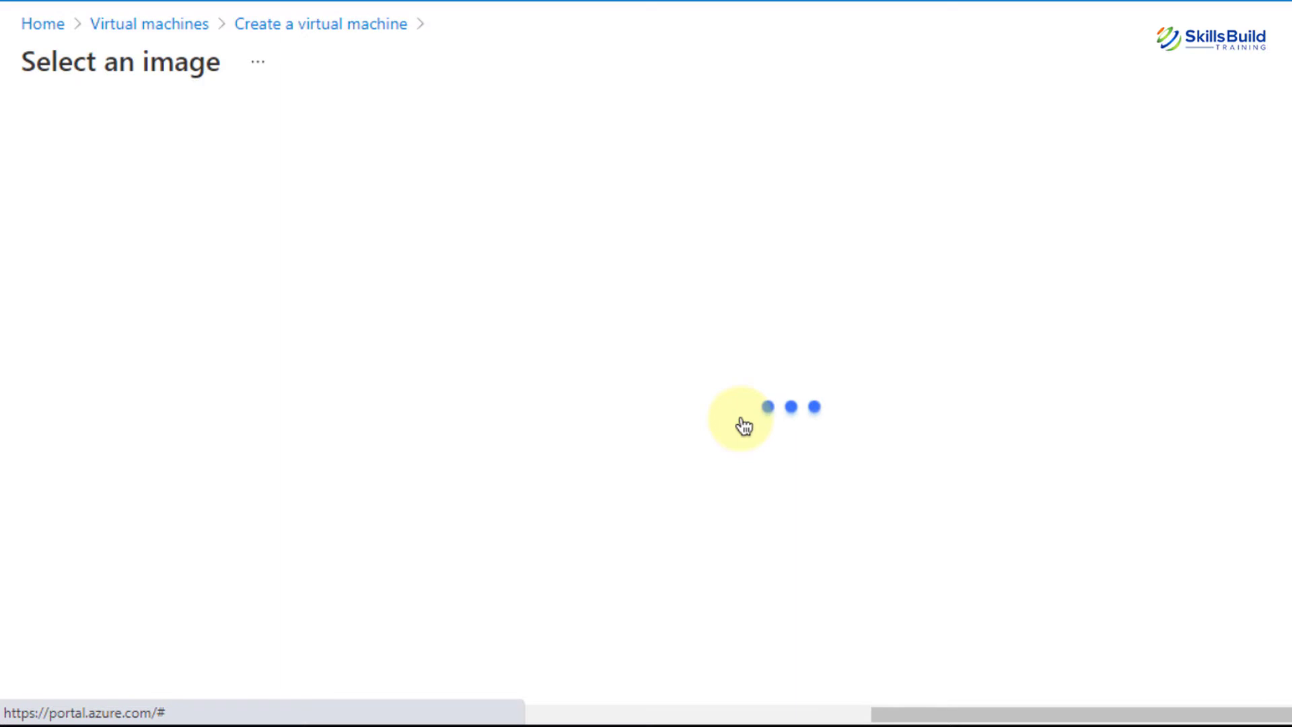
pyautogui.scroll(-5, 743, 424)
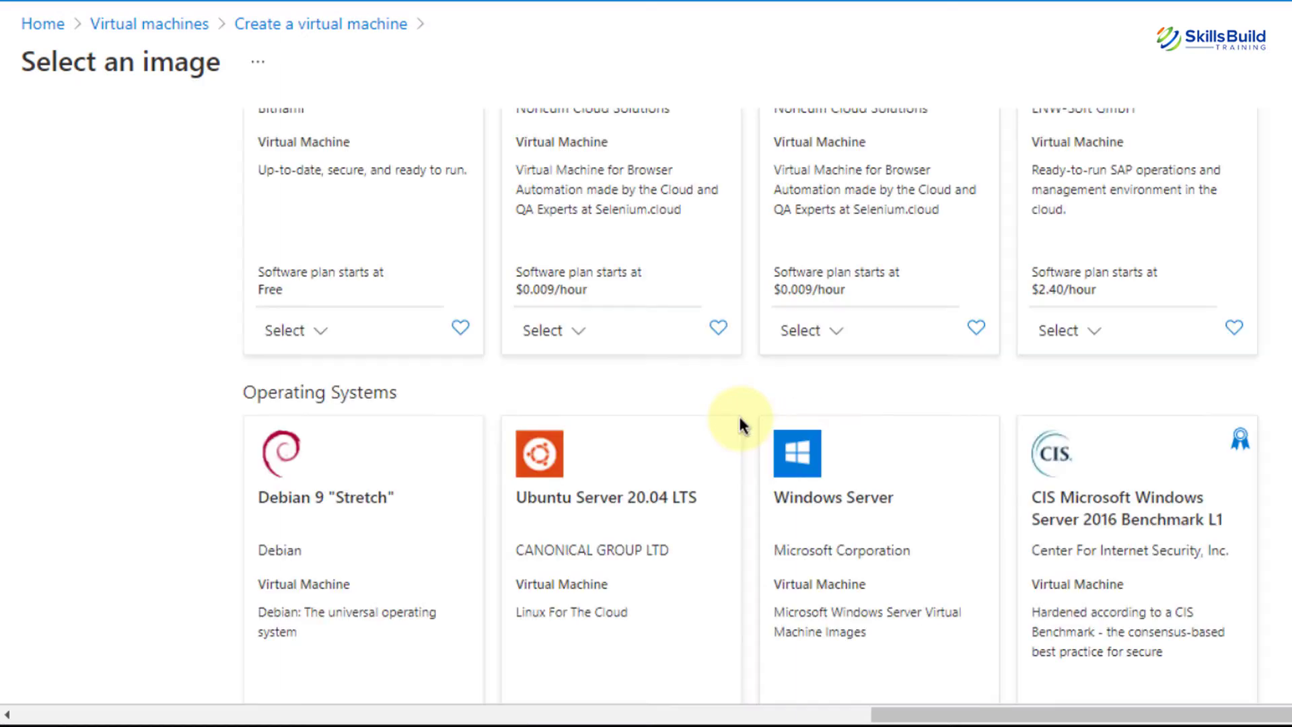
pyautogui.scroll(7, 743, 424)
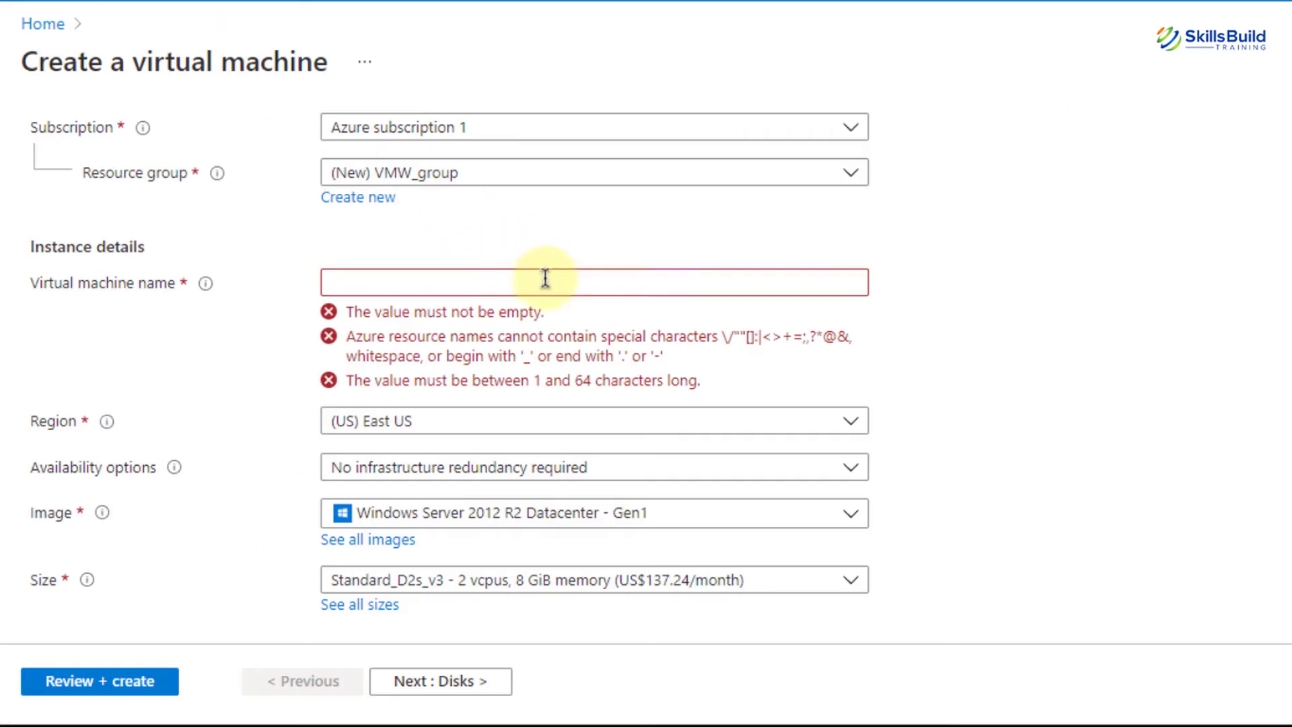
# Re-enter the VM name as DemoVM10, correcting the mistyped character
pyautogui.click(545, 283)
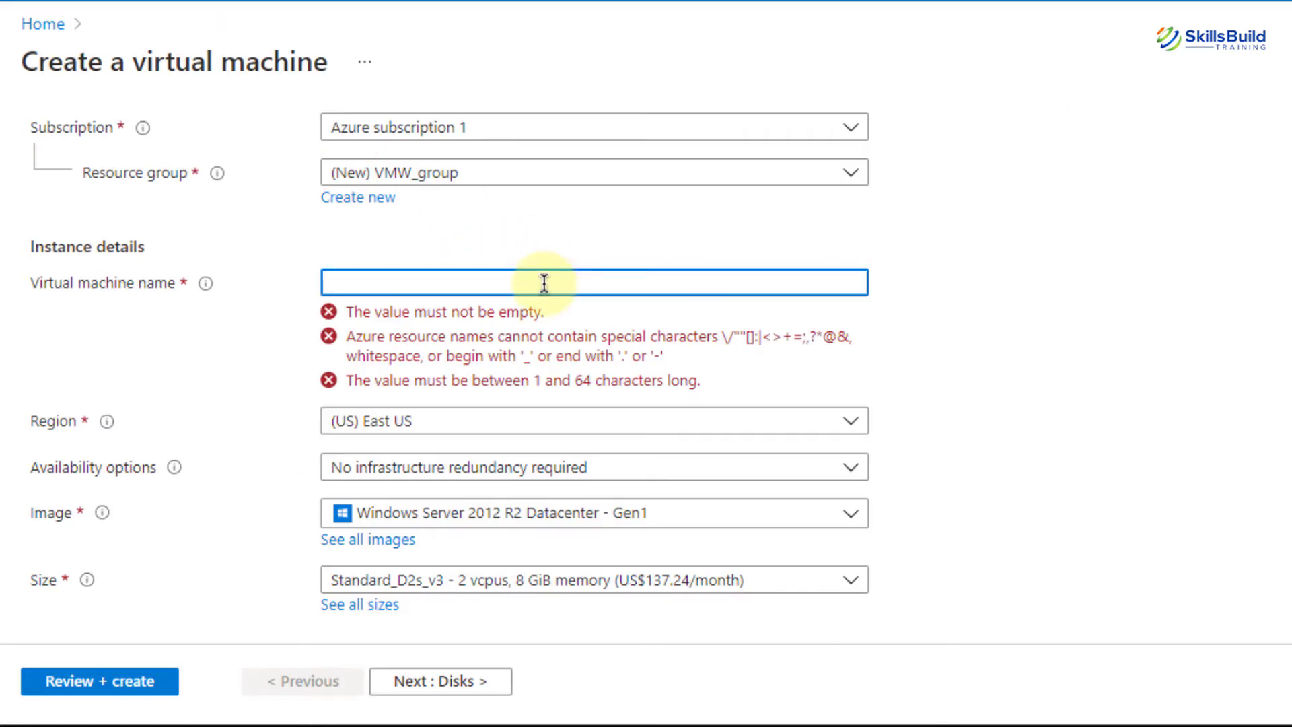
pyautogui.write('DemoVM!0')
pyautogui.press('BackSpace')
pyautogui.press('BackSpace')
pyautogui.write('10')
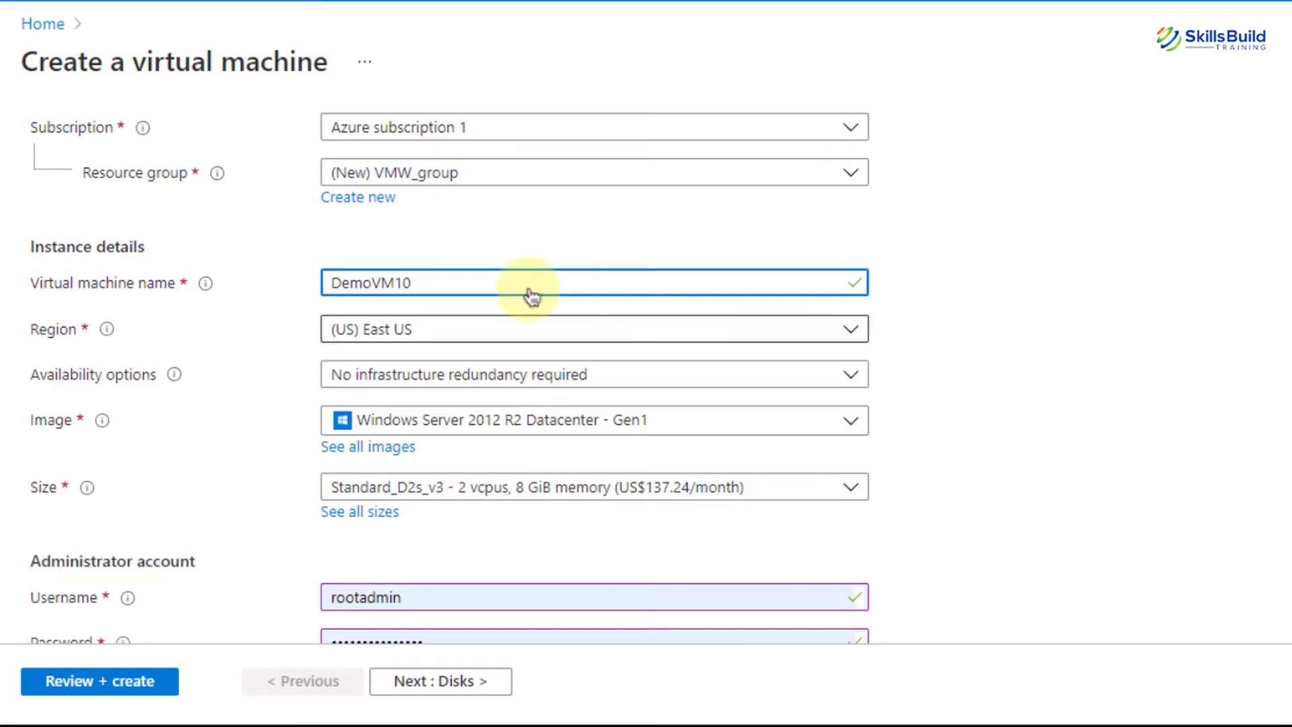
pyautogui.scroll(-1, 263, 391)
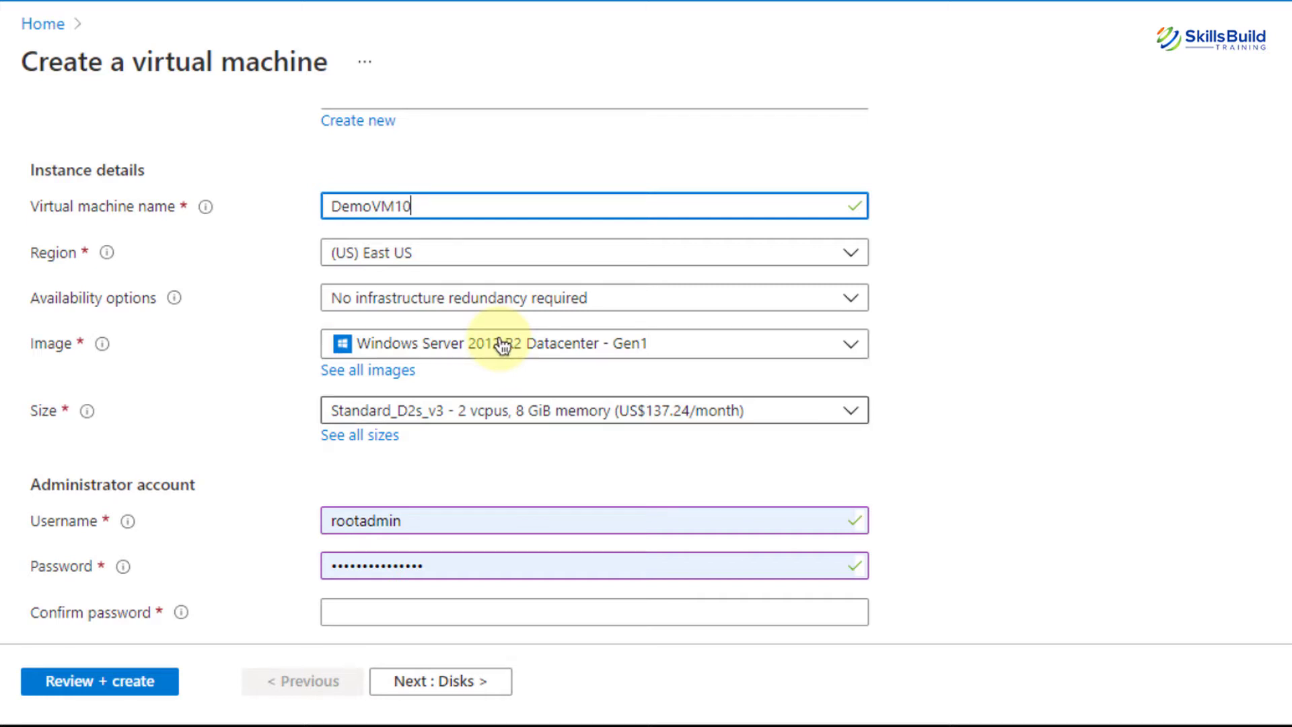
pyautogui.scroll(-1, 501, 345)
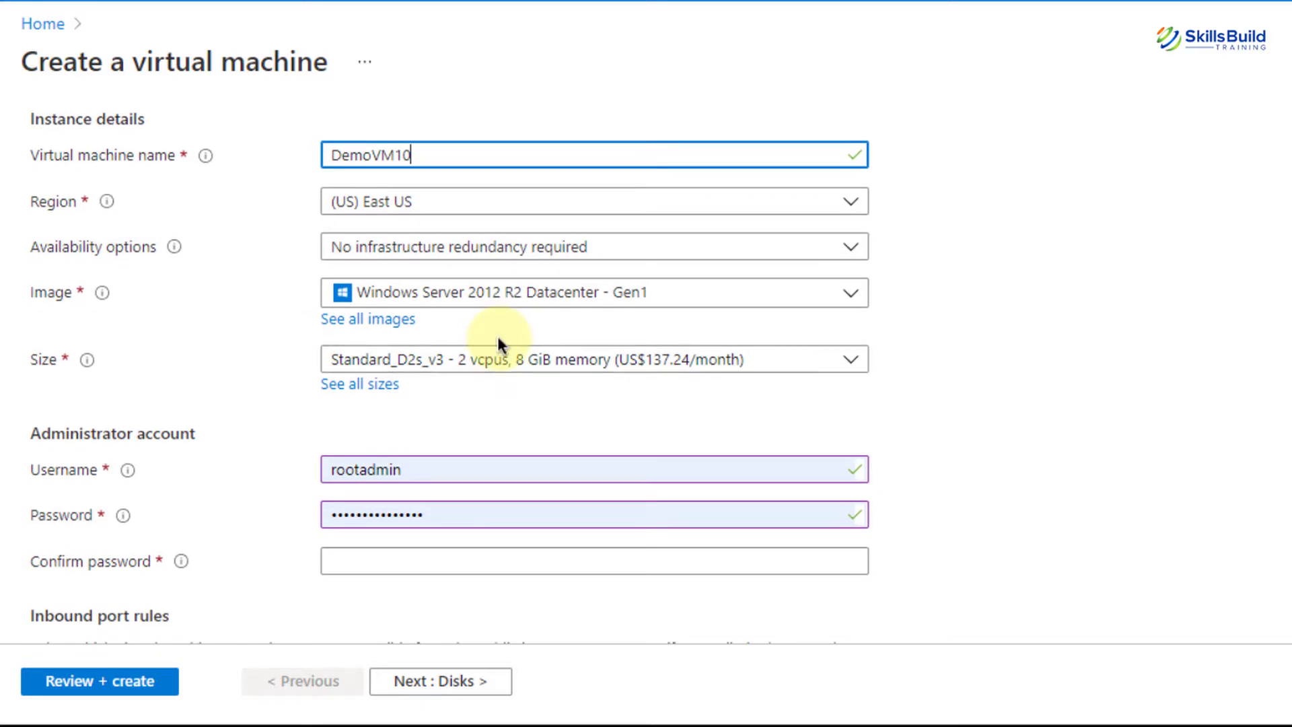
# Retype the administrator password in Confirm password so both entries match
pyautogui.scroll(-2, 502, 345)
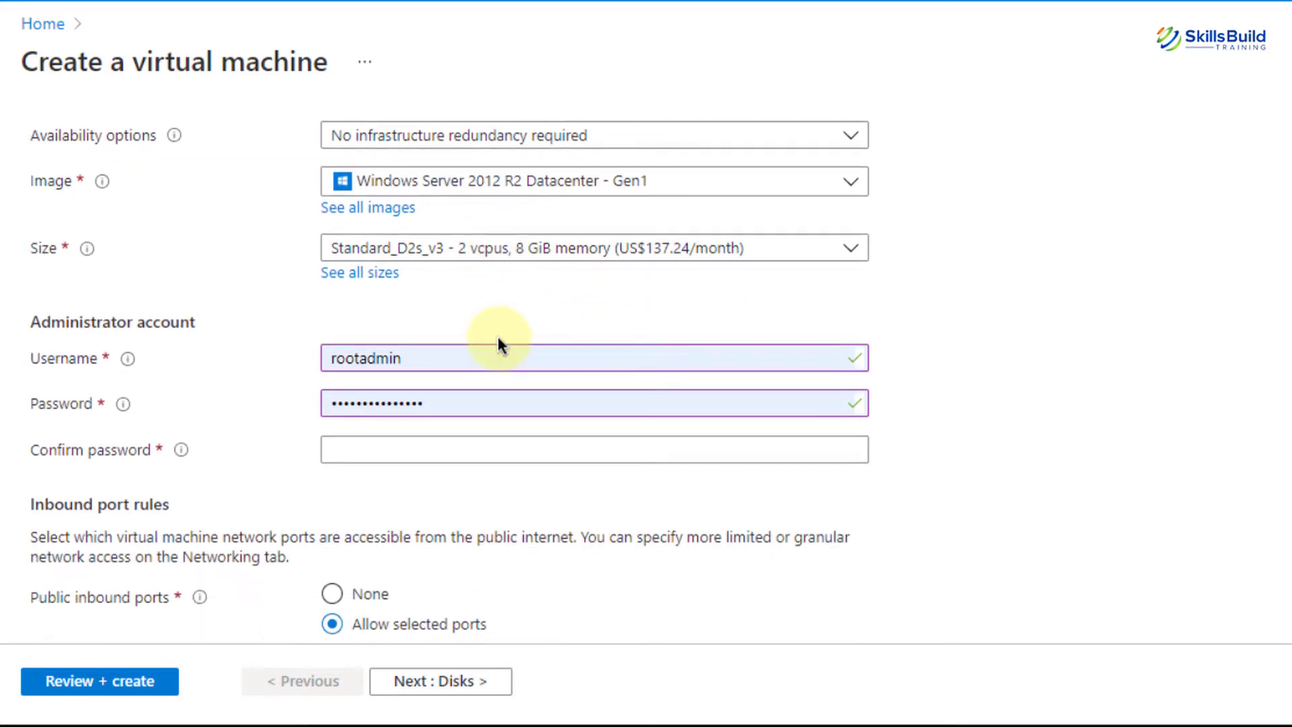
pyautogui.click(439, 363)
pyautogui.moveTo(437, 360); pyautogui.dragTo(254, 363)
pyautogui.click(254, 357)
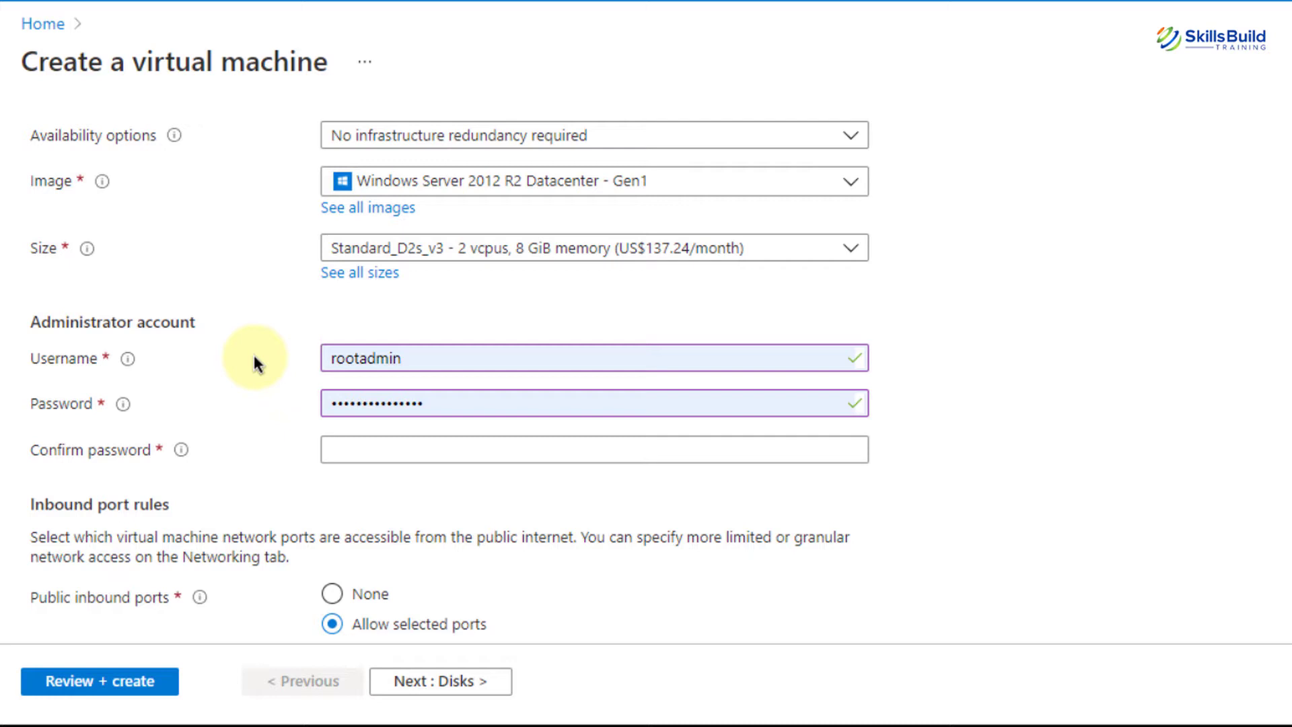
pyautogui.click(440, 449)
pyautogui.write('•••••••')
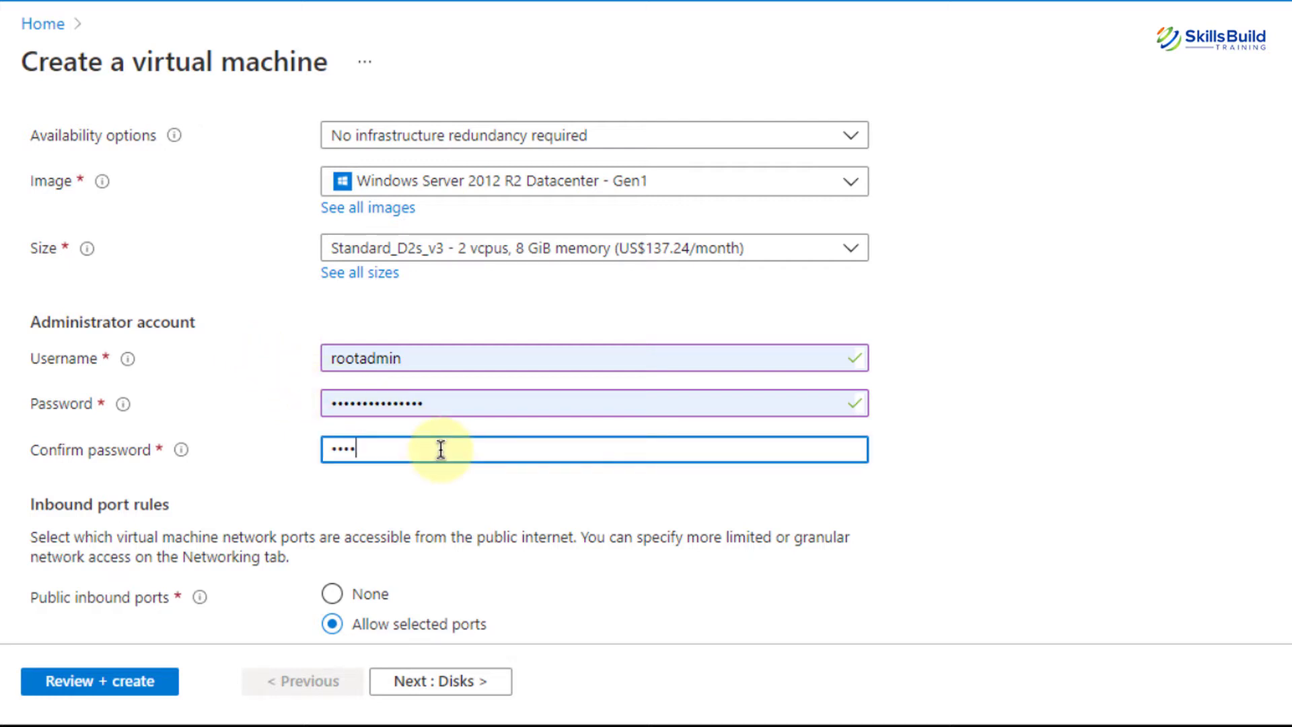
pyautogui.write('•')
pyautogui.press('BackSpace')
pyautogui.press('BackSpace')
pyautogui.press('BackSpace')
pyautogui.press('BackSpace')
pyautogui.press('BackSpace')
pyautogui.press('BackSpace')
pyautogui.press('BackSpace')
pyautogui.press('BackSpace')
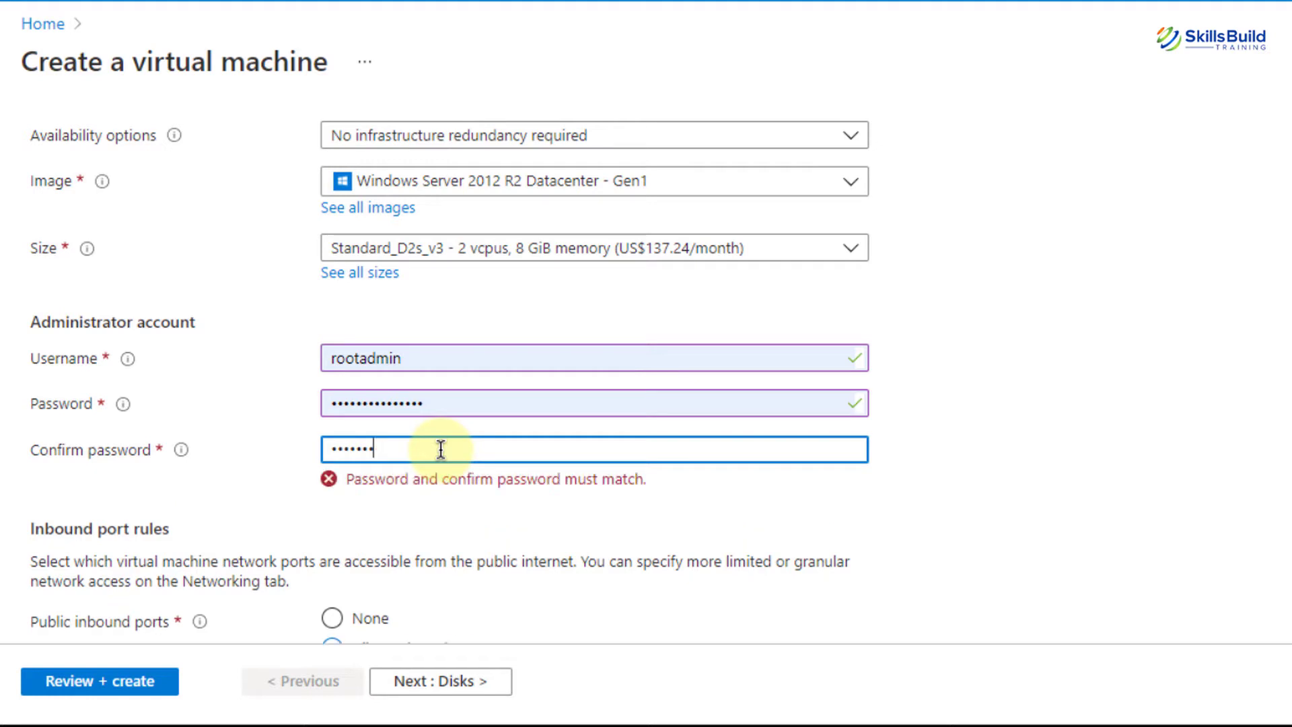
pyautogui.write('•••••••')
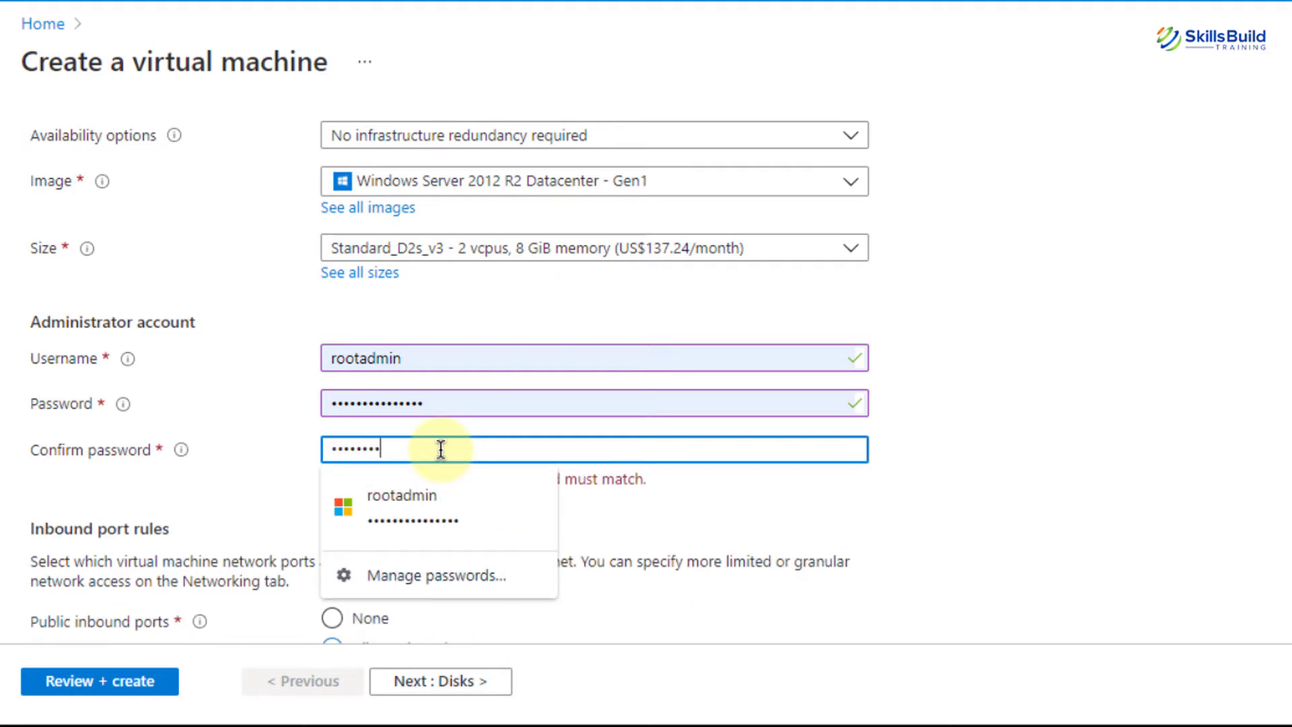
pyautogui.write('•••••••')
# Keep RDP (3389) as the only allowed public inbound port
pyautogui.scroll(-4, 441, 449)
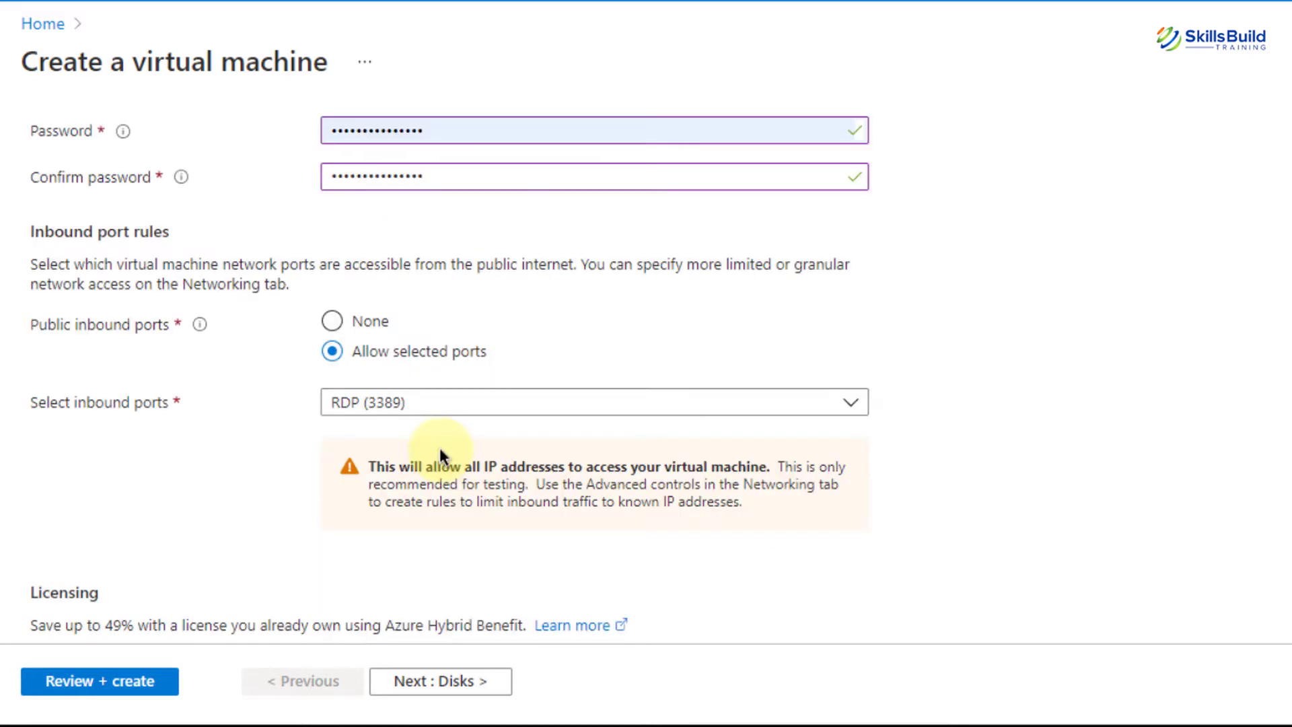
pyautogui.click(418, 407)
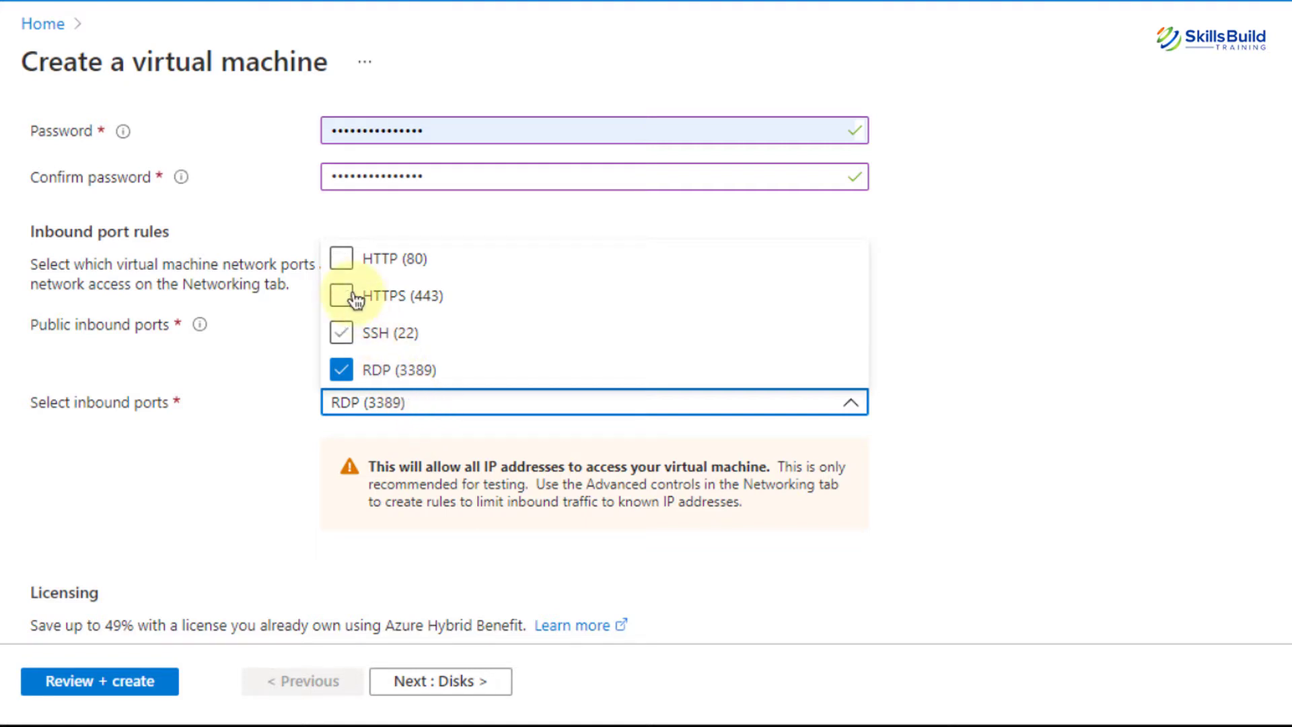
pyautogui.click(249, 423)
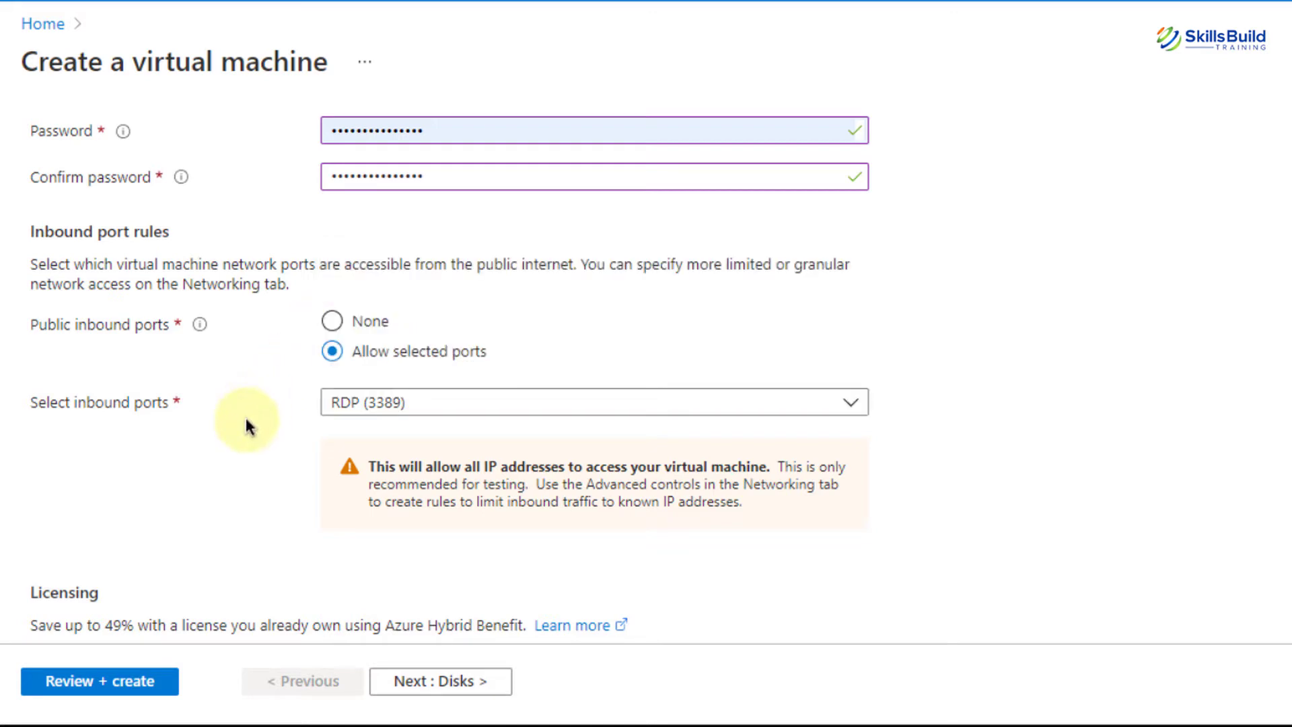
pyautogui.scroll(-1, 248, 423)
pyautogui.scroll(-1, 246, 420)
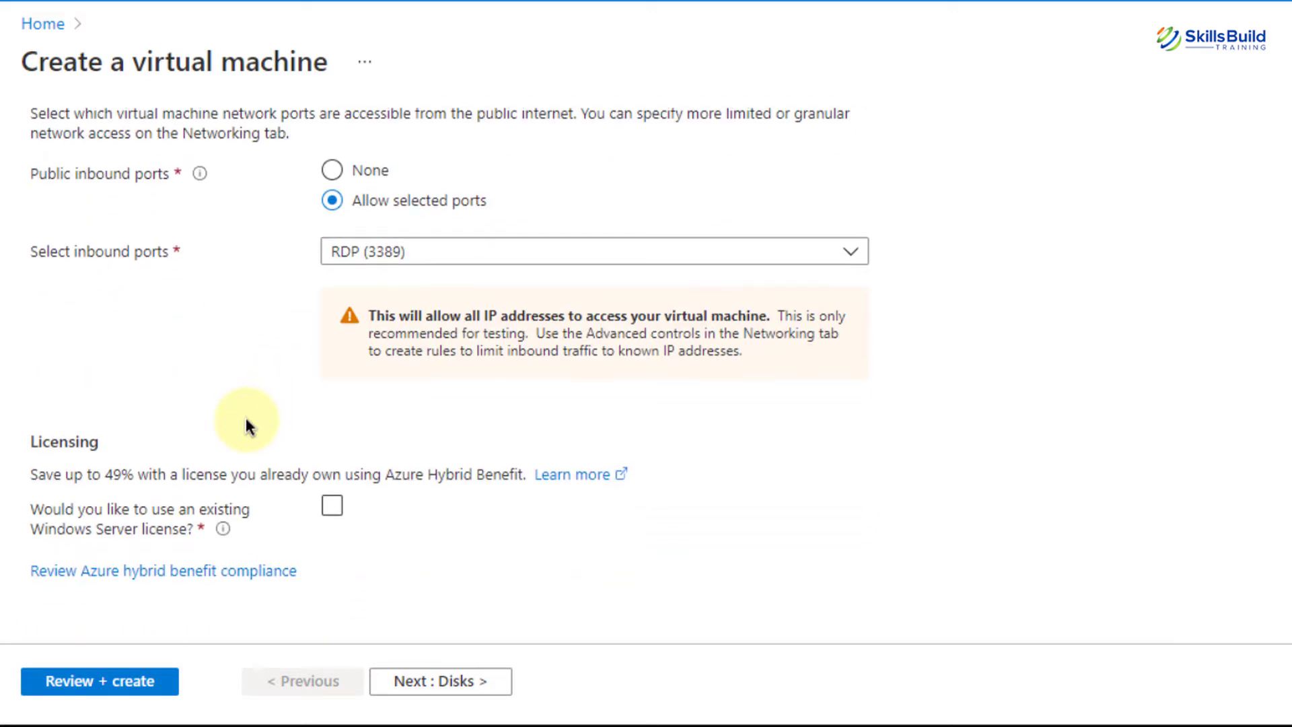
# Set the OS disk type to Standard HDD (locally-redundant storage) and continue to Networking
pyautogui.click(446, 672)
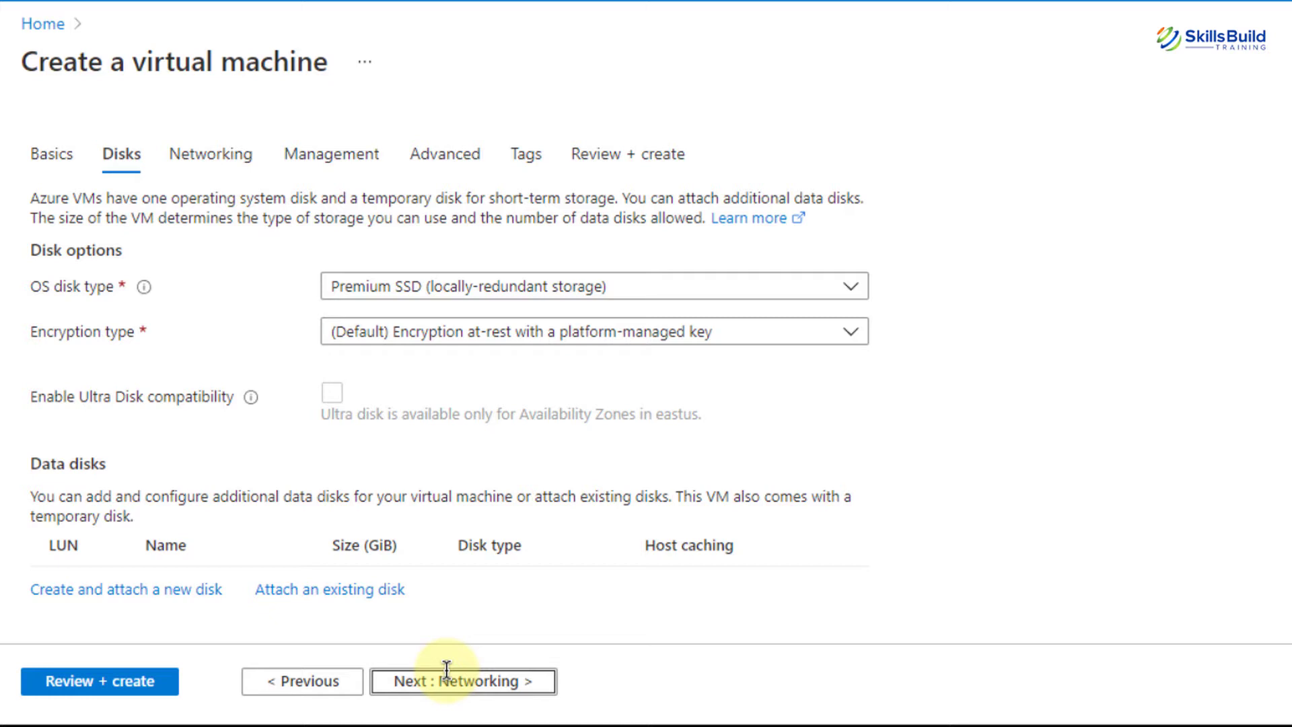
pyautogui.click(395, 287)
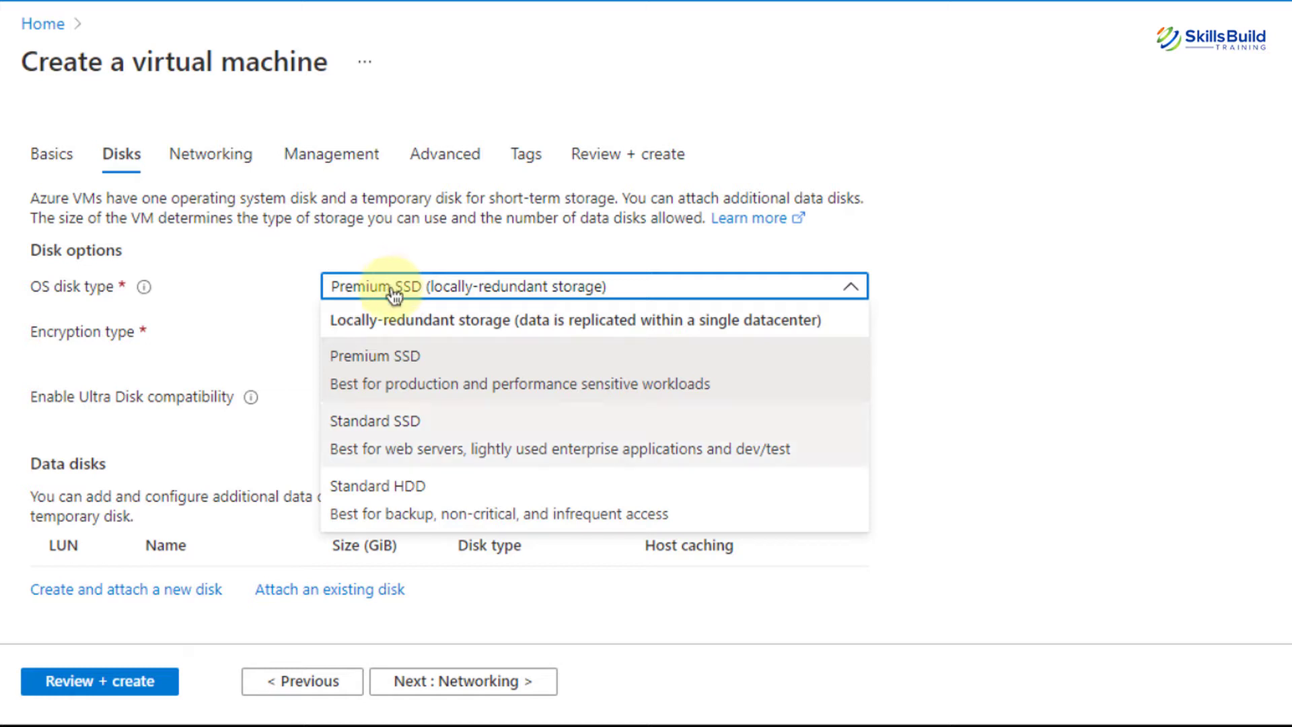
pyautogui.click(390, 486)
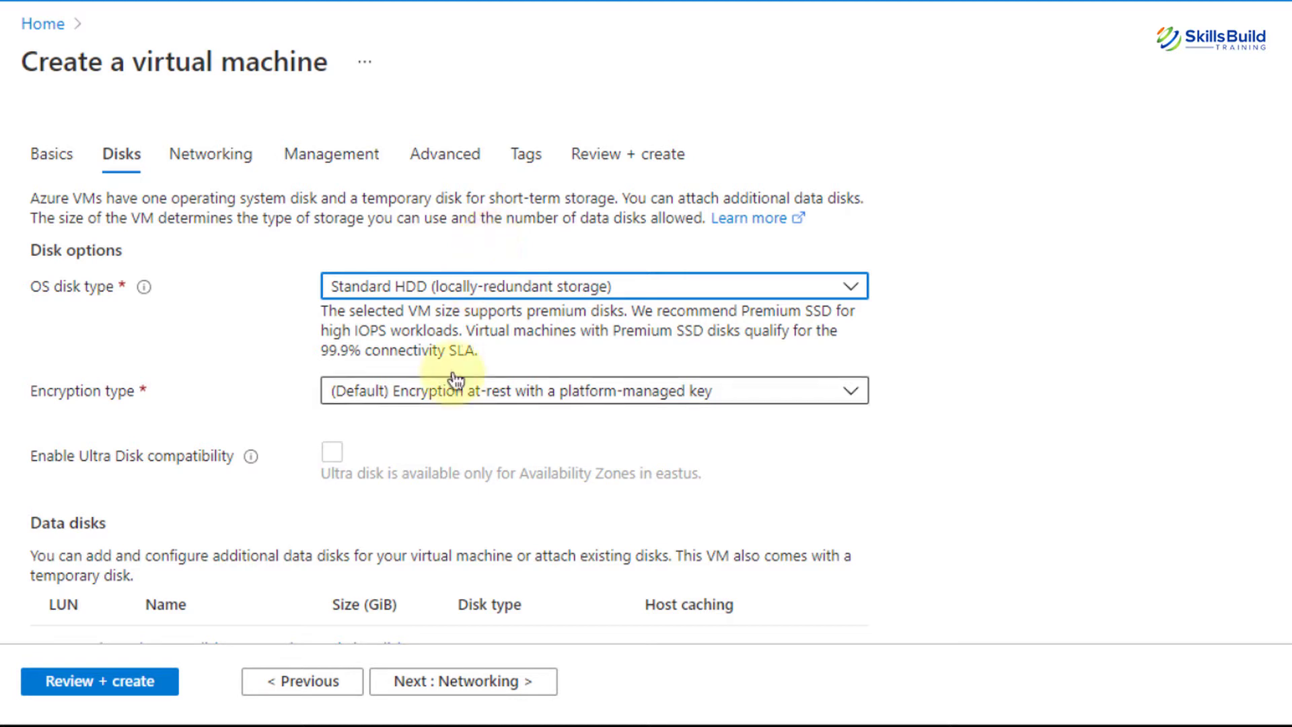
pyautogui.scroll(-2, 452, 378)
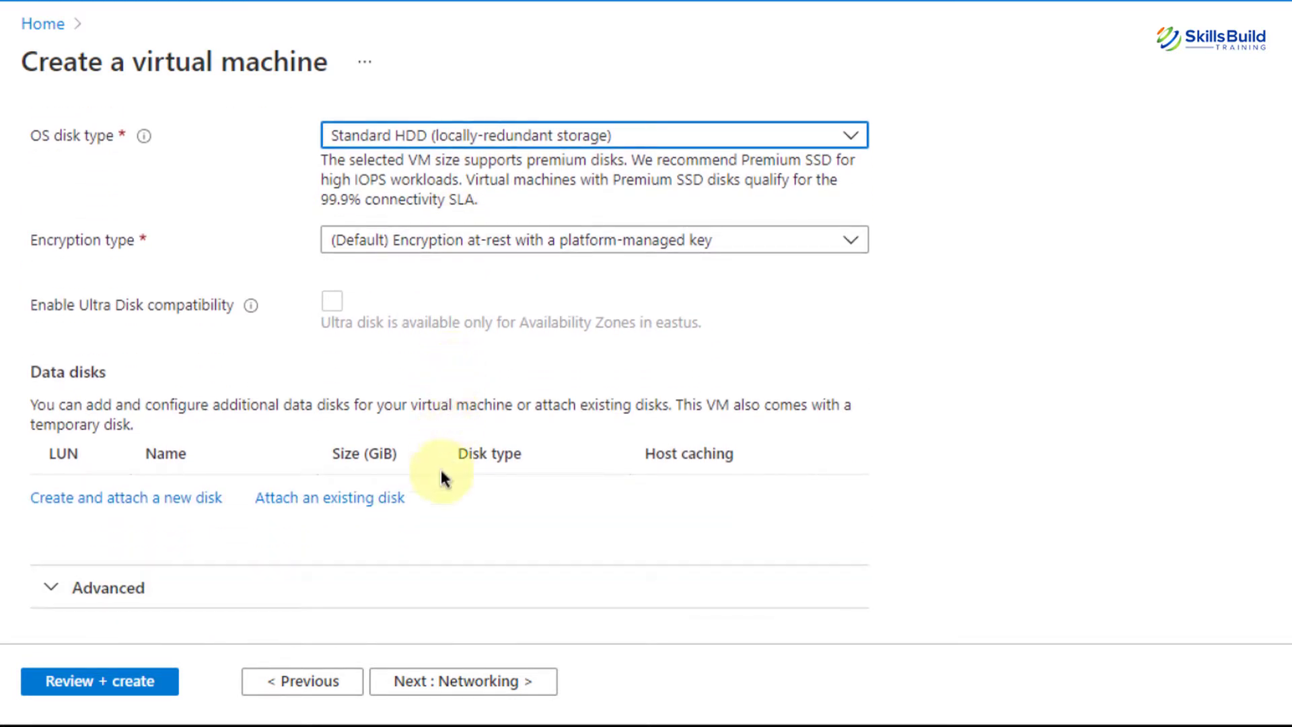
pyautogui.click(424, 682)
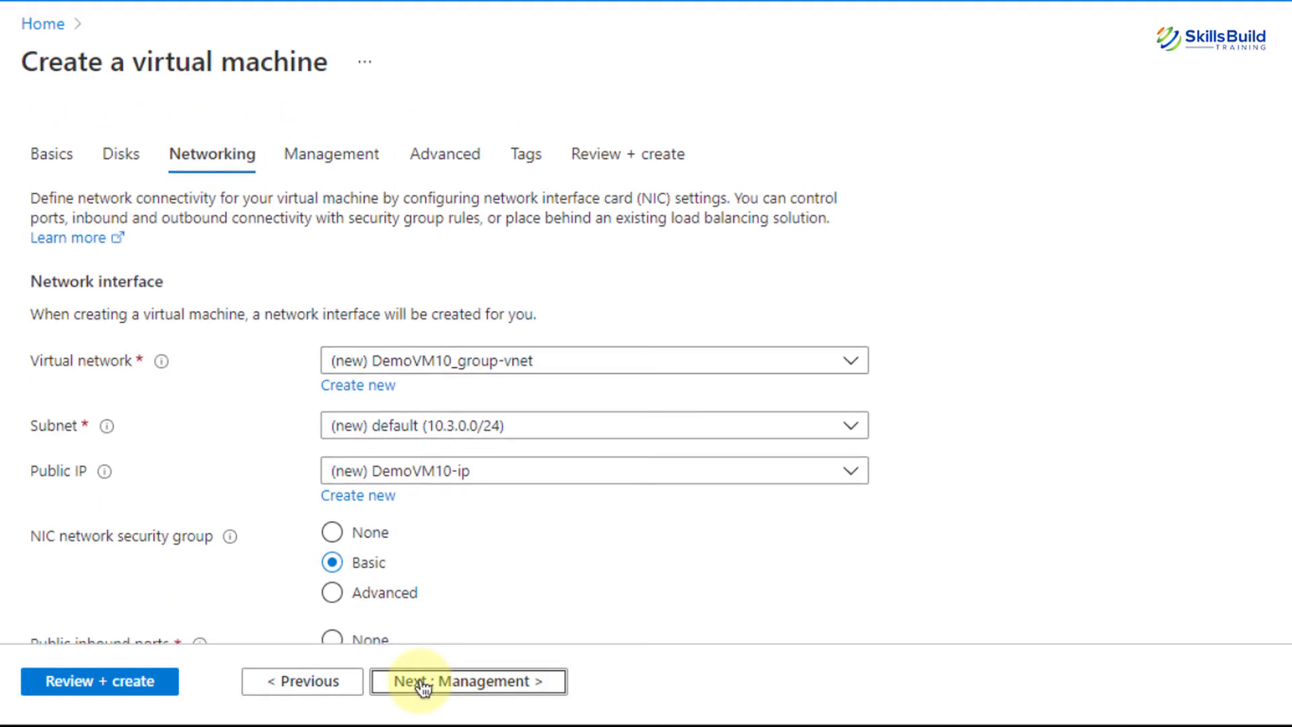
# Keep the default networking without a load balancer and continue to Management
pyautogui.scroll(-2, 422, 685)
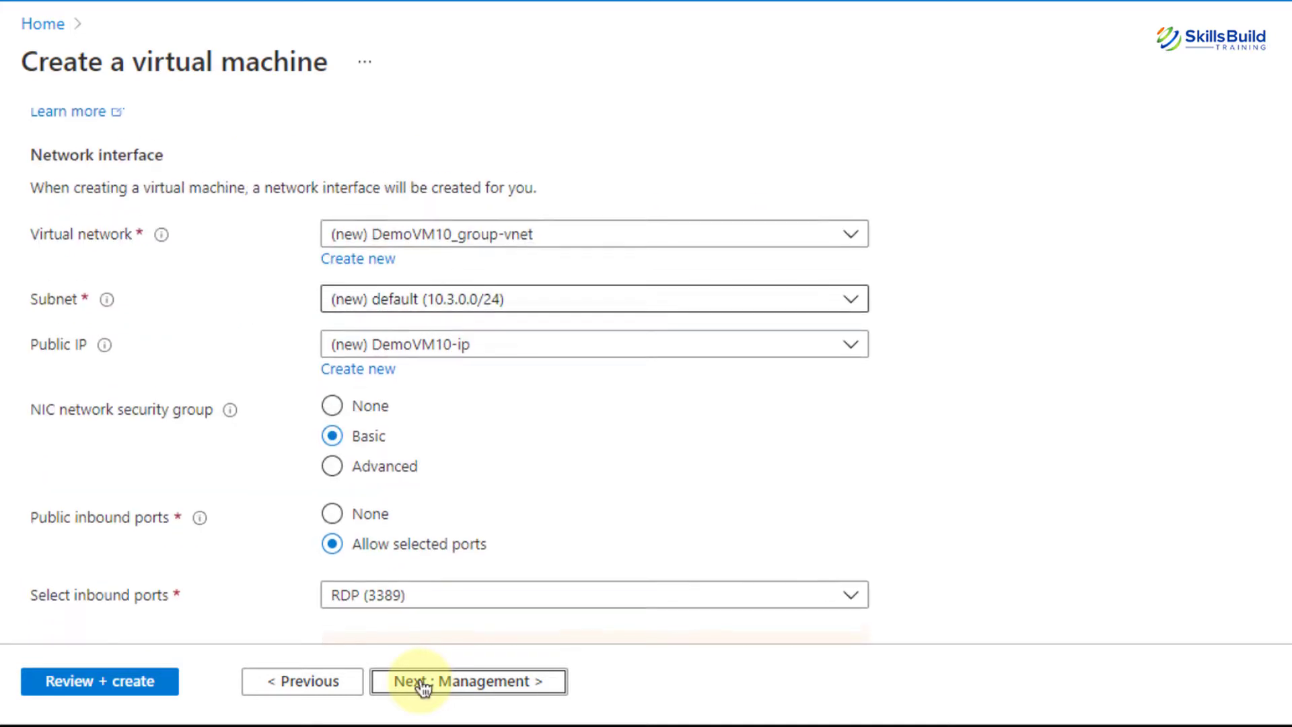
pyautogui.scroll(-5, 423, 687)
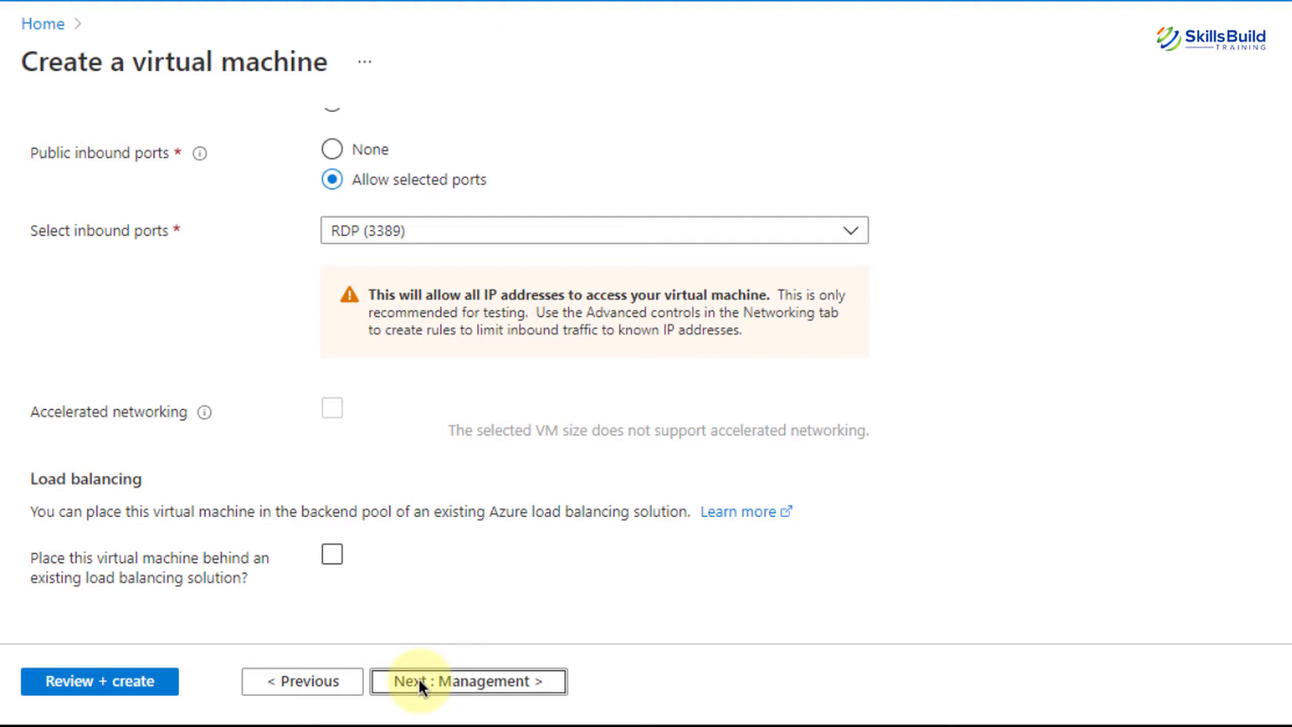
pyautogui.click(332, 556)
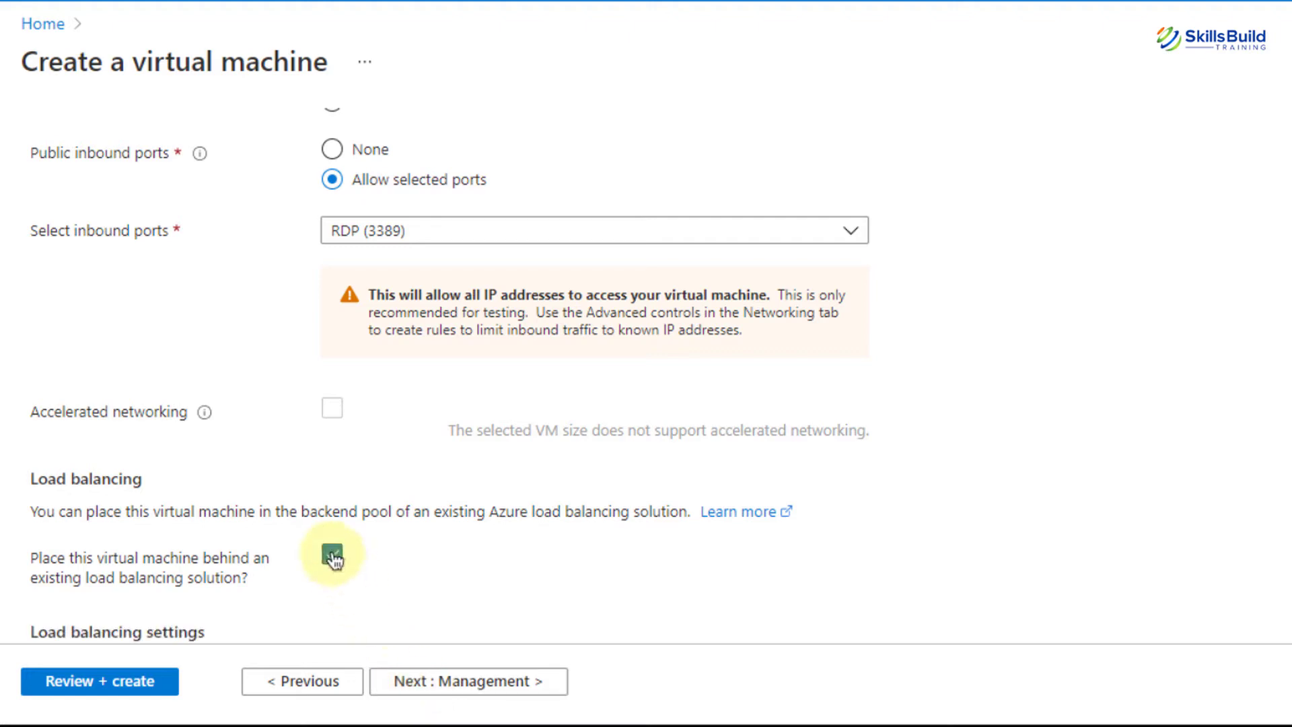
pyautogui.scroll(-4, 413, 563)
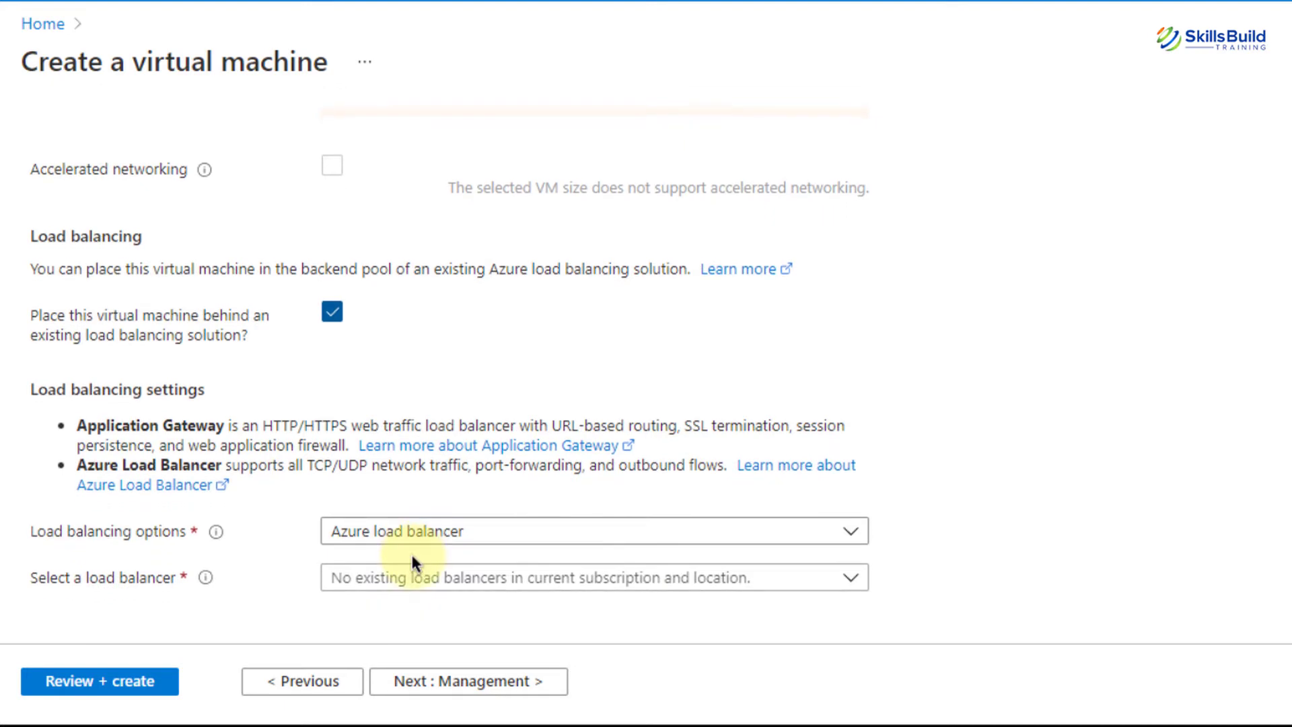
pyautogui.click(336, 313)
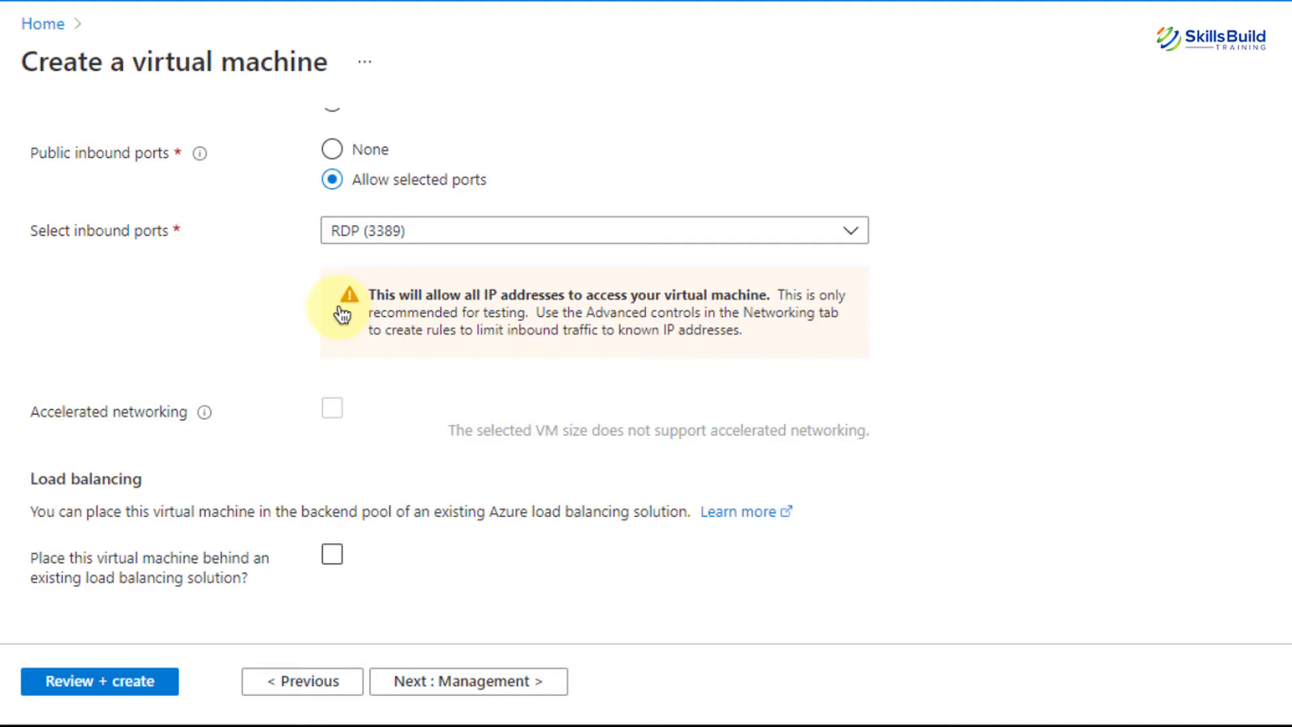
pyautogui.click(463, 681)
# Leave auto-shutdown disabled on the Management tab and continue to Advanced
pyautogui.scroll(-2, 475, 687)
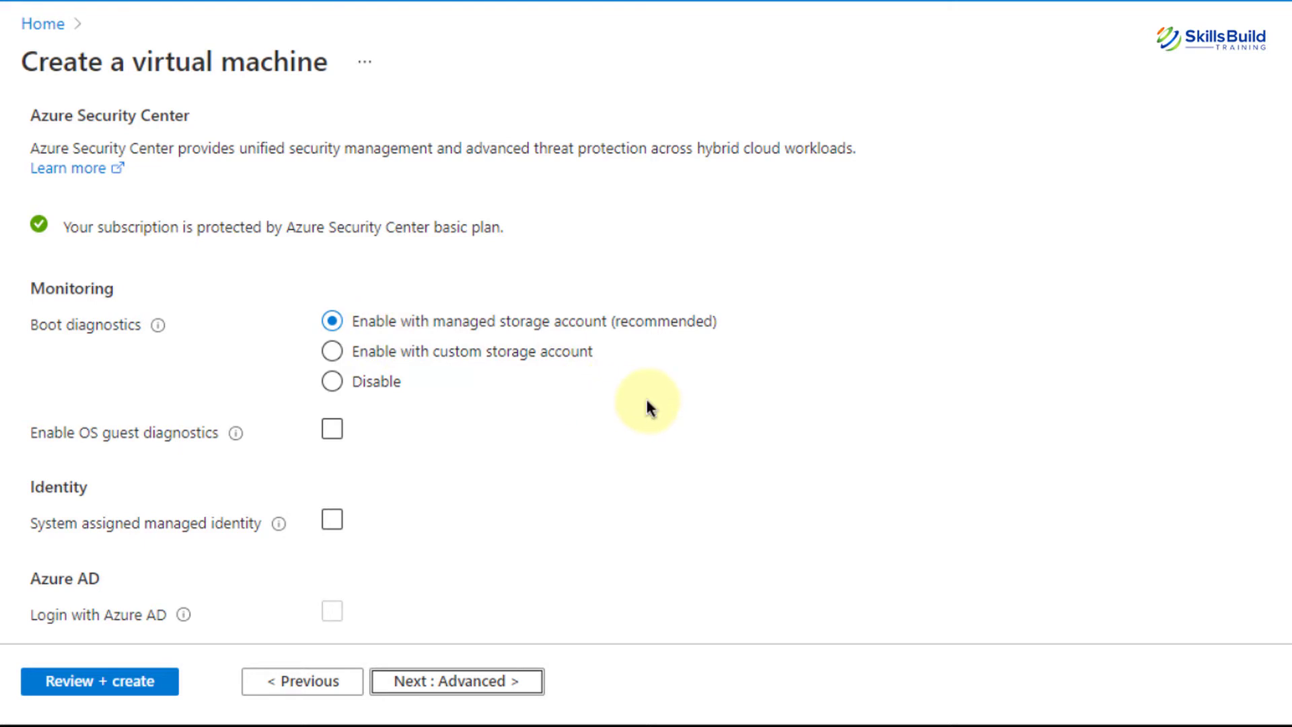
pyautogui.scroll(-1, 647, 401)
pyautogui.scroll(-9, 646, 404)
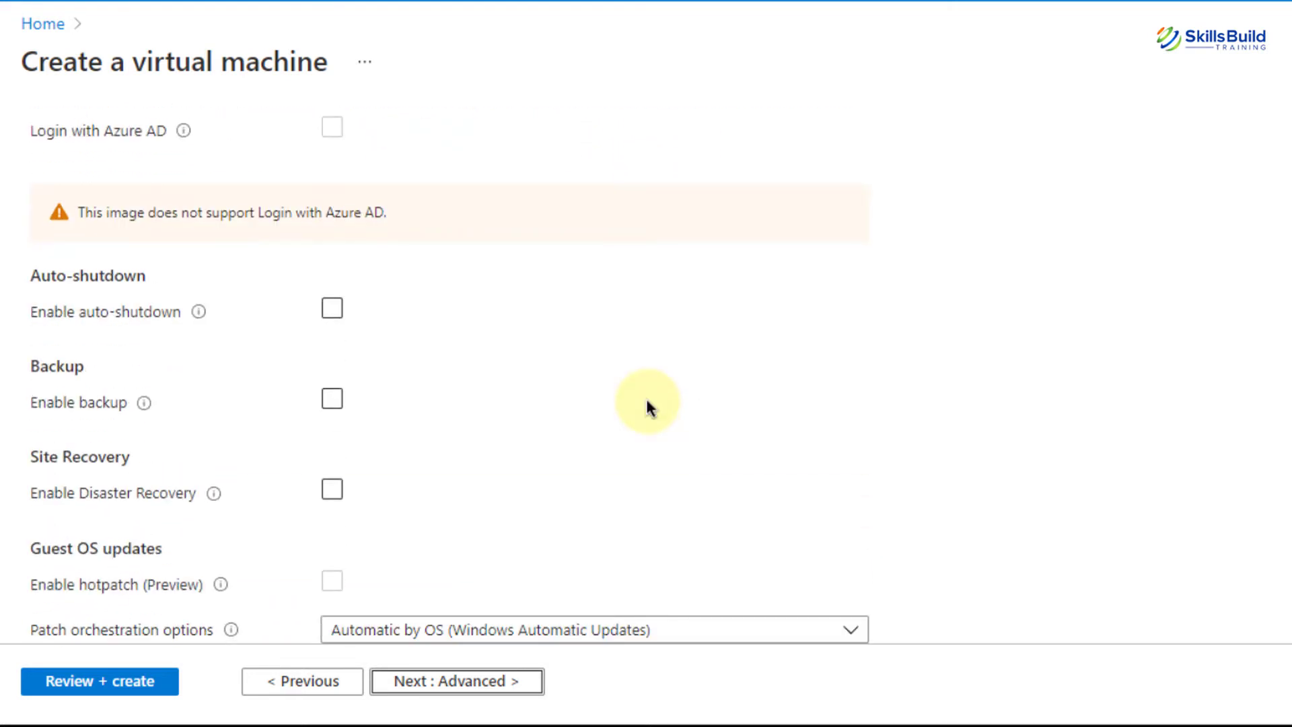
pyautogui.scroll(-2, 647, 404)
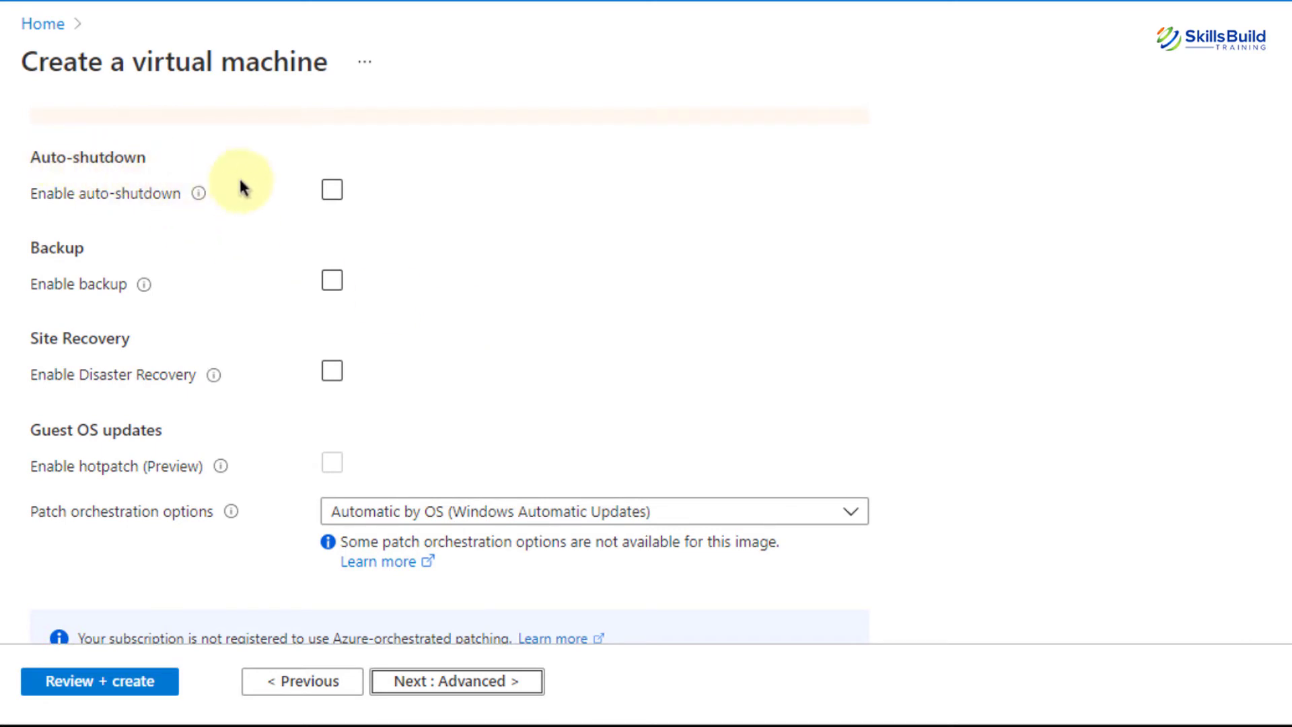
pyautogui.click(332, 191)
pyautogui.click(332, 194)
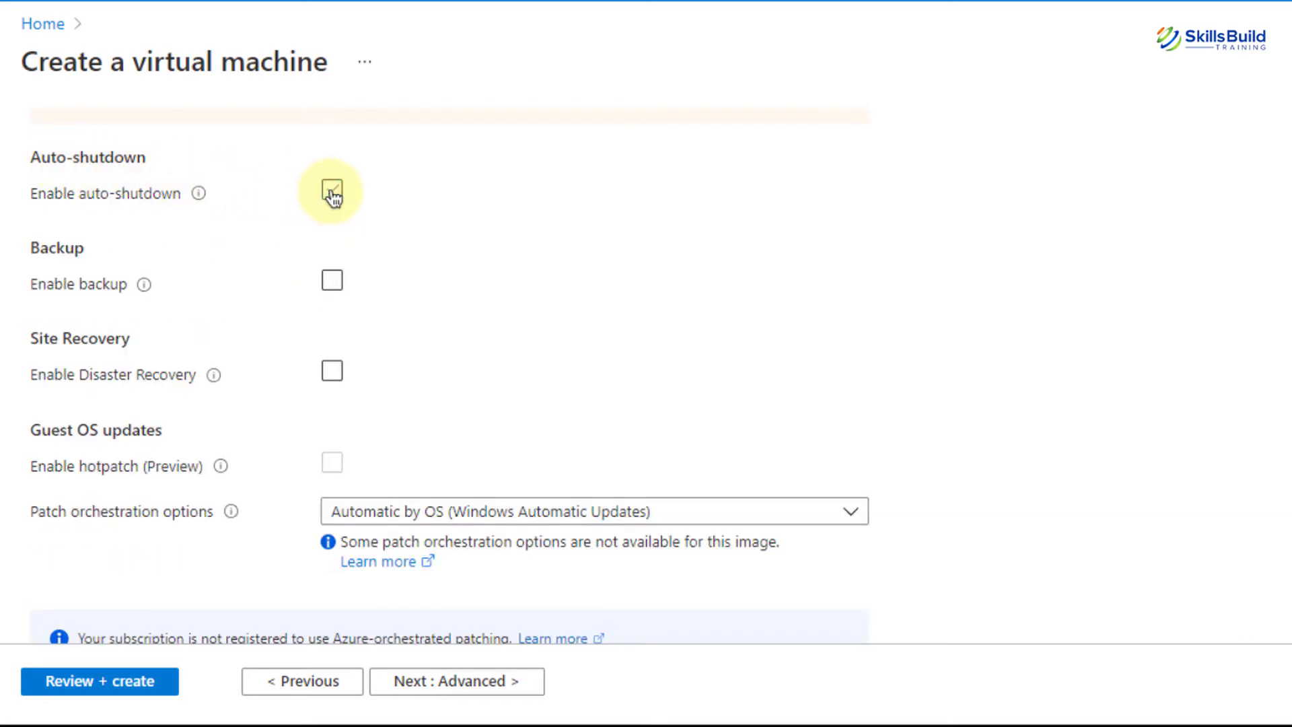
pyautogui.click(332, 194)
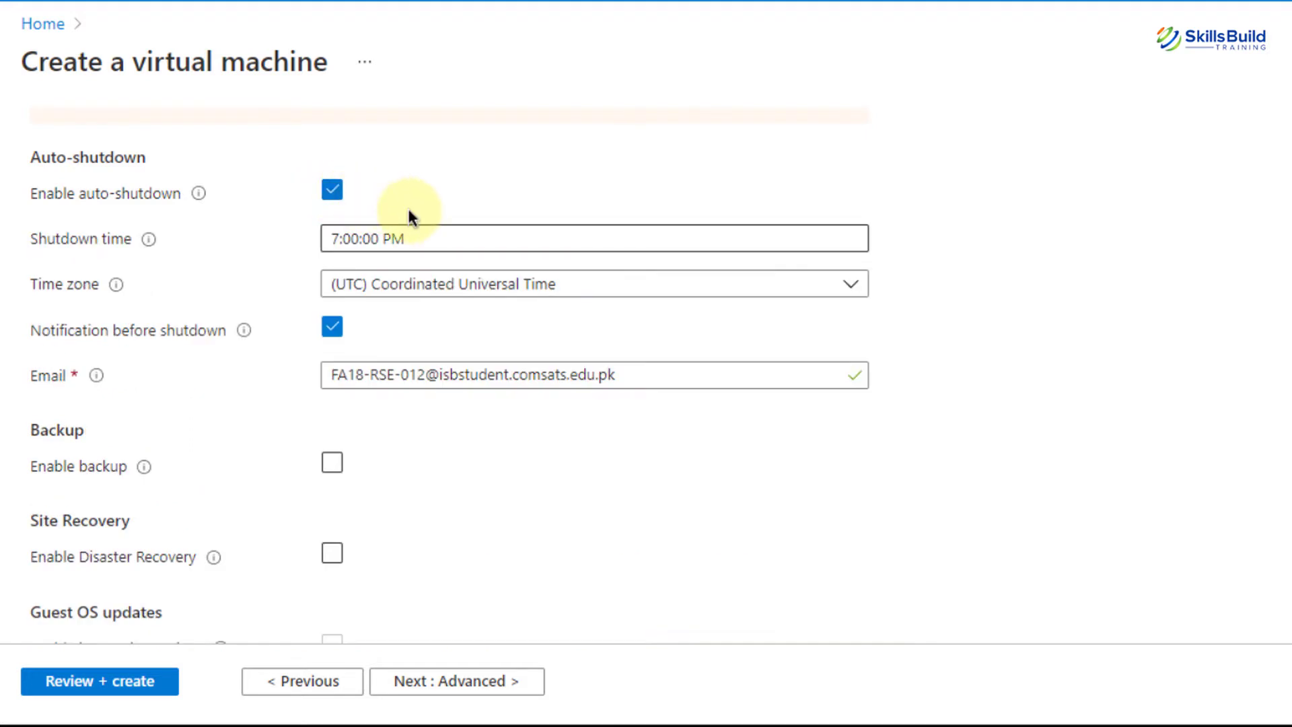
pyautogui.click(332, 194)
pyautogui.scroll(-1, 349, 282)
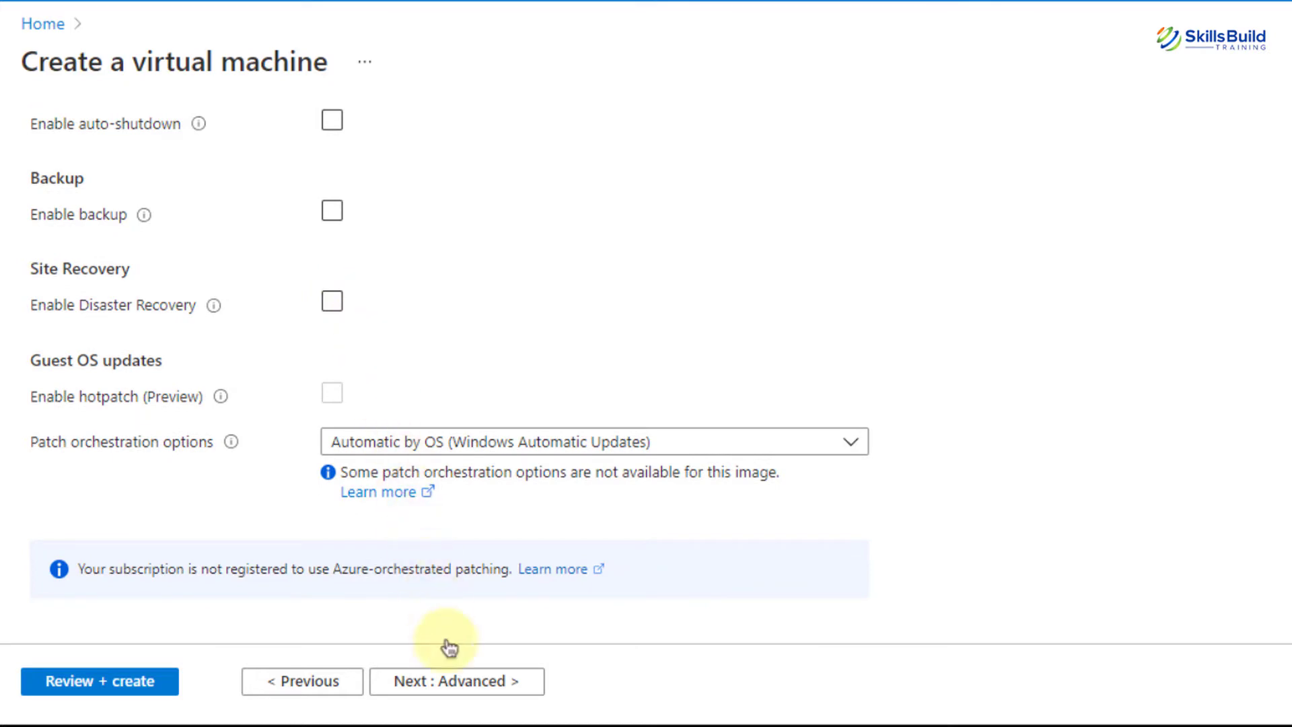
pyautogui.click(460, 683)
# Keep VM generation at Gen 1 on the Advanced tab and continue to Tags
pyautogui.scroll(-2, 456, 684)
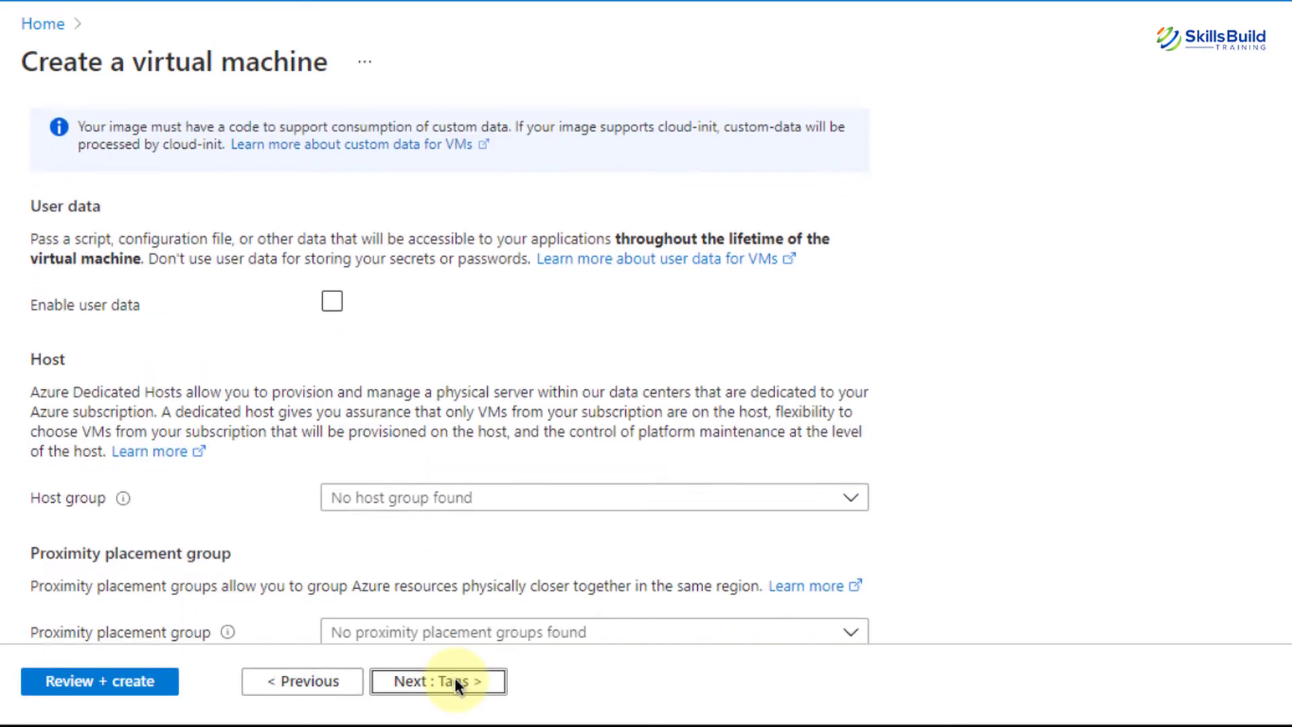
pyautogui.scroll(-3, 455, 677)
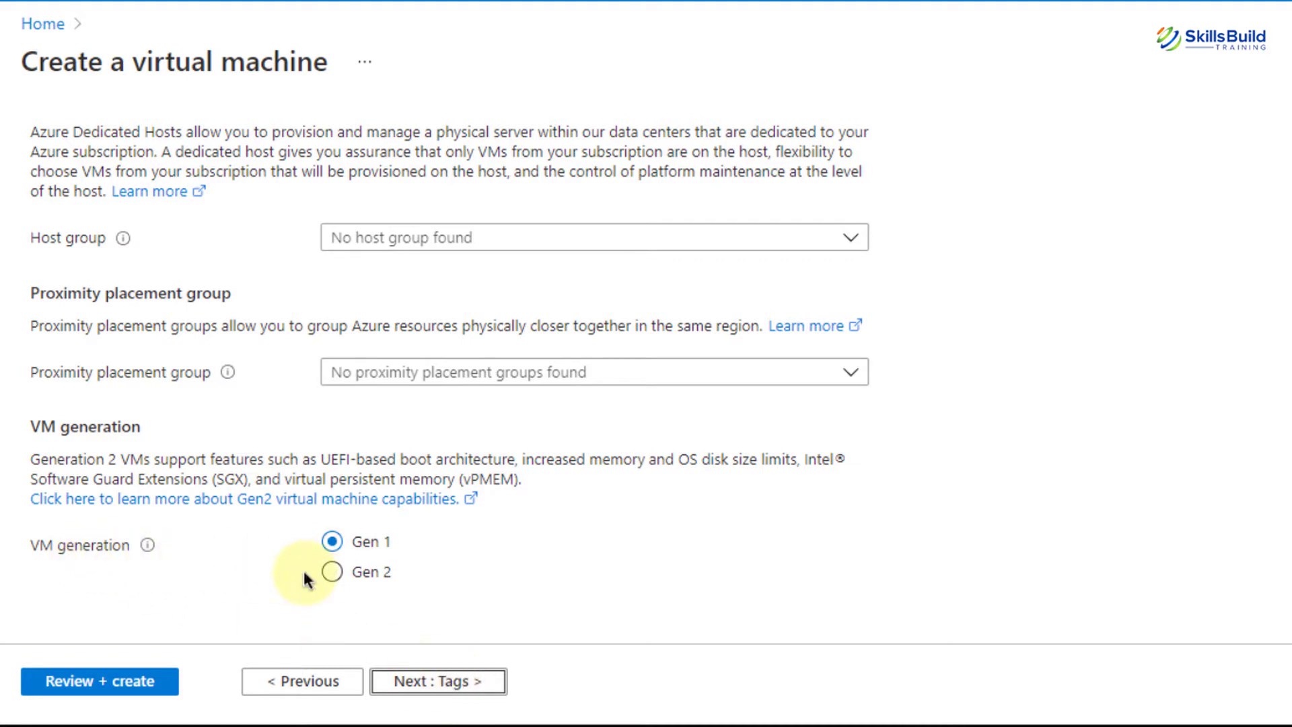
pyautogui.click(418, 681)
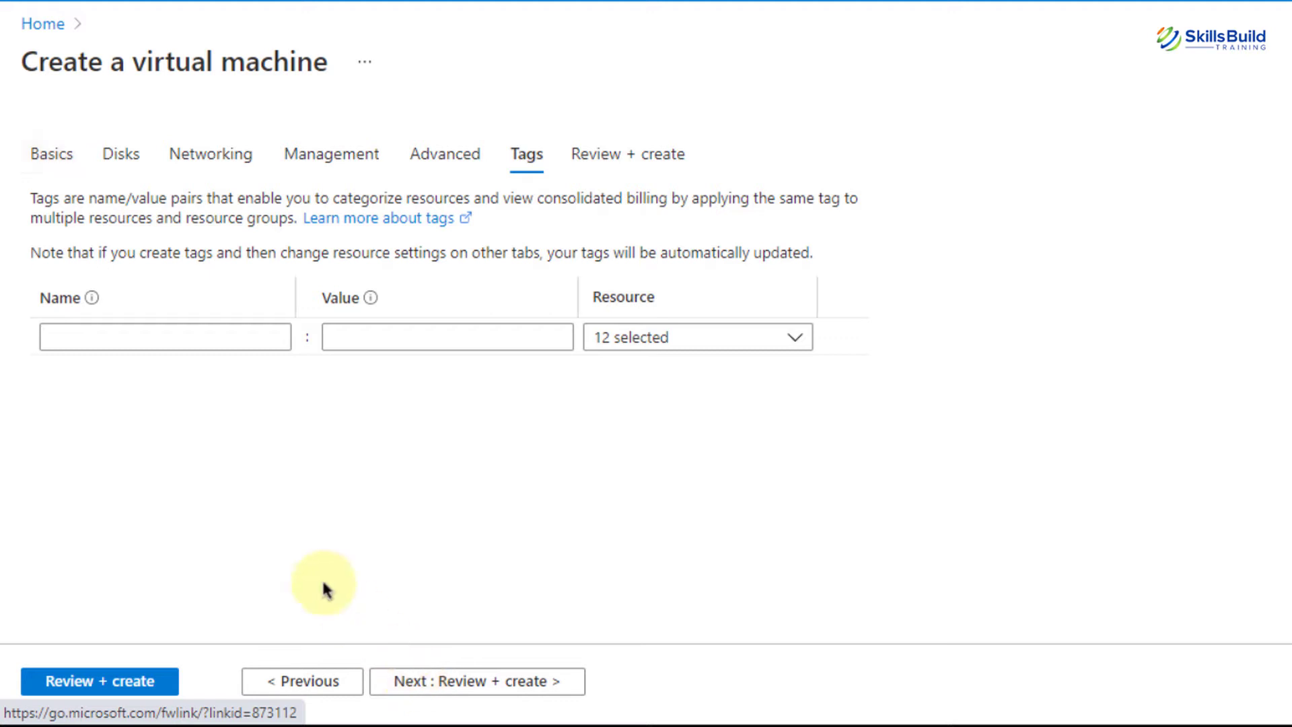
# Add tag admin with value admin to all 12 resources and run Review + create validation
pyautogui.click(72, 326)
pyautogui.write('admin')
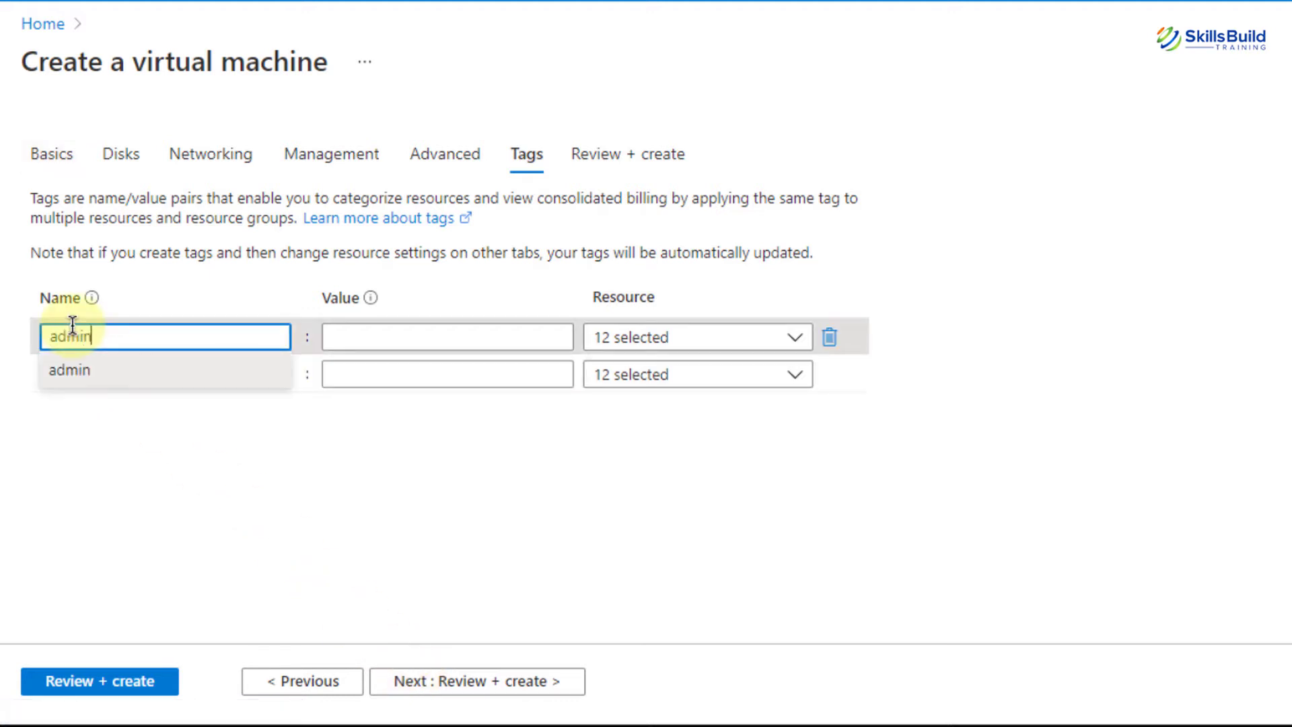
pyautogui.press('Tab')
pyautogui.write('admin')
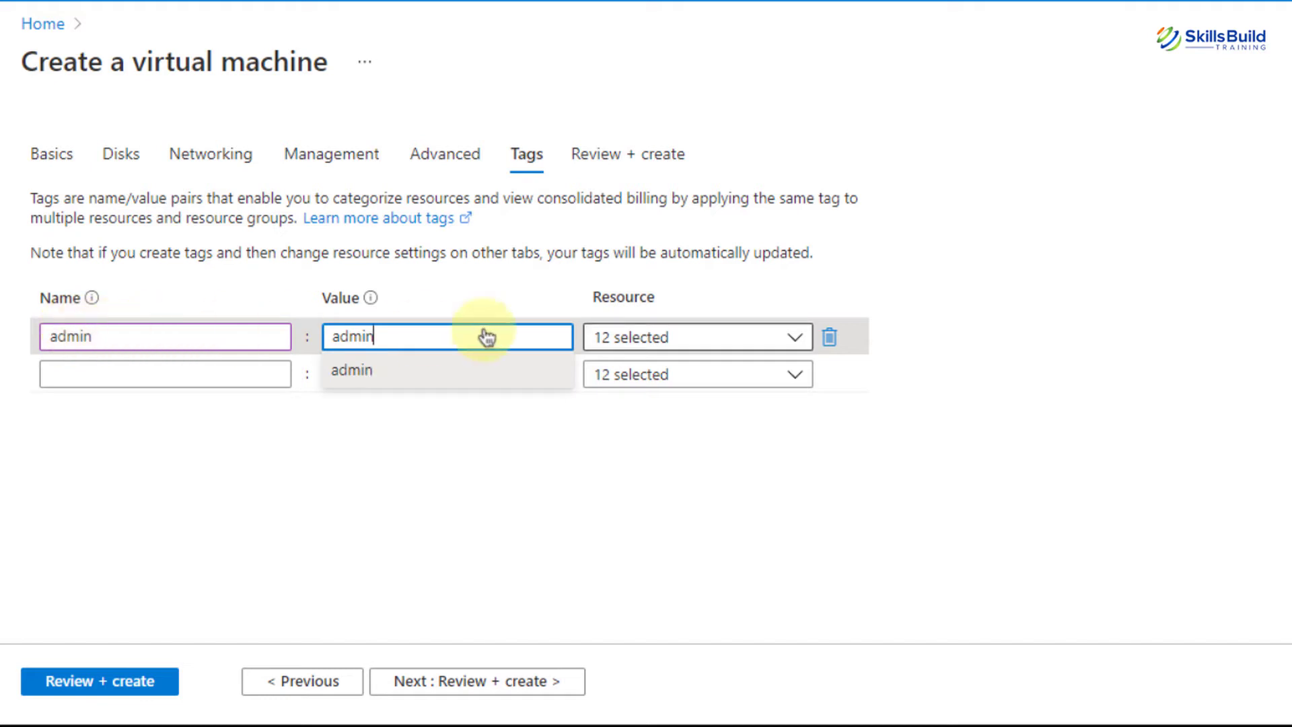
pyautogui.click(645, 338)
pyautogui.scroll(-3, 646, 337)
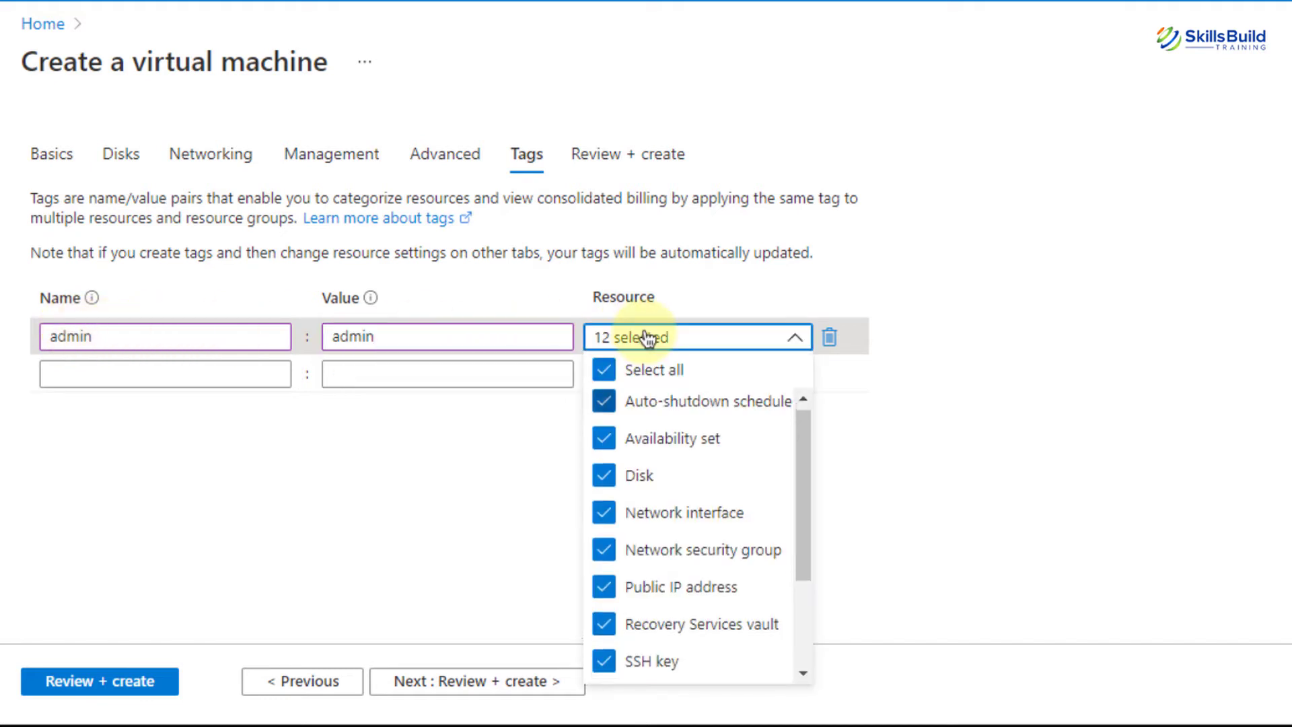
pyautogui.click(921, 204)
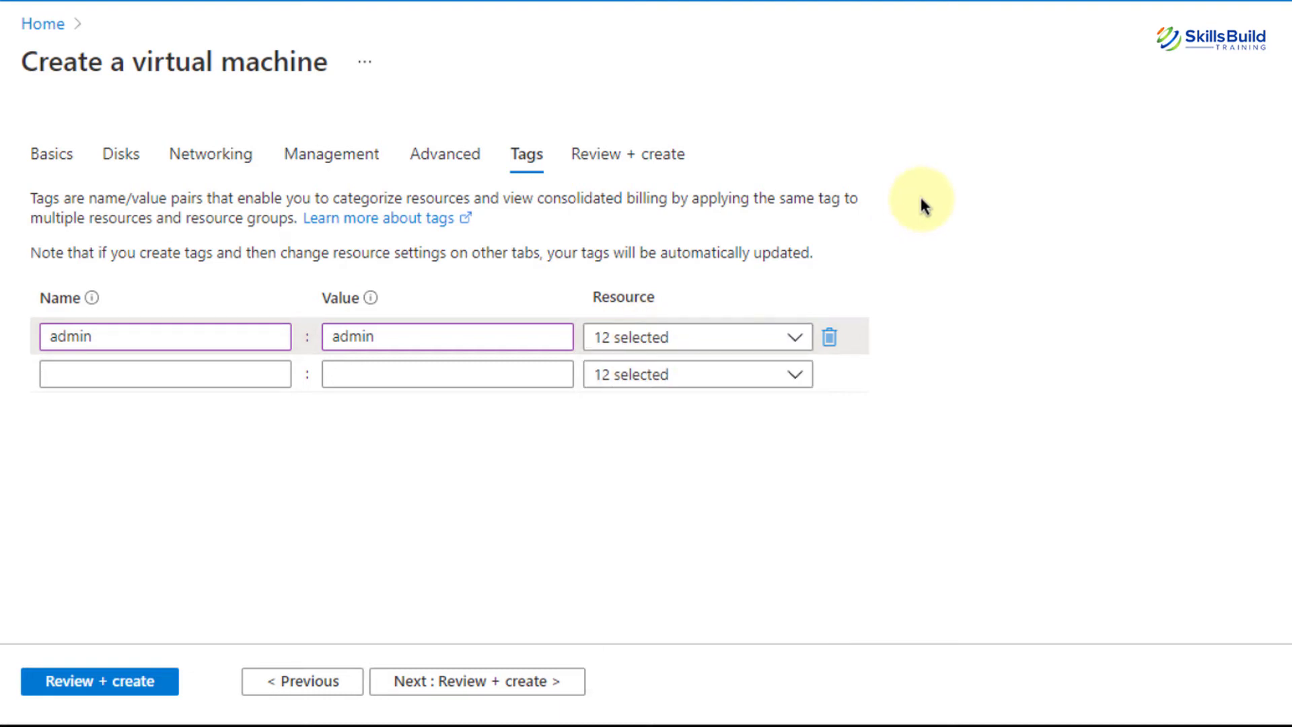
pyautogui.click(482, 683)
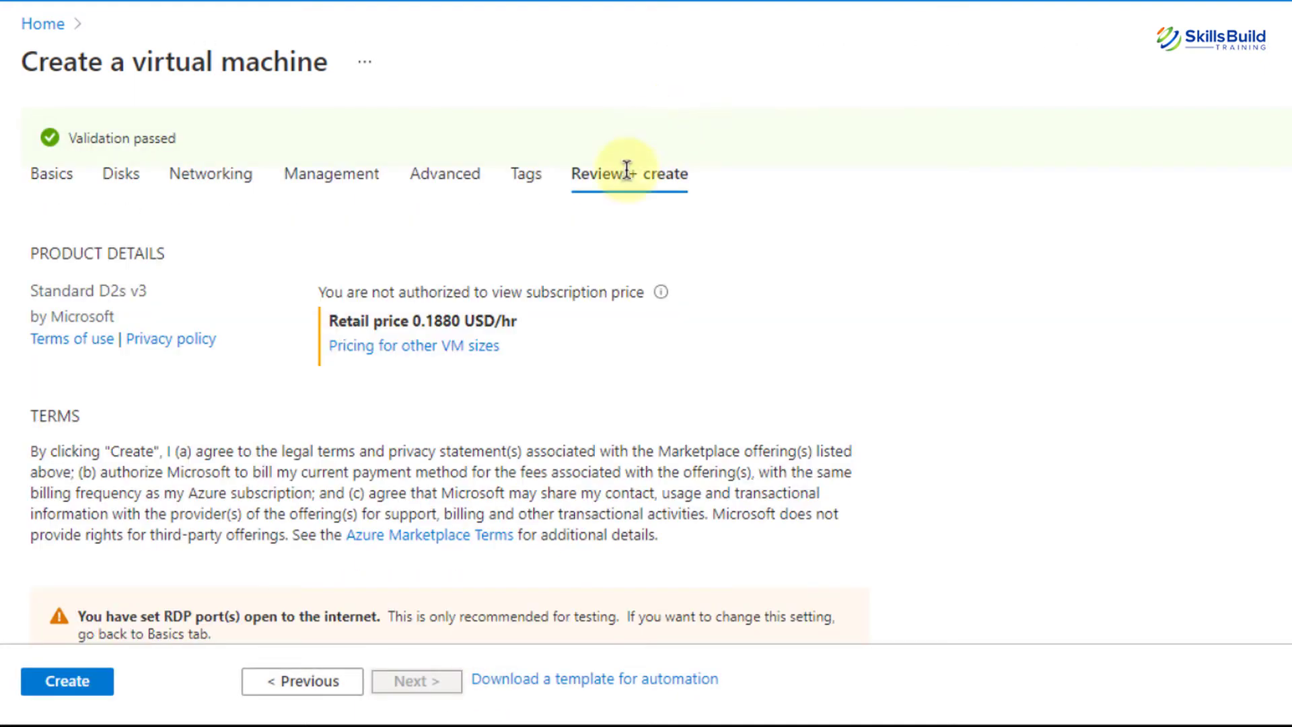
# Review the summary, including the 0.1880 USD/hr price, and create the DemoVM10 virtual machine
pyautogui.scroll(-5, 368, 498)
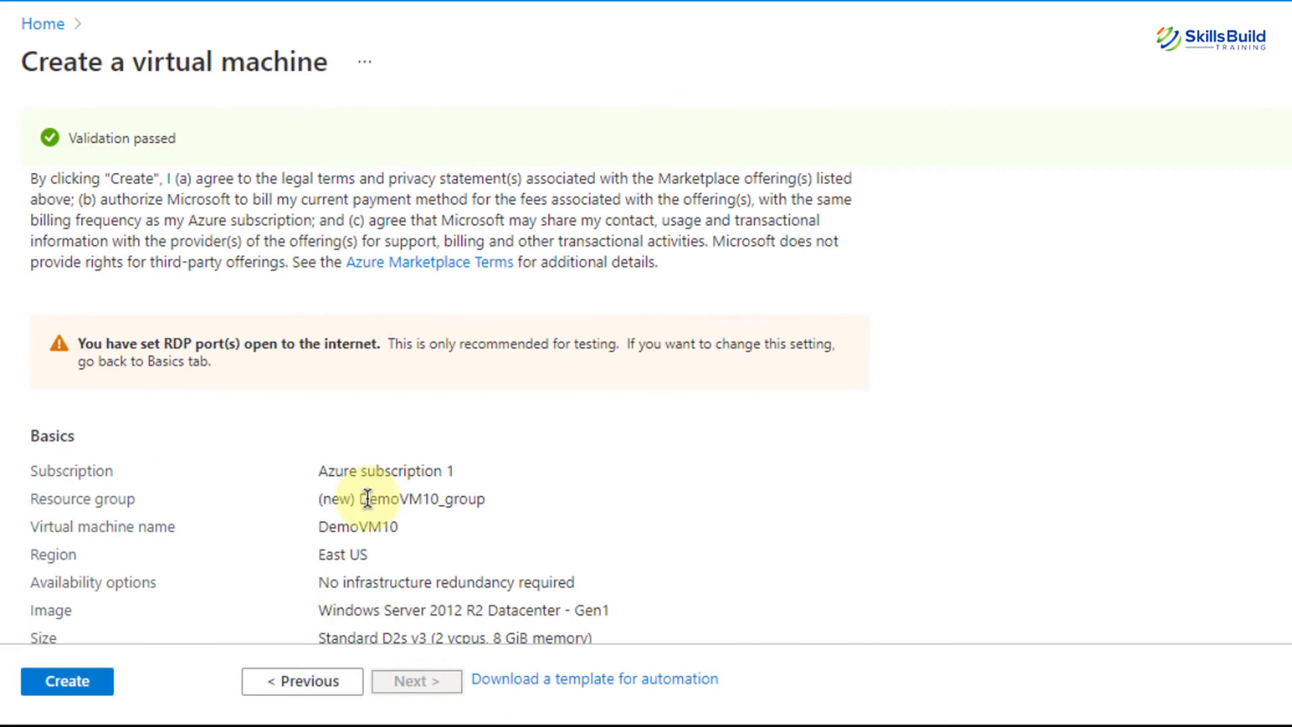
pyautogui.scroll(4, 367, 498)
pyautogui.scroll(1, 368, 498)
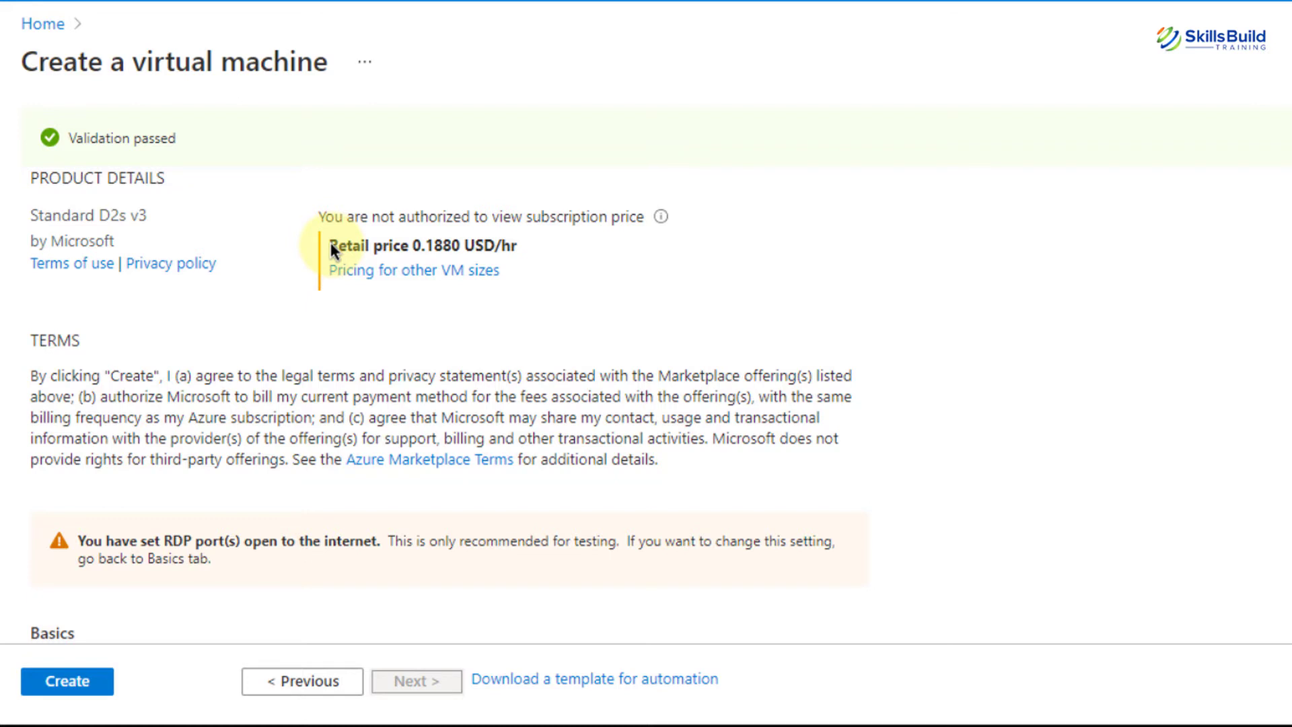
pyautogui.moveTo(331, 246); pyautogui.dragTo(528, 248)
pyautogui.scroll(-6, 535, 251)
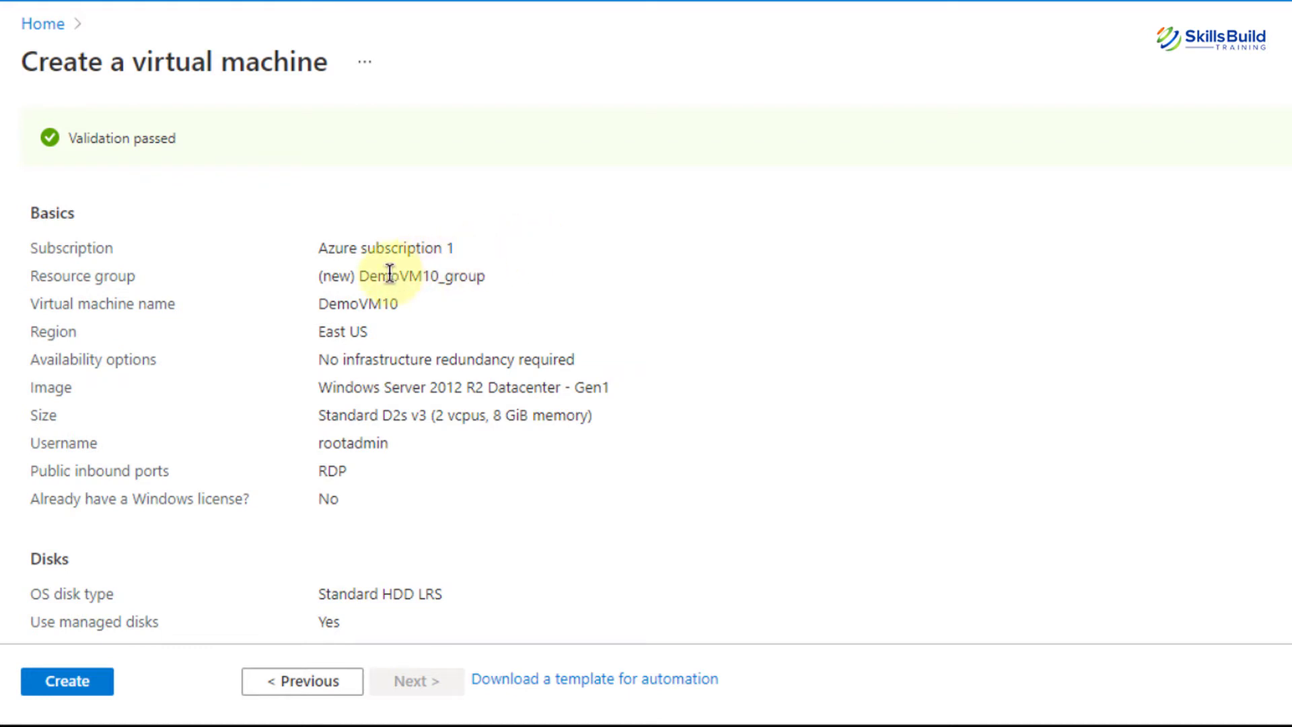
pyautogui.scroll(-5, 390, 273)
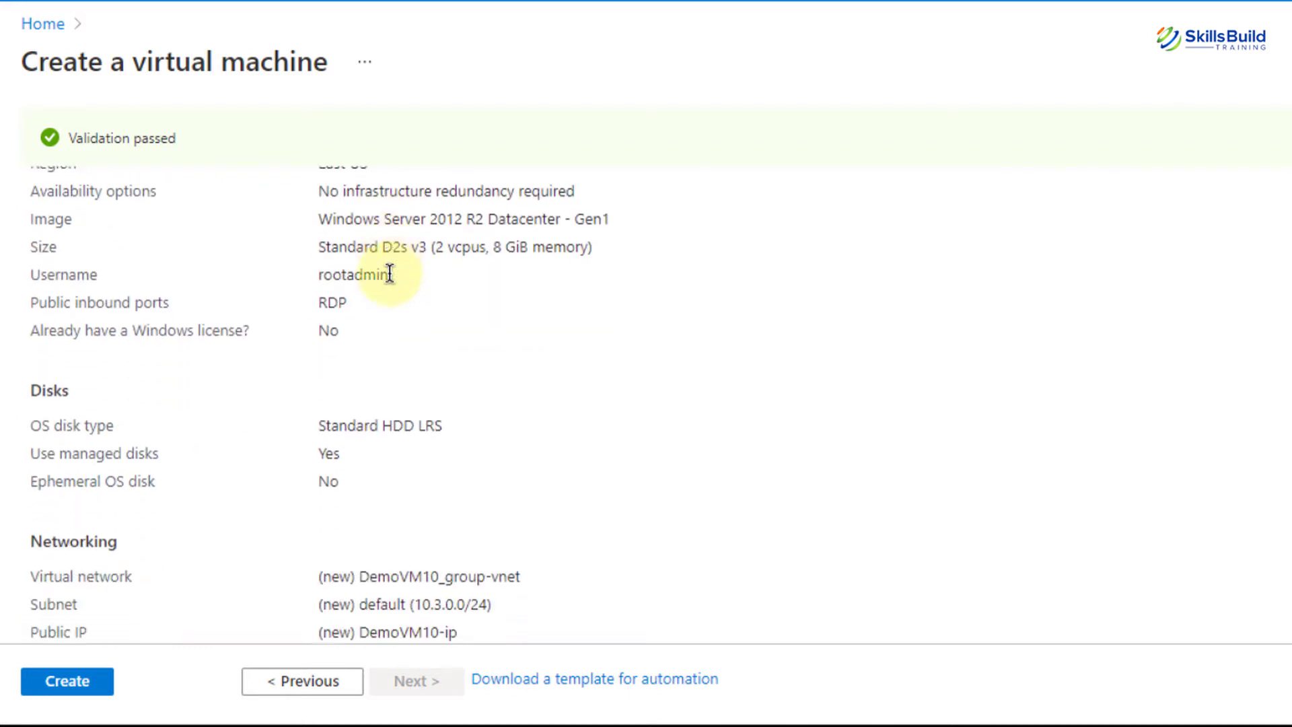
pyautogui.scroll(-7, 390, 272)
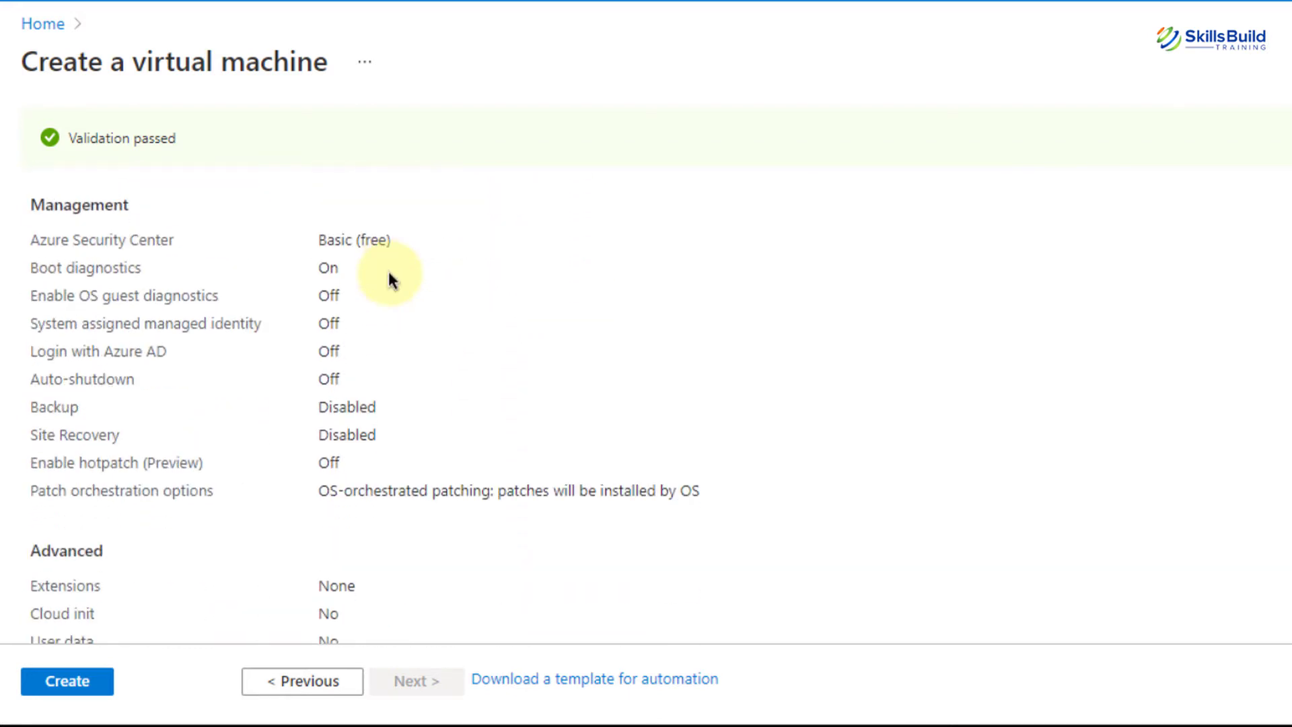
pyautogui.scroll(-5, 389, 272)
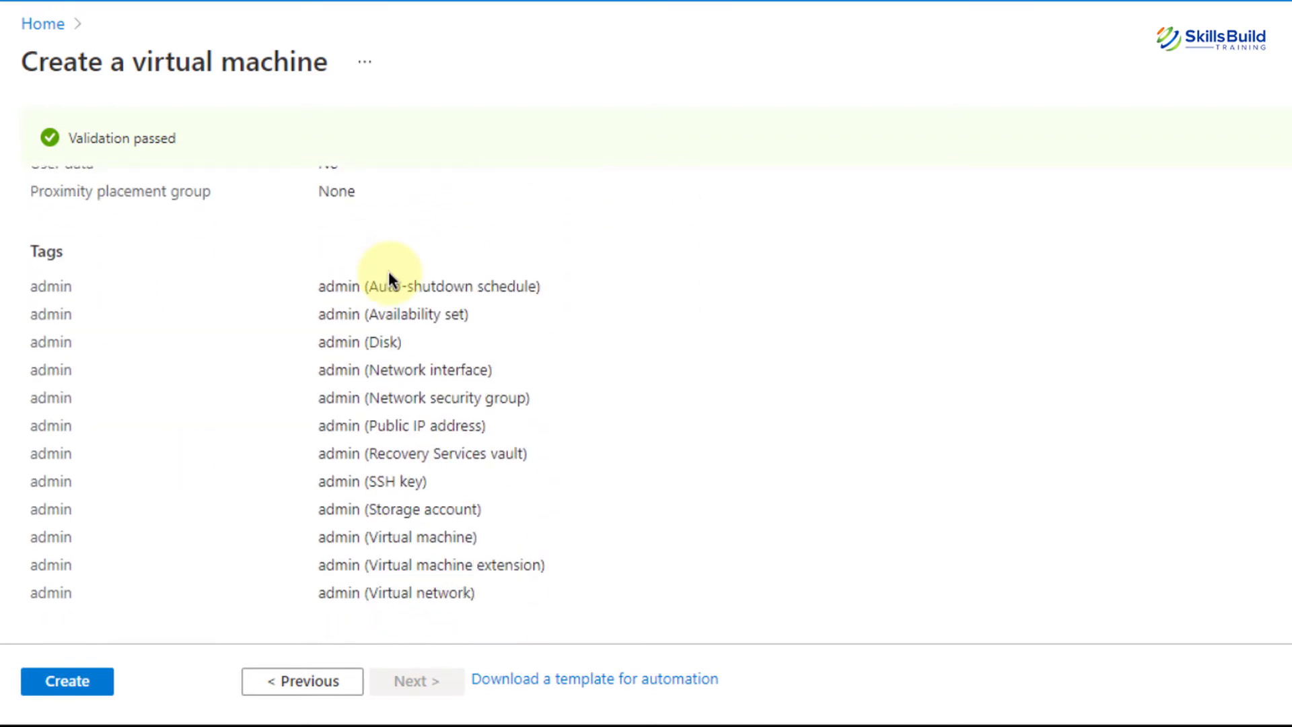
pyautogui.click(67, 686)
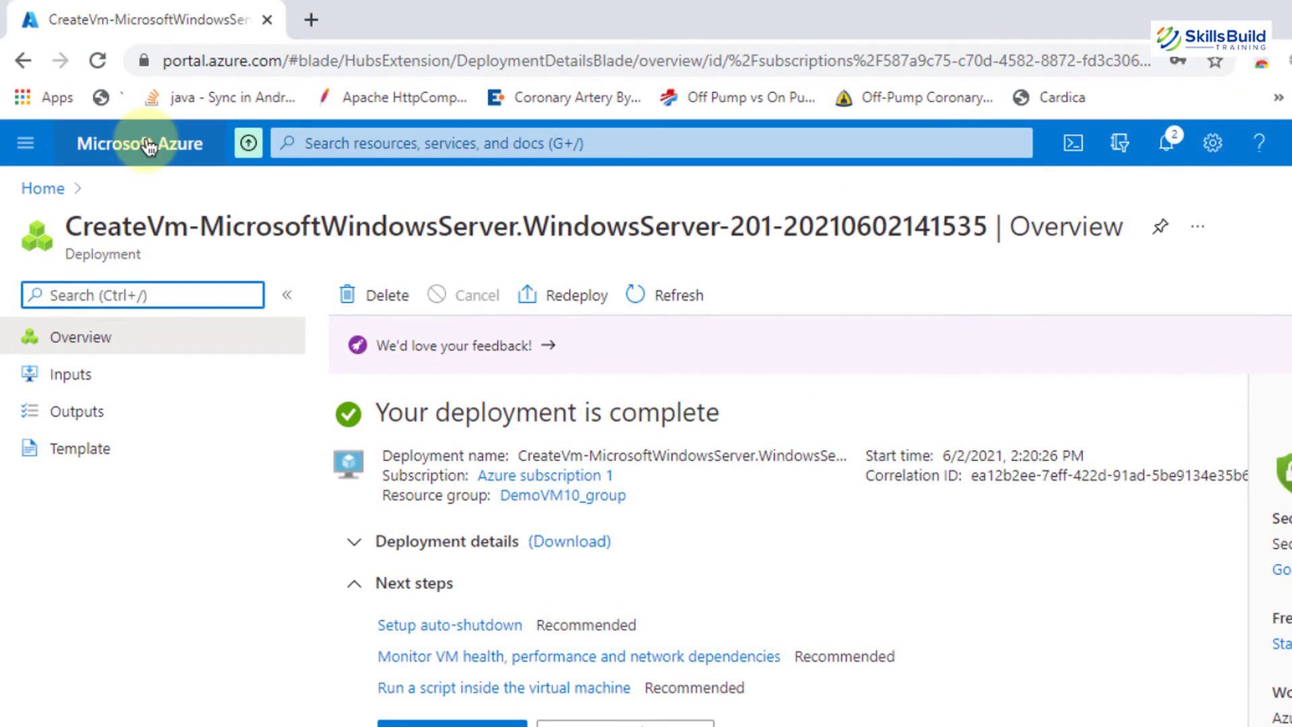
# Copy DemoVM10's public IP 20.75.129.8 from its refreshed overview, then minimize Chrome
pyautogui.click(148, 147)
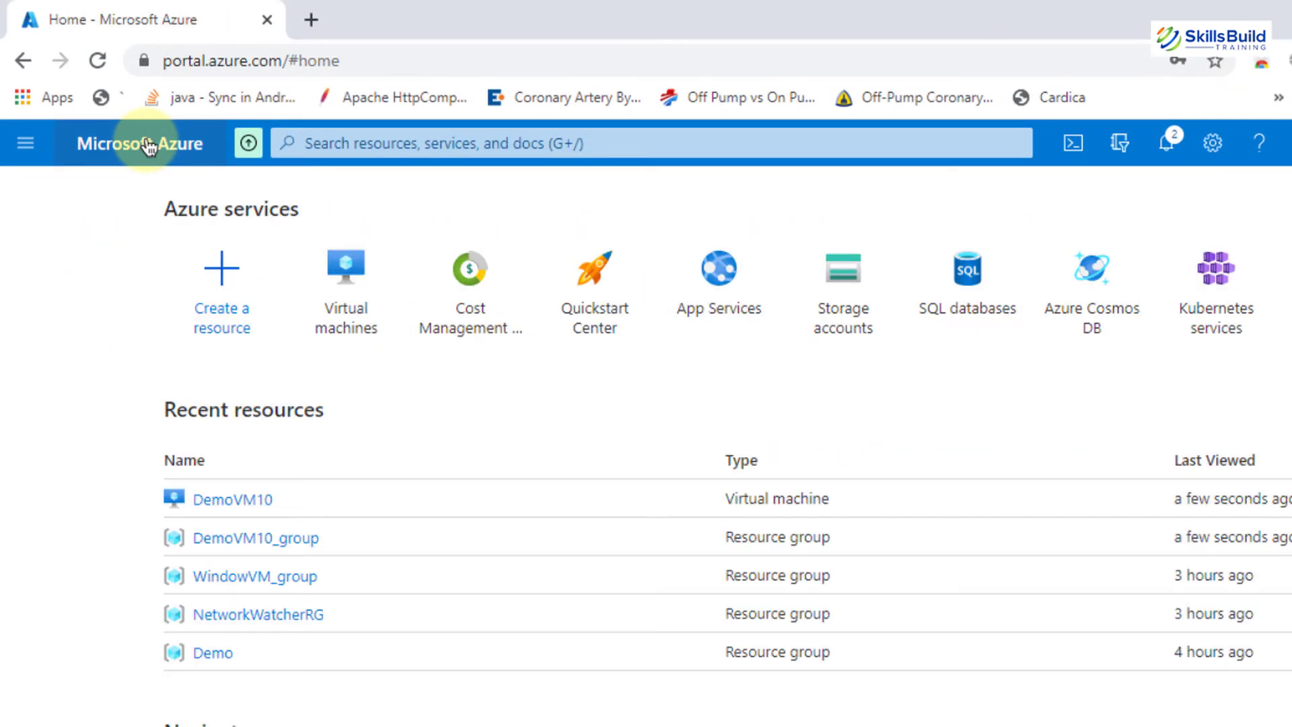
pyautogui.click(345, 291)
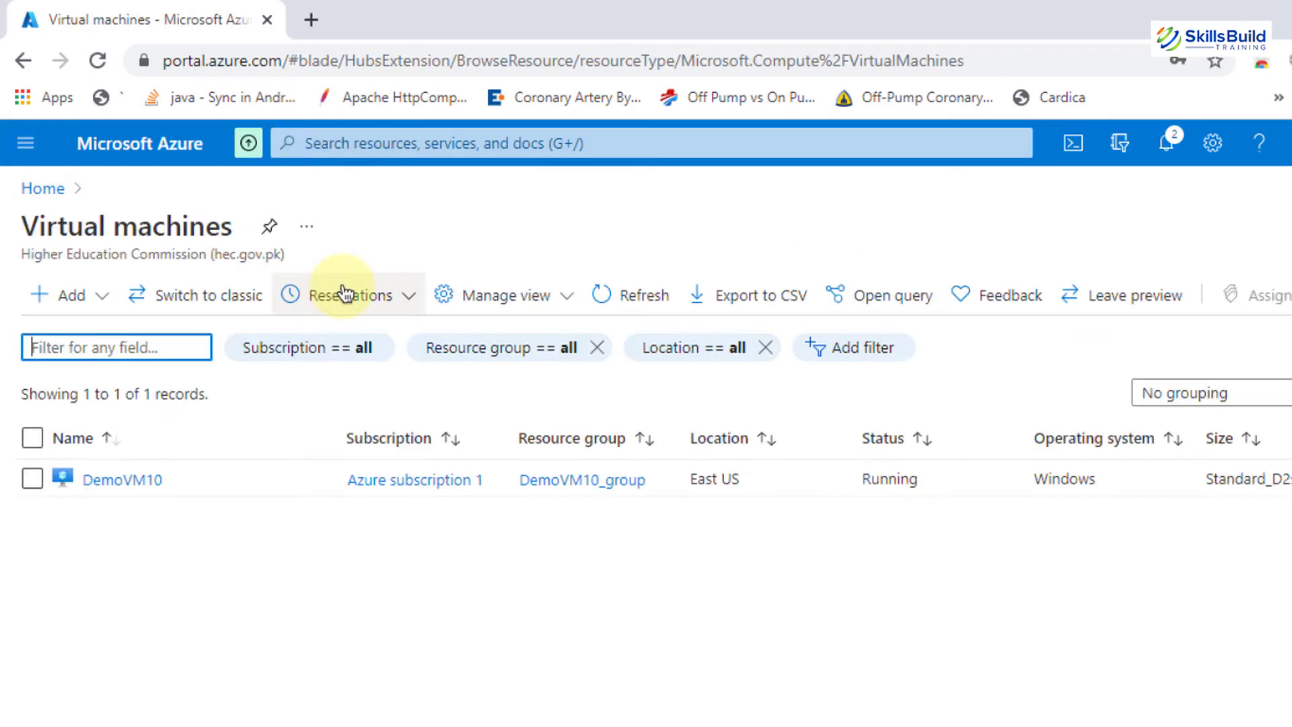
pyautogui.click(126, 481)
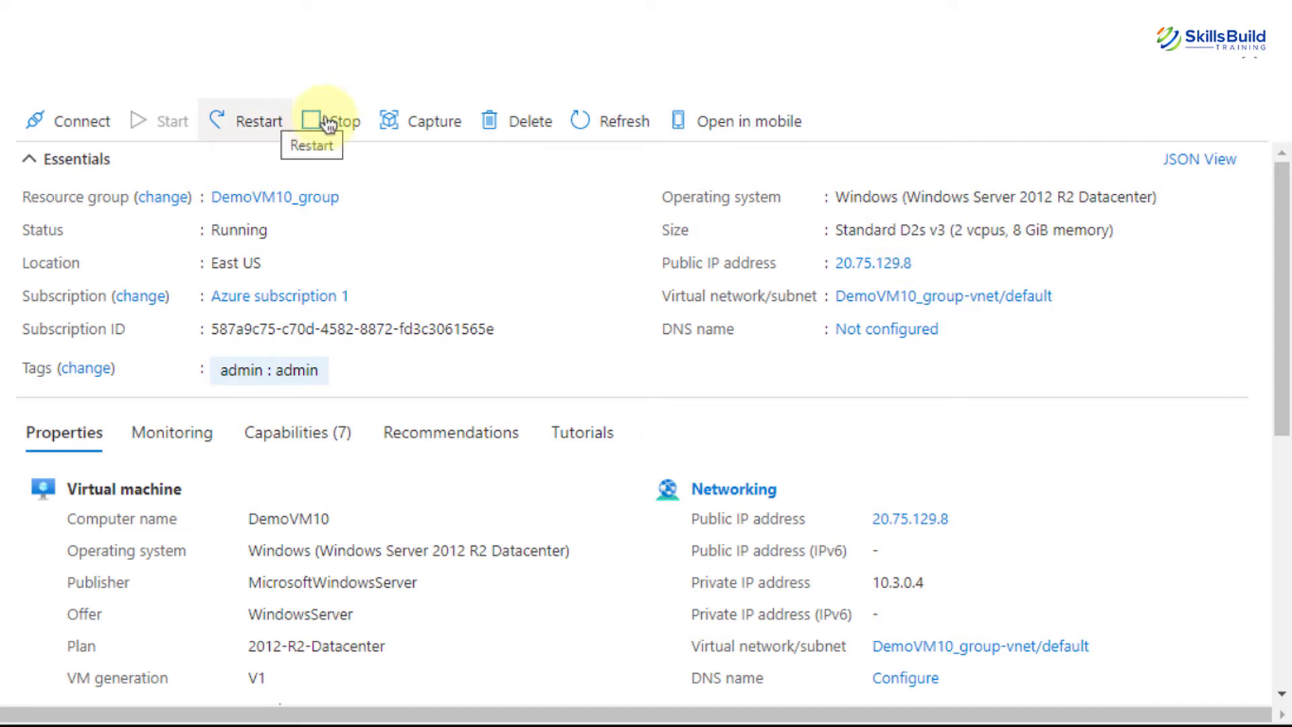
pyautogui.click(576, 130)
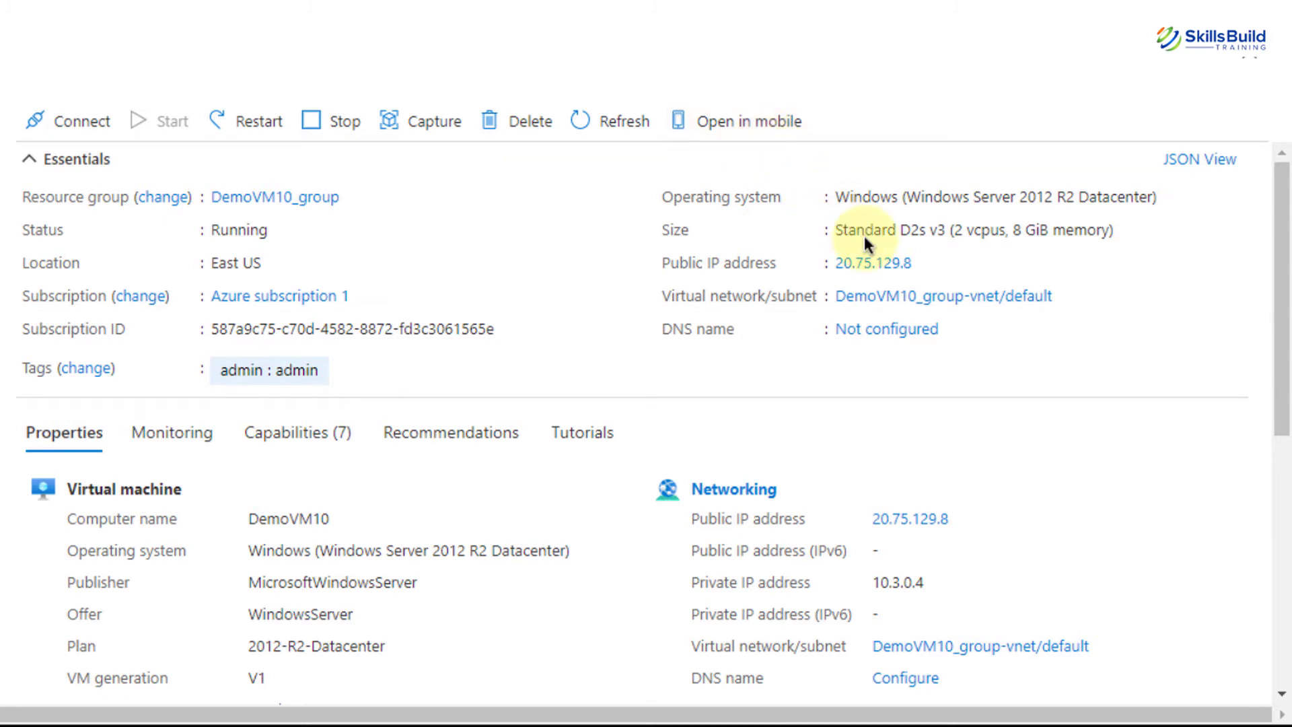
pyautogui.click(929, 264)
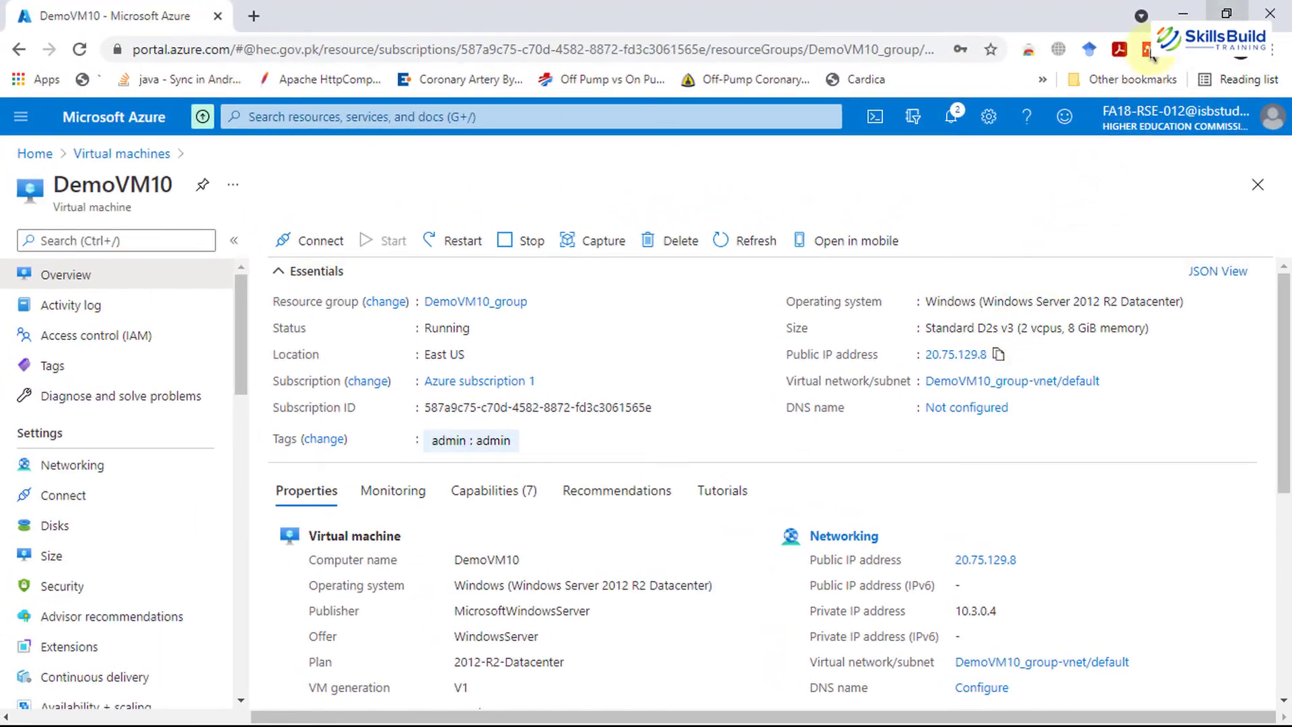
pyautogui.click(1179, 10)
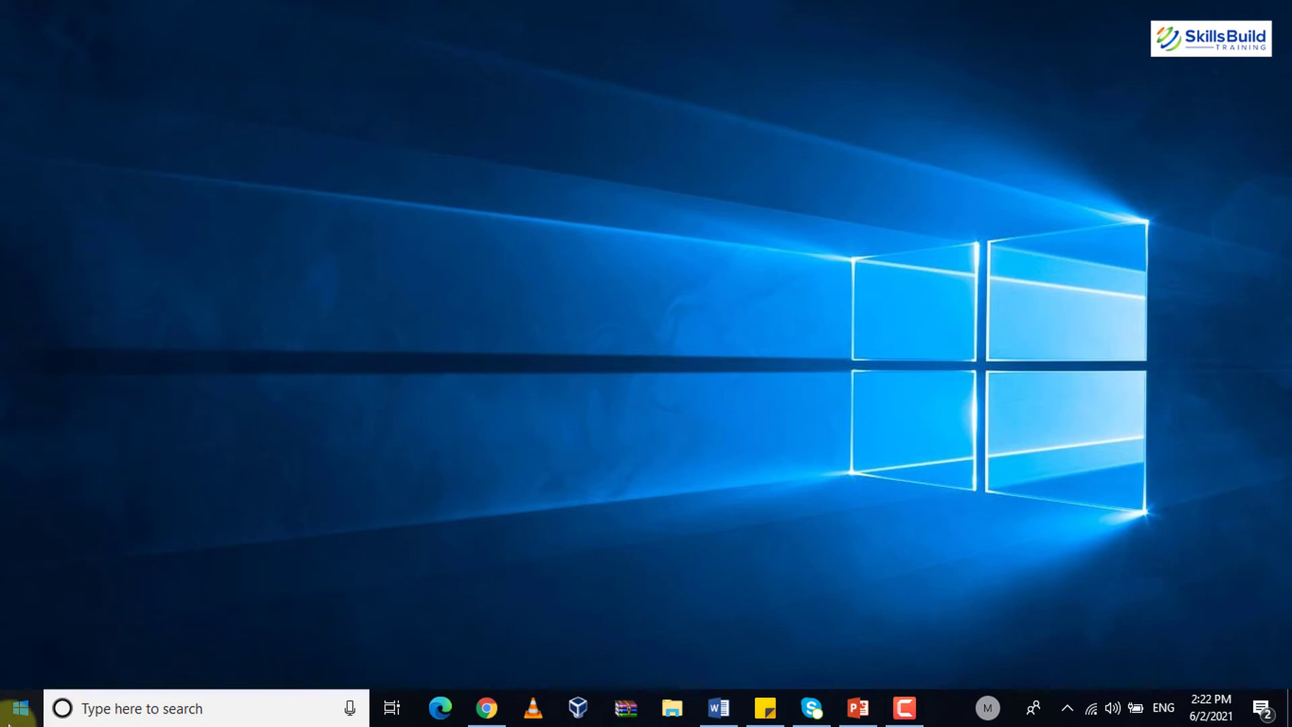
# Launch Remote Desktop Connection and replace the computer address with the pasted 20.75.129.8
pyautogui.click(20, 708)
pyautogui.write('remote')
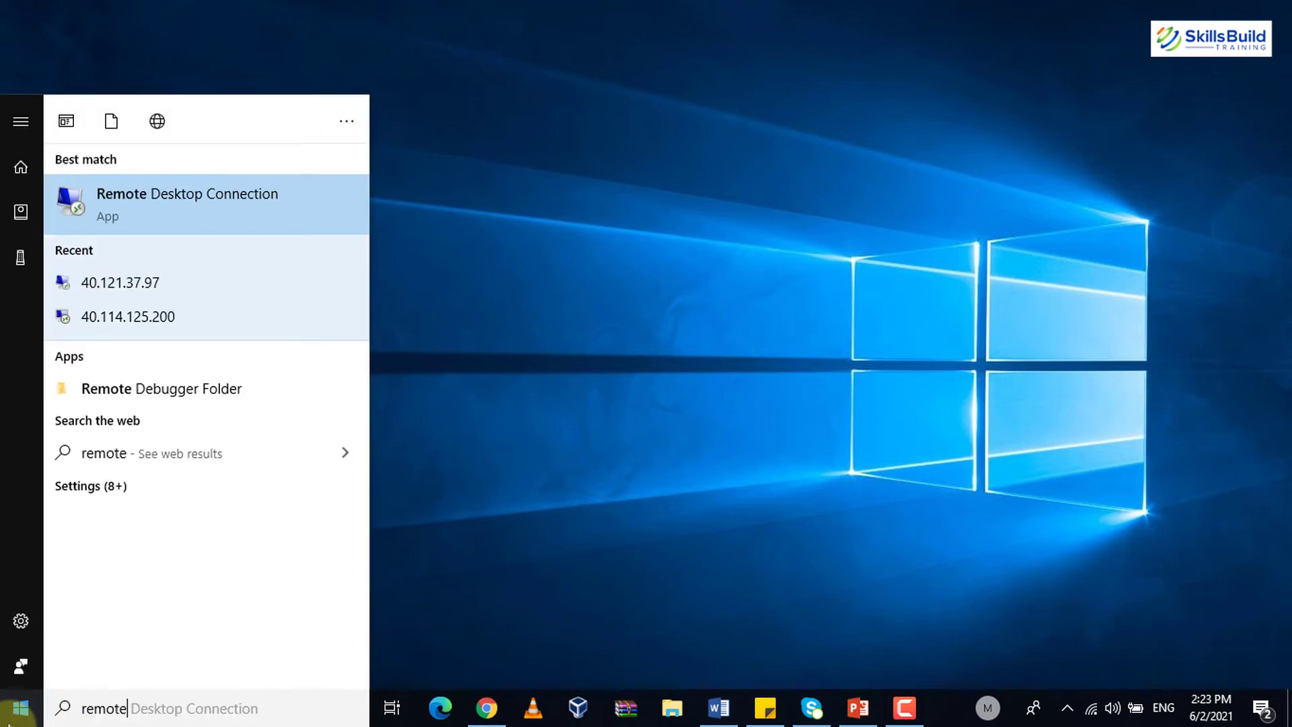
pyautogui.press('Return')
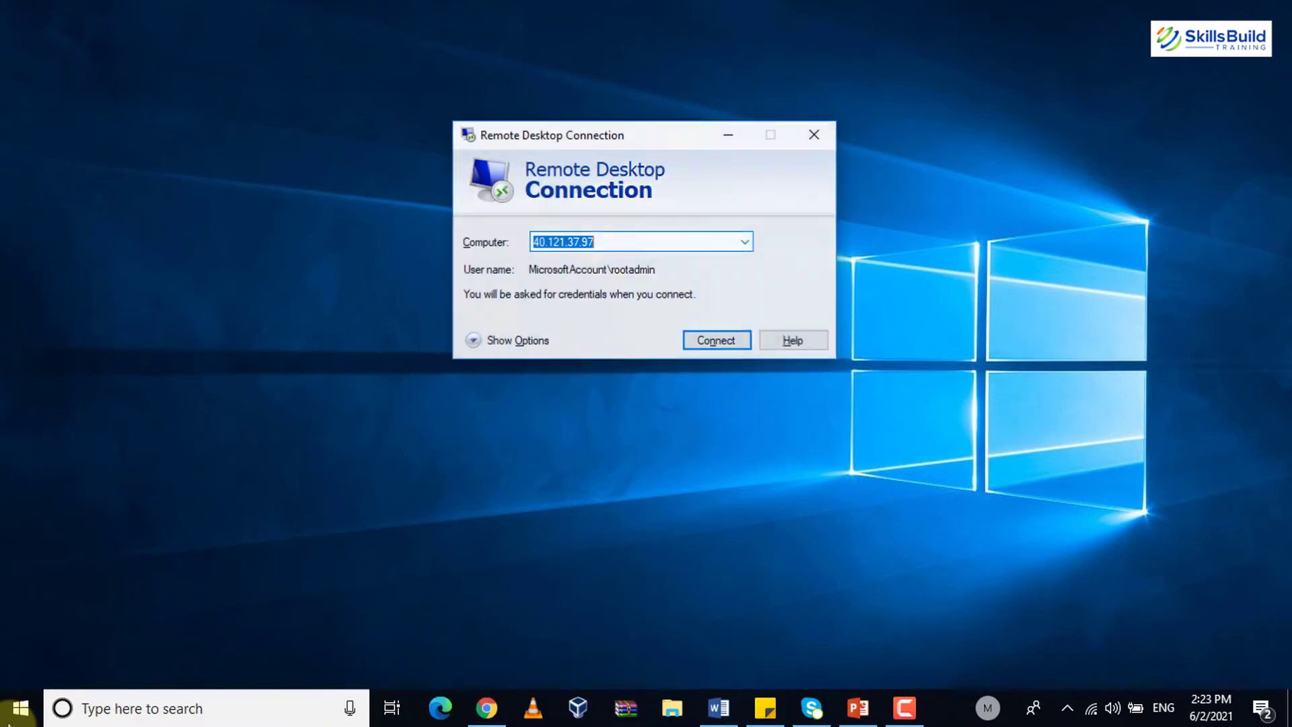
pyautogui.press('BackSpace')
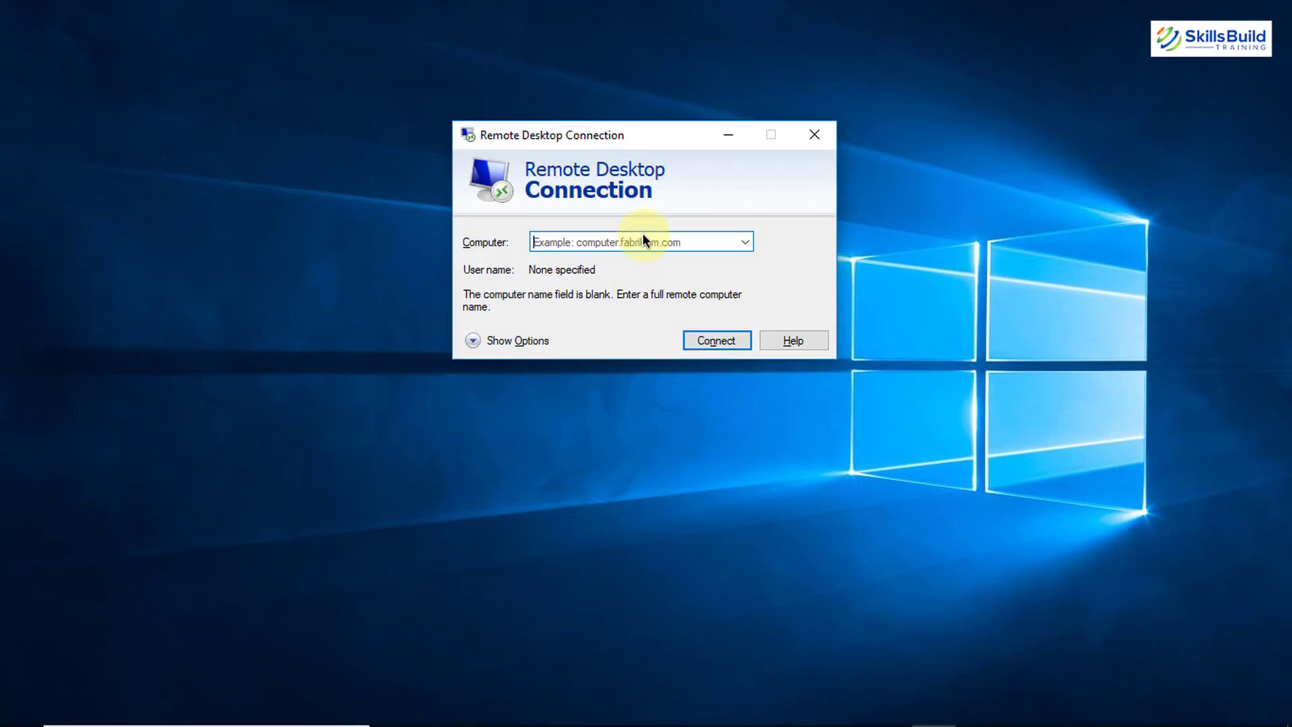
pyautogui.hotkey('ctrl', 'v')
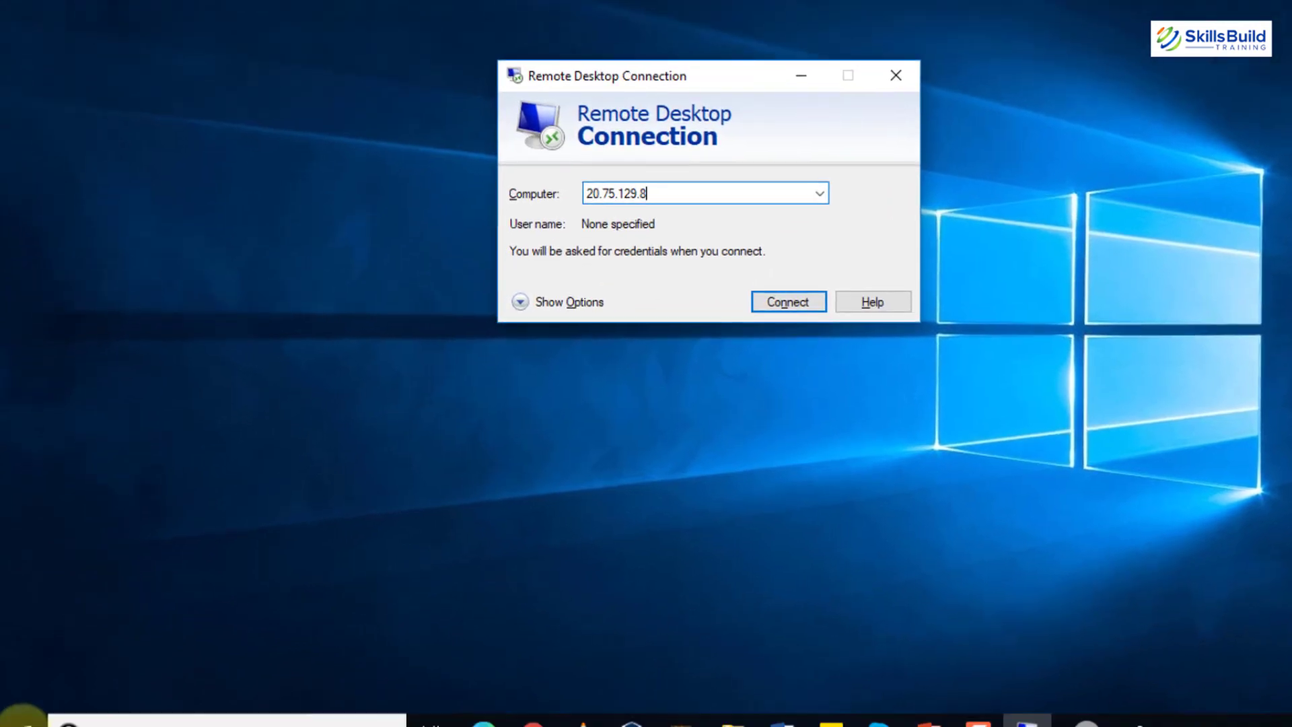
pyautogui.click(23, 725)
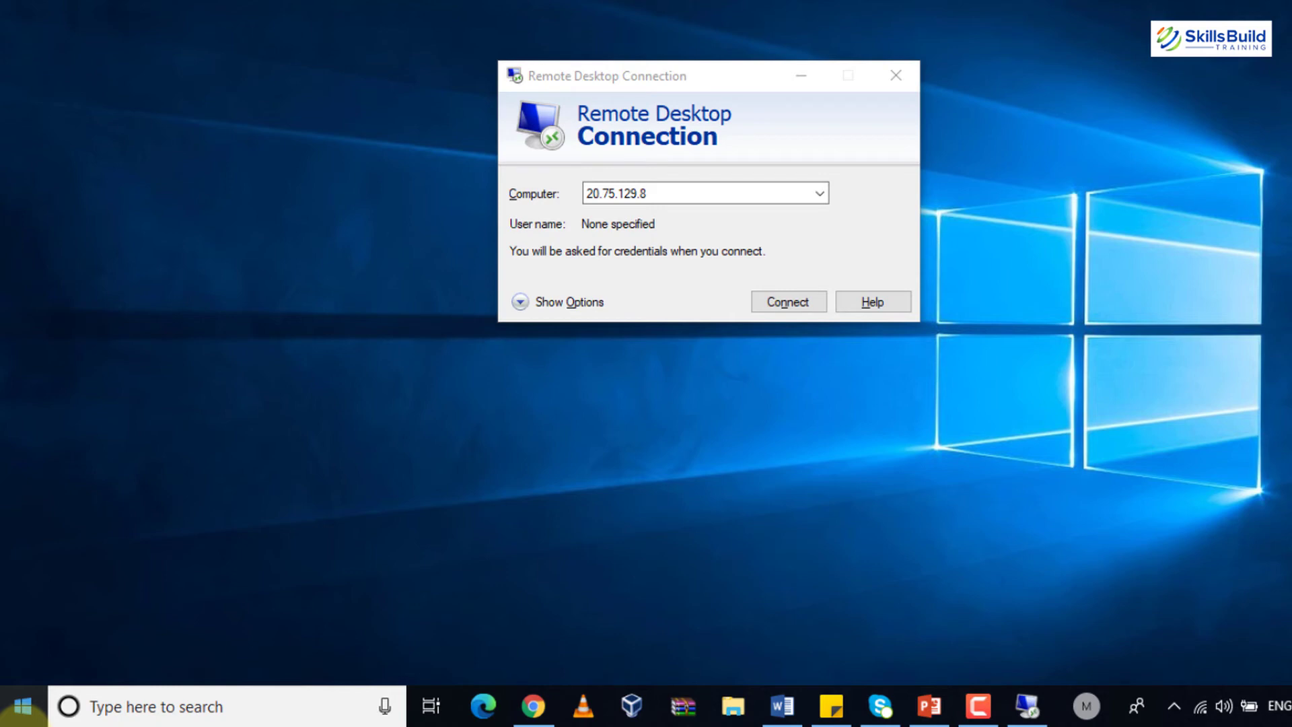
# Confirm in Windows Defender Security Center that the firewall is off on domain, private and public networks
pyautogui.write('windows')
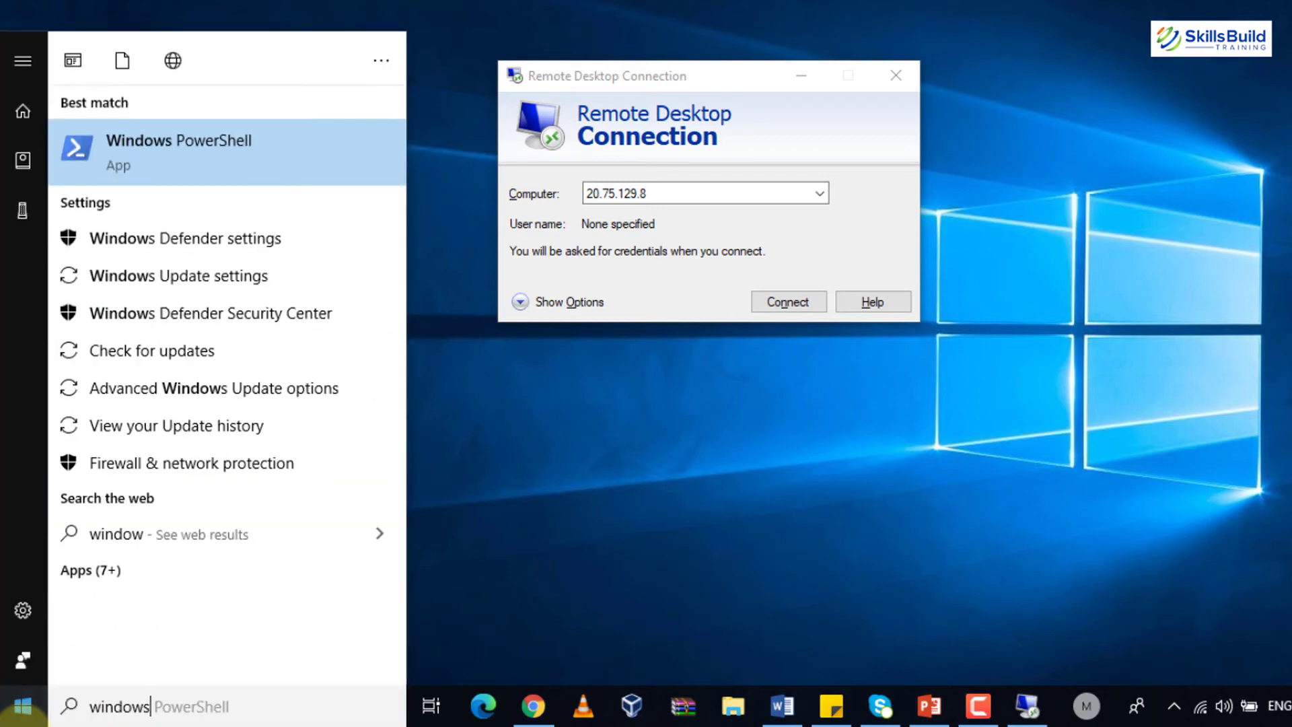
pyautogui.press('Down')
pyautogui.press('Return')
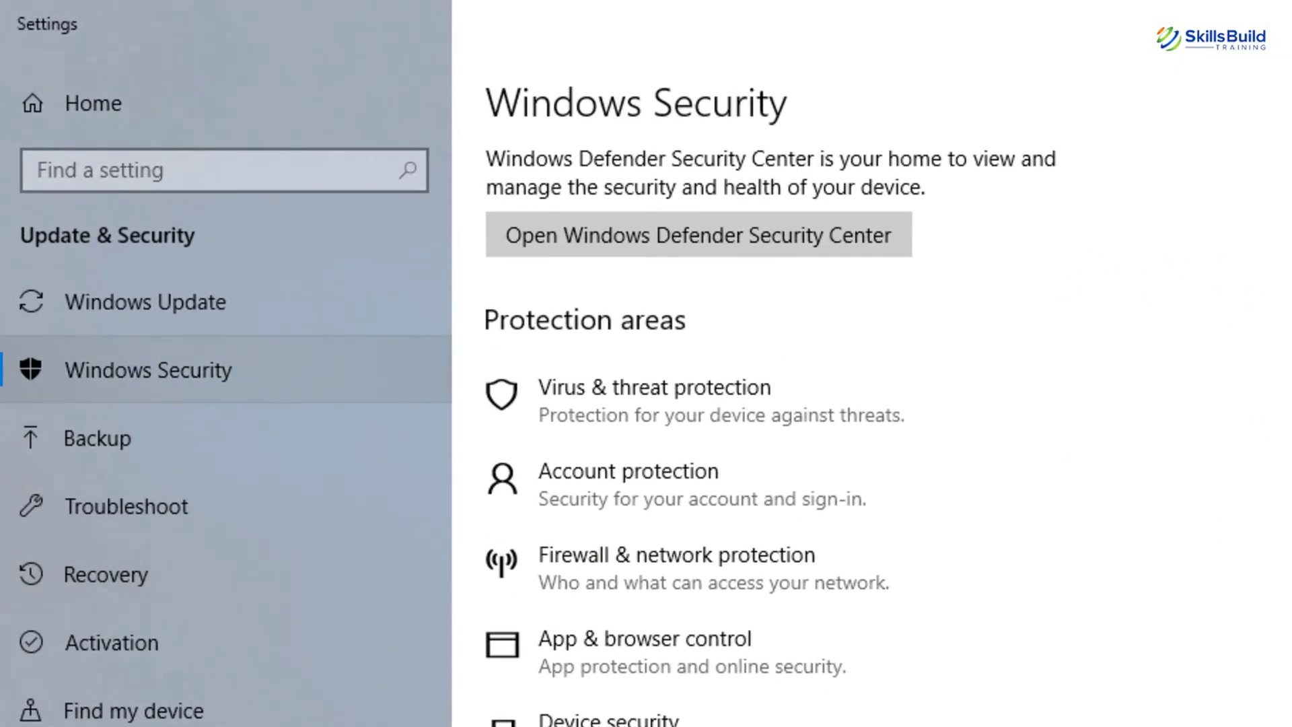
pyautogui.click(742, 543)
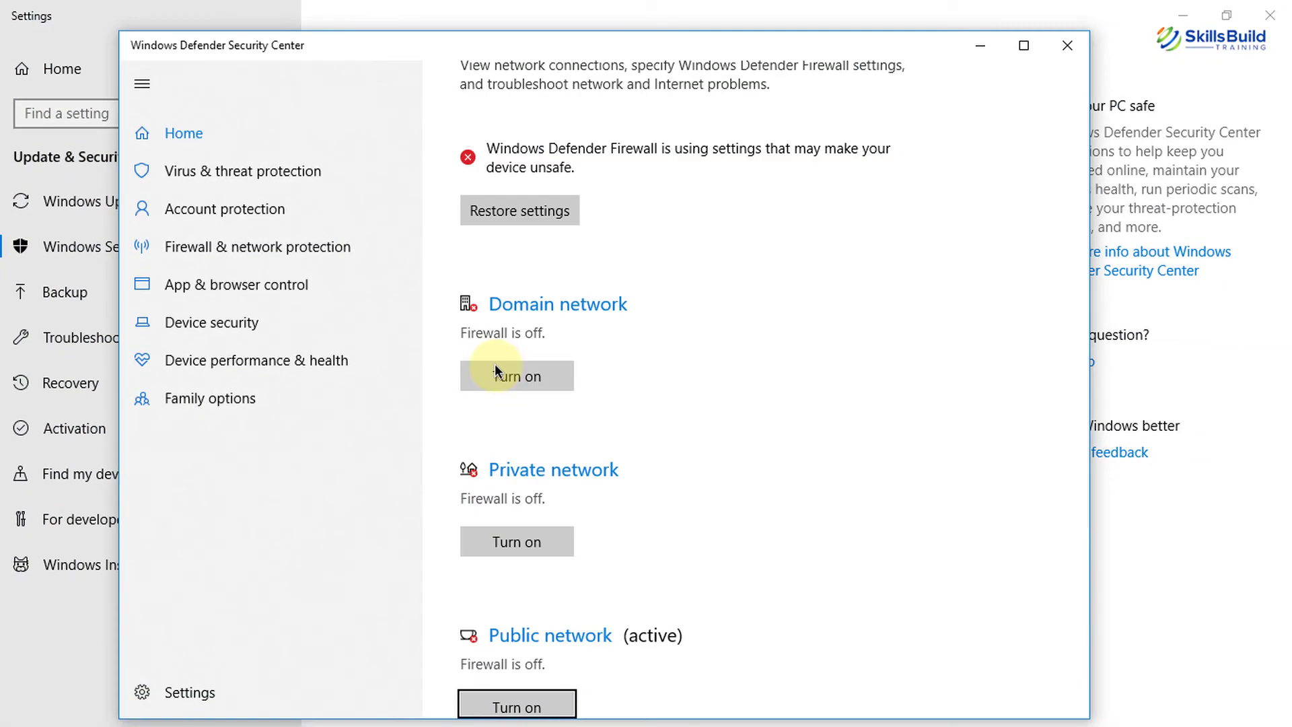
pyautogui.click(1075, 54)
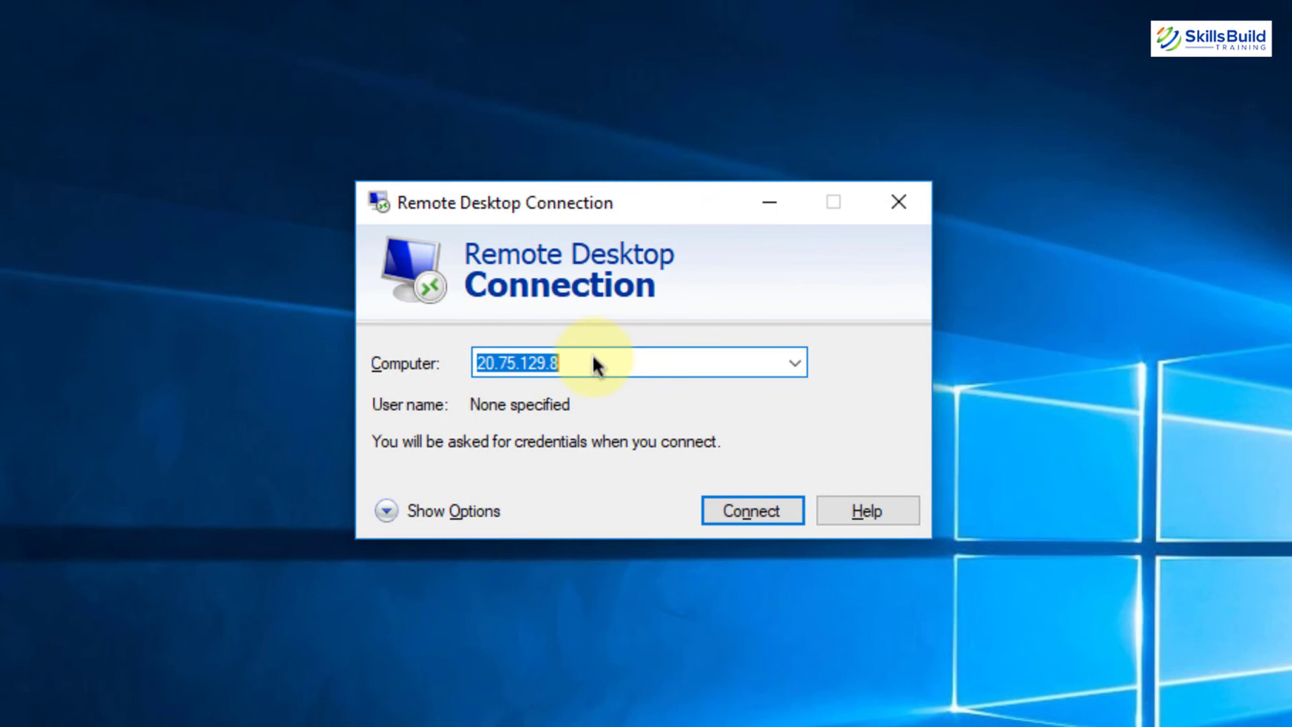
# Start connecting to 20.75.129.8 and choose to sign in with a different account
pyautogui.click(593, 358)
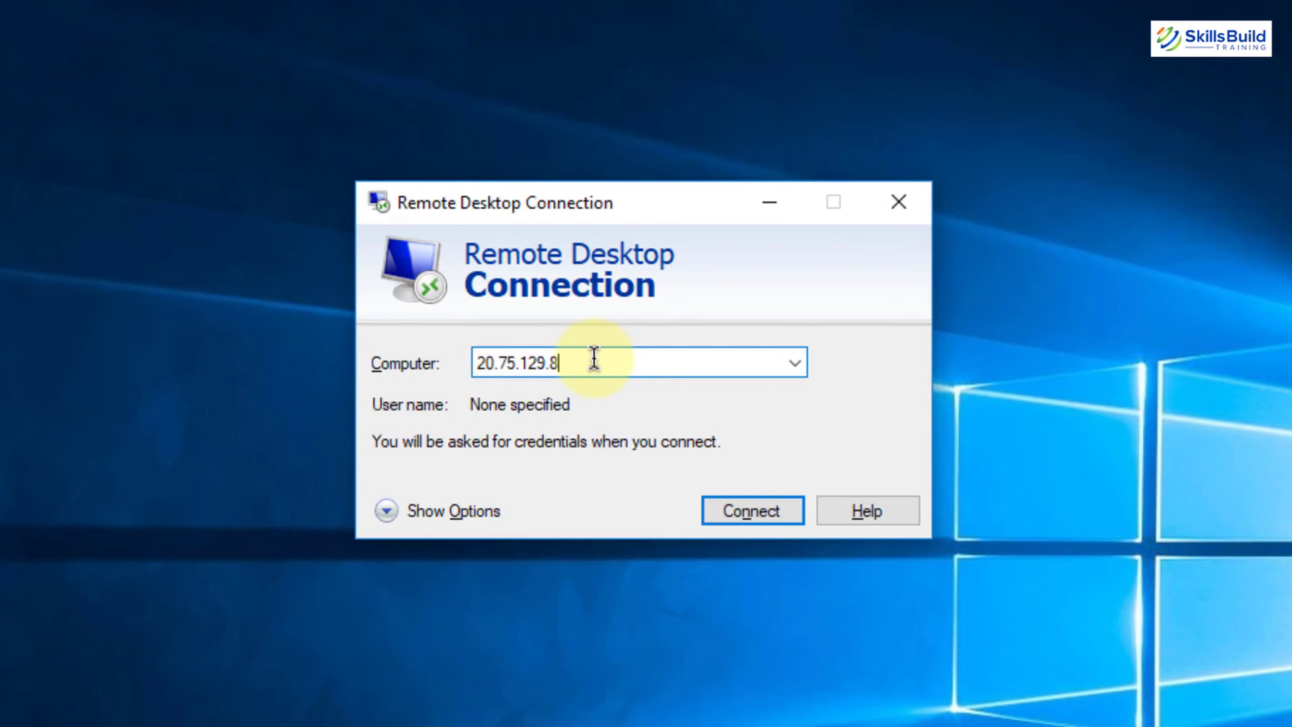
pyautogui.click(741, 513)
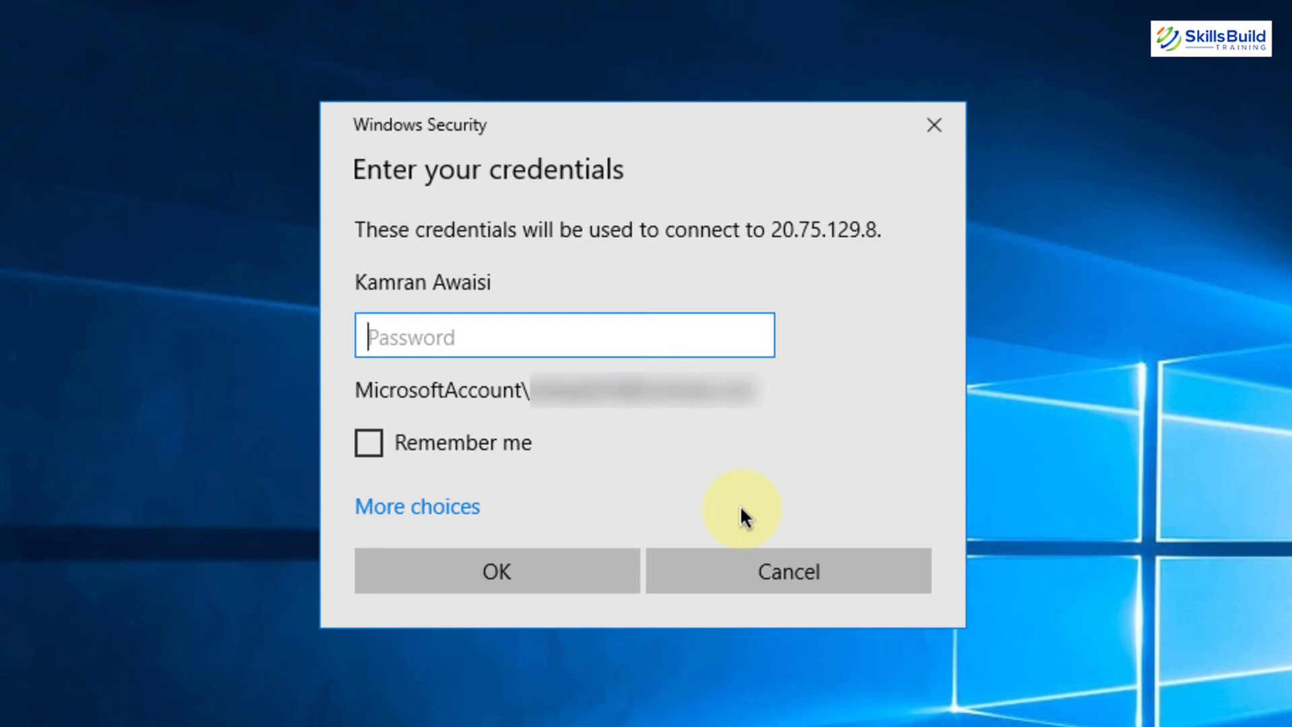
pyautogui.click(460, 518)
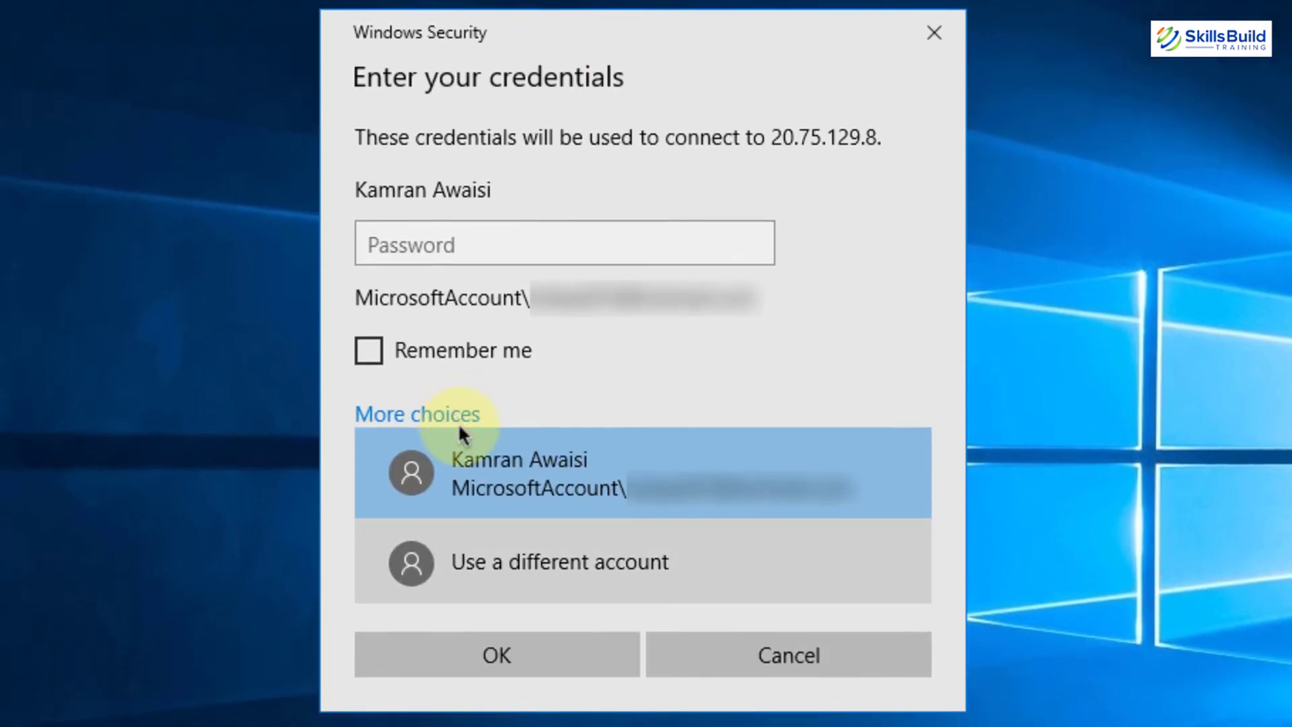
pyautogui.click(521, 572)
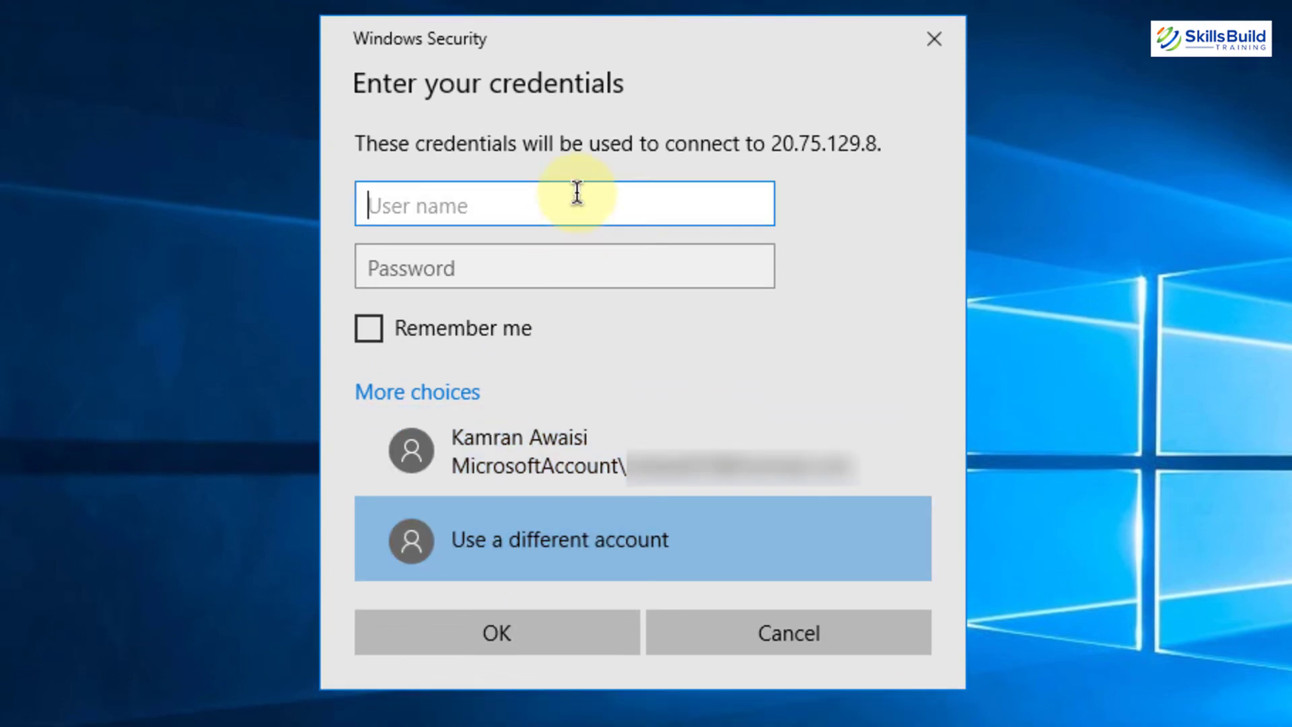
# Enter the administrator user name and password and submit the credentials
pyautogui.write('rootadm')
pyautogui.press('BackSpace')
pyautogui.write('dmin')
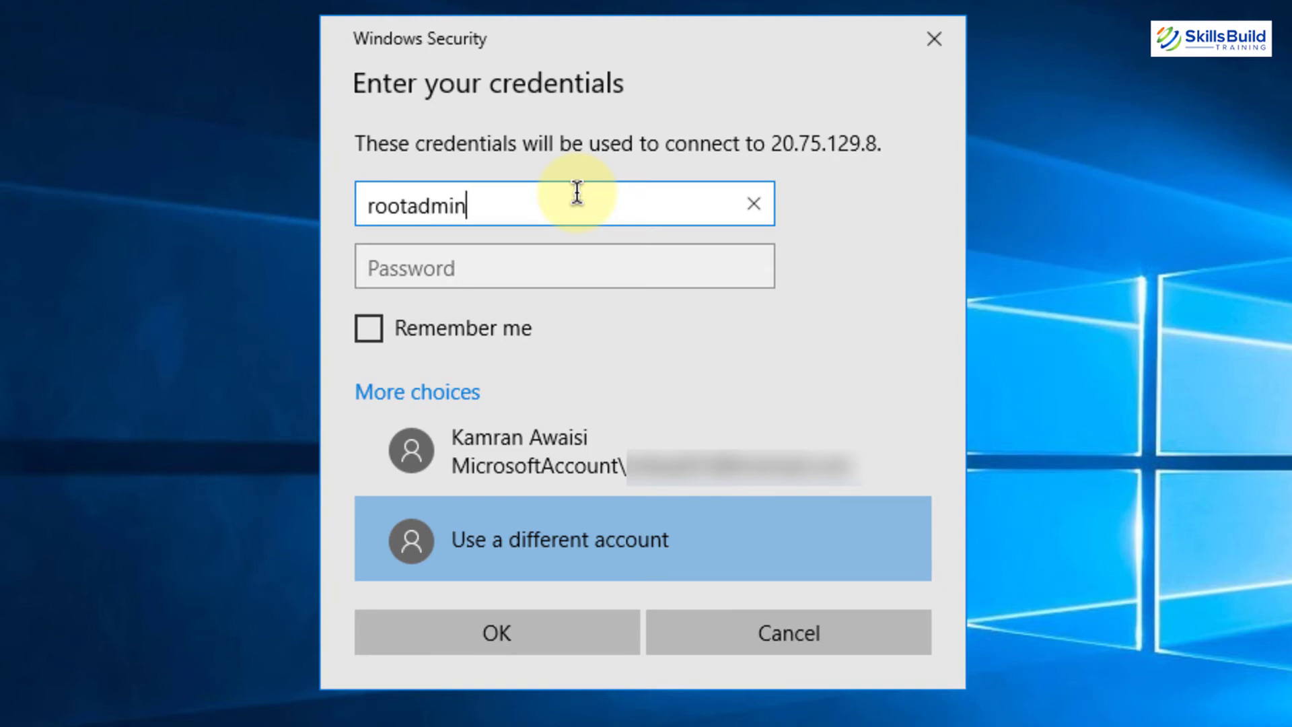
pyautogui.press('Tab')
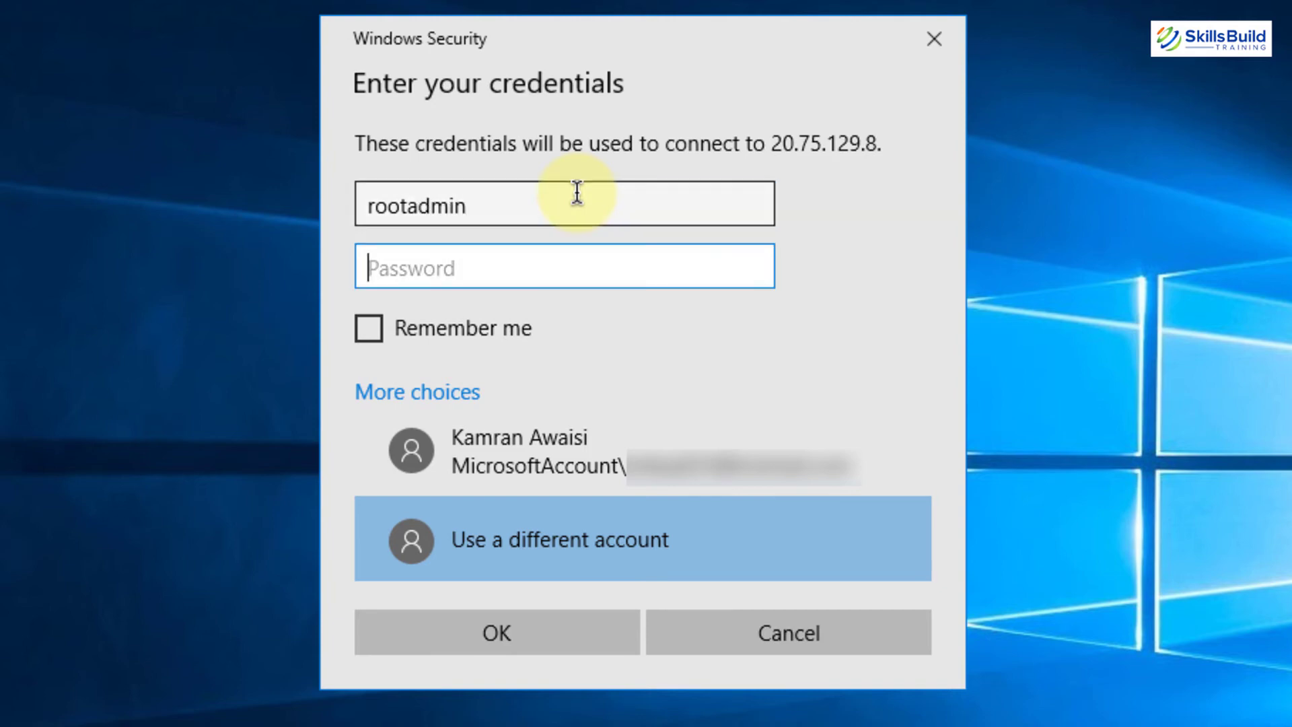
pyautogui.write('••••••••')
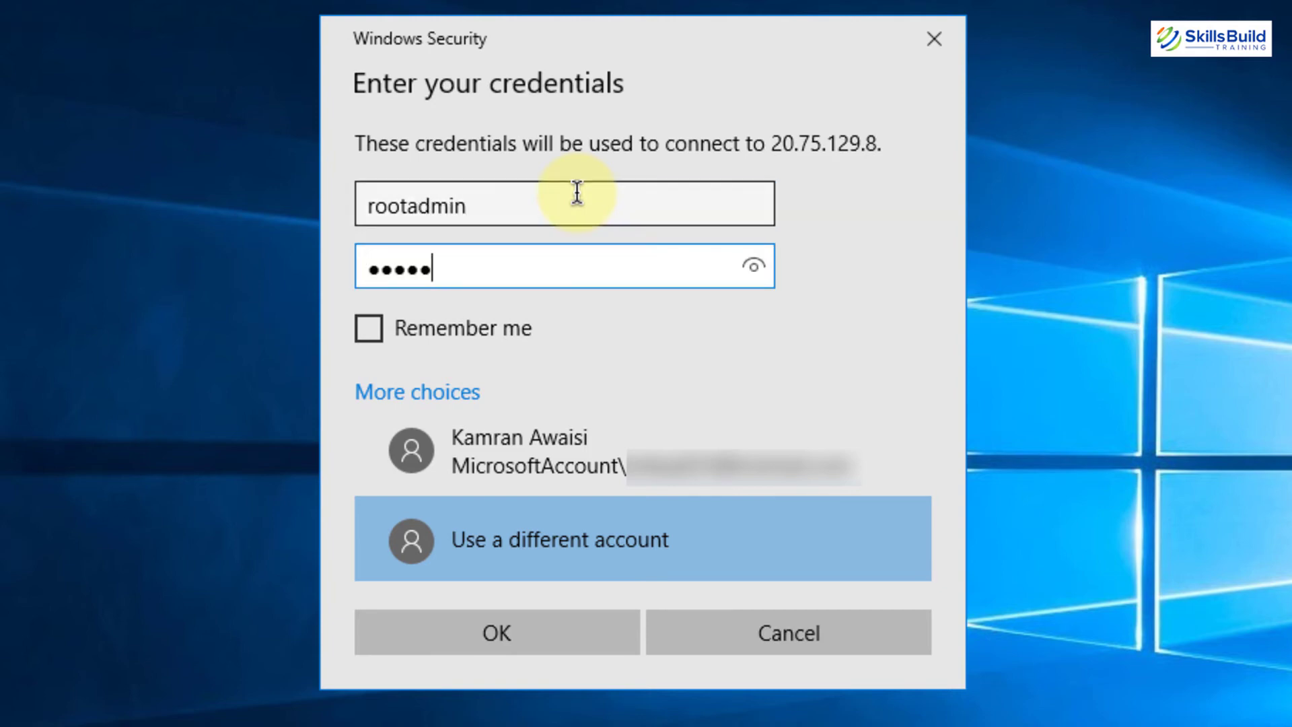
pyautogui.write('•••••••')
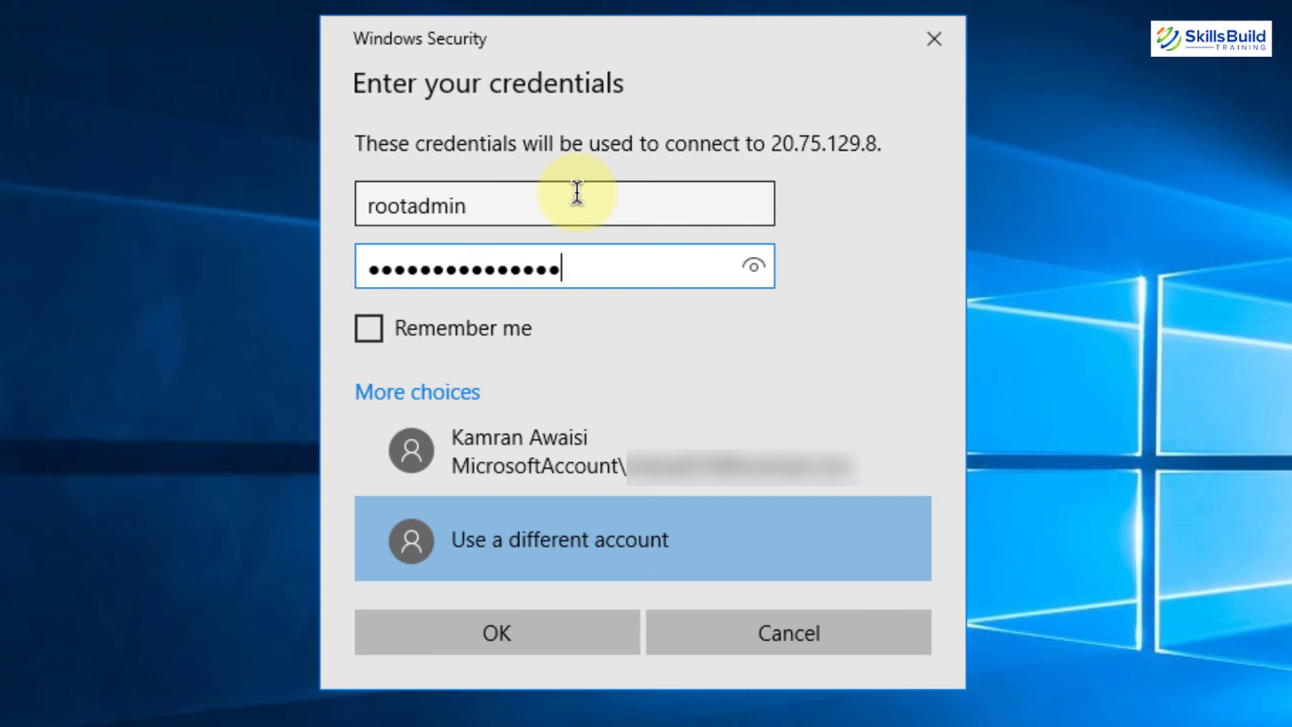
pyautogui.click(518, 643)
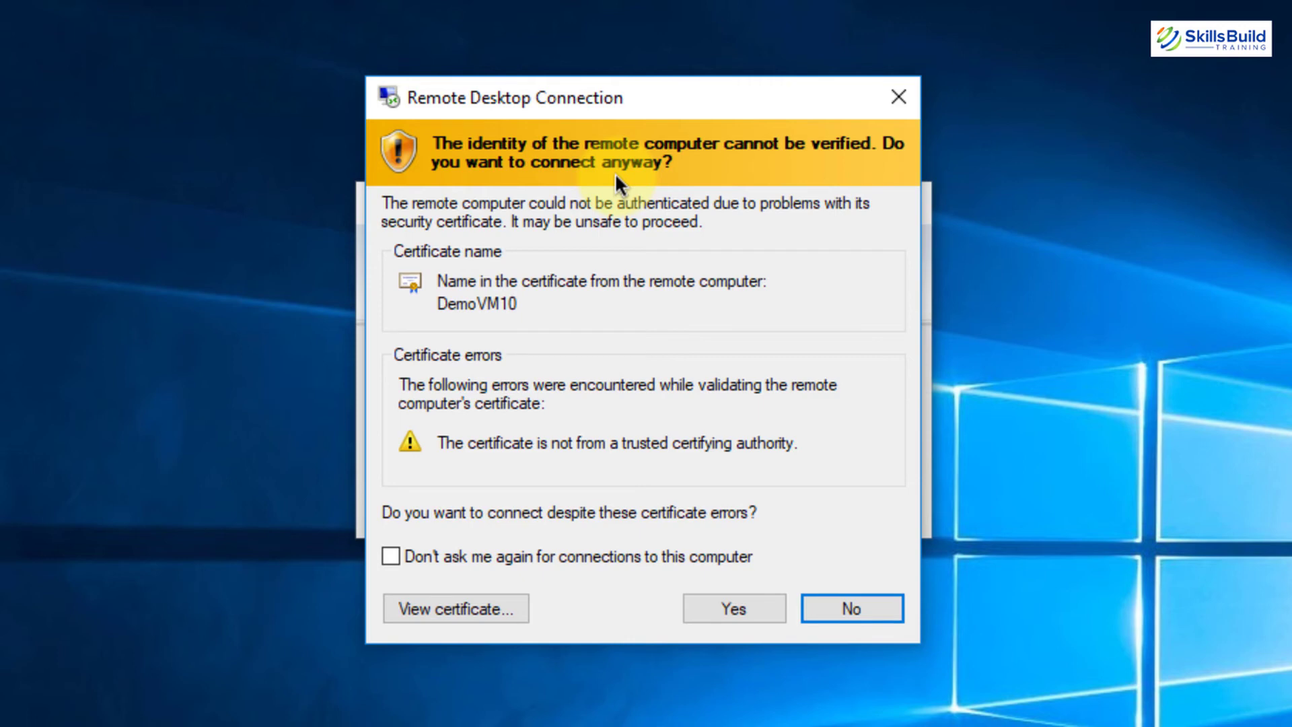
# Accept the DemoVM10 certificate warning and open Server Manager on the Windows Server 2012 R2 desktop
pyautogui.click(717, 606)
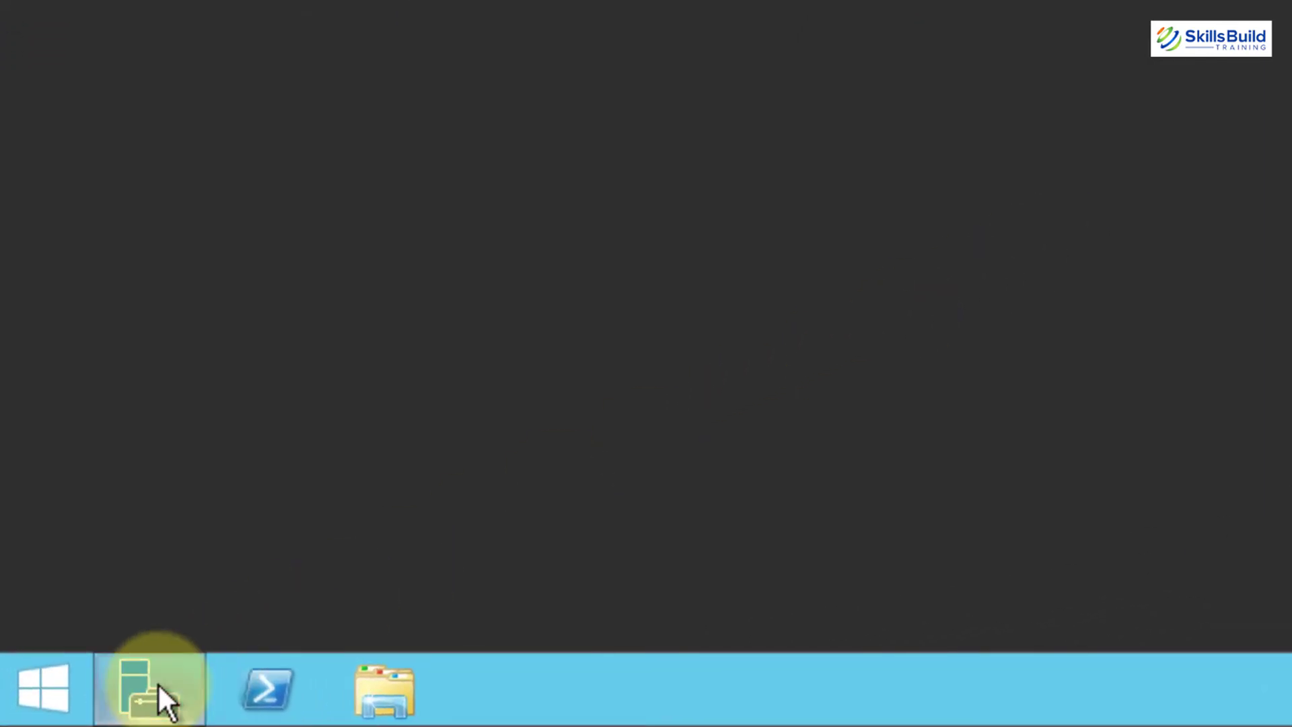
pyautogui.click(158, 682)
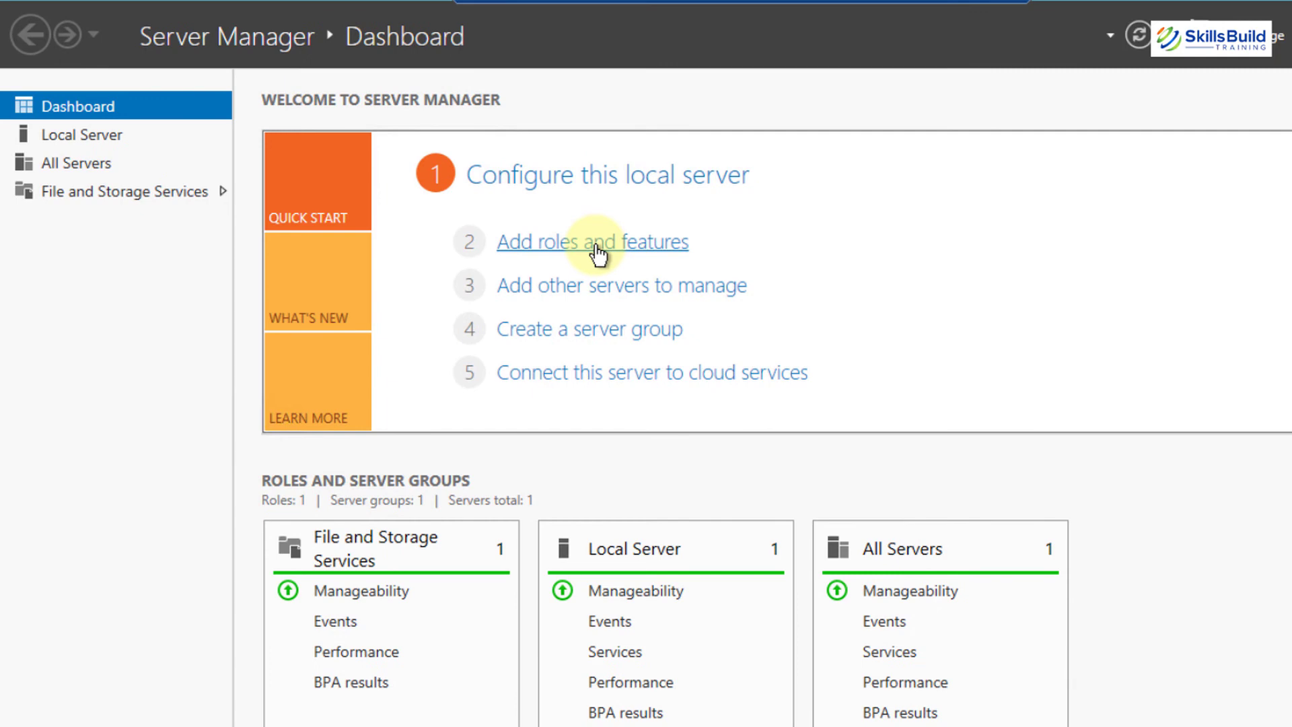
# Run Add Roles and Features as a role-based install on DemoVM10 and tick Web Server (IIS)
pyautogui.click(597, 247)
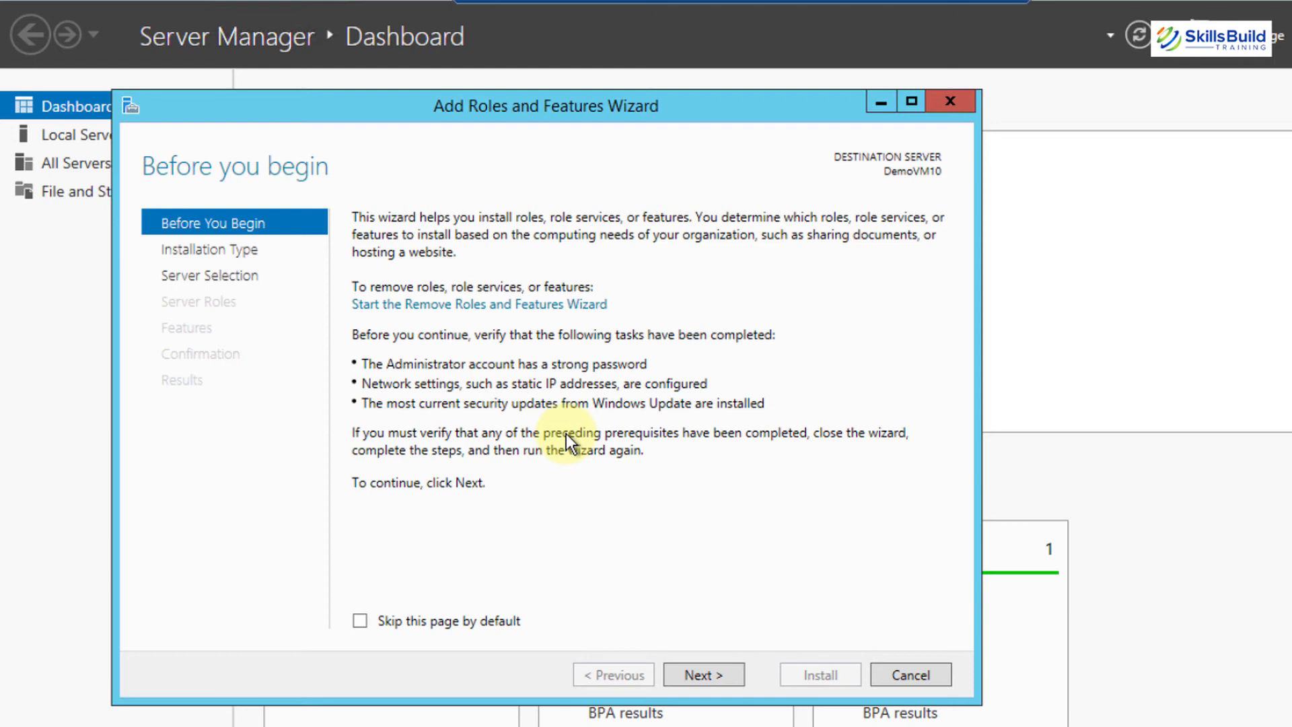
pyautogui.click(730, 673)
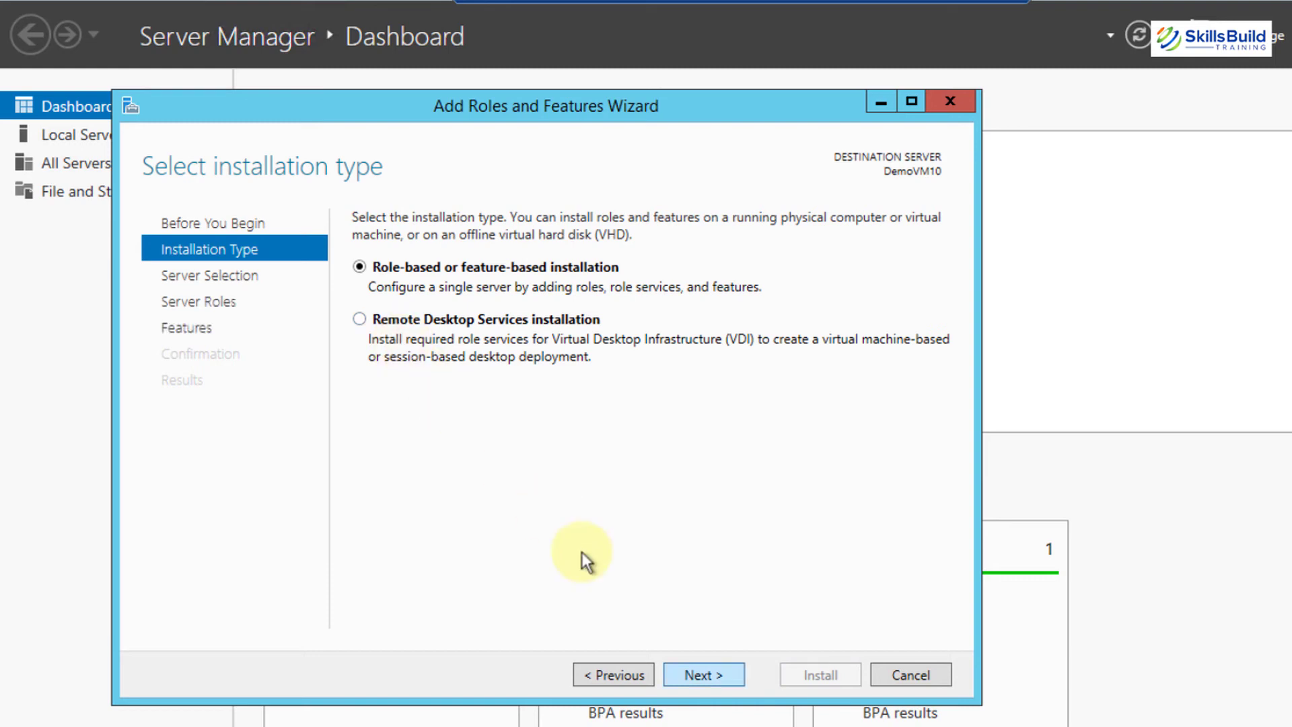
pyautogui.click(689, 675)
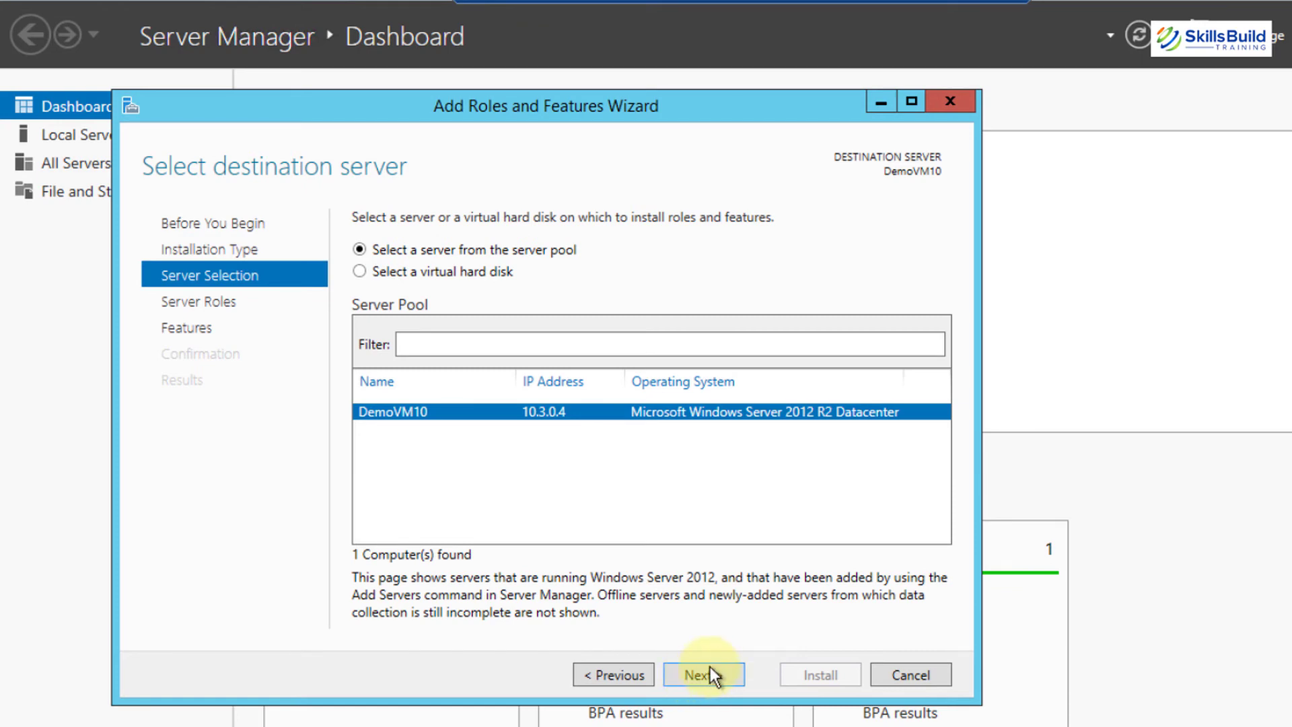
pyautogui.click(710, 669)
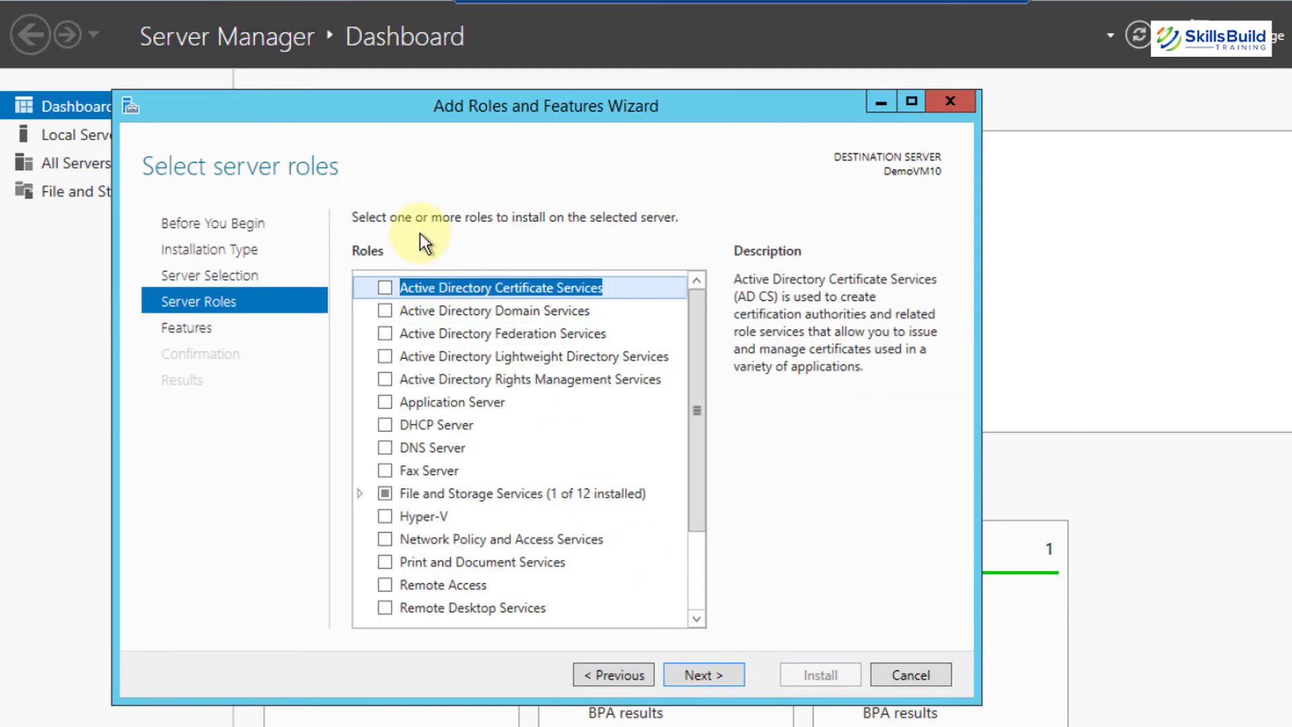
pyautogui.scroll(-1, 515, 353)
pyautogui.scroll(-1, 514, 353)
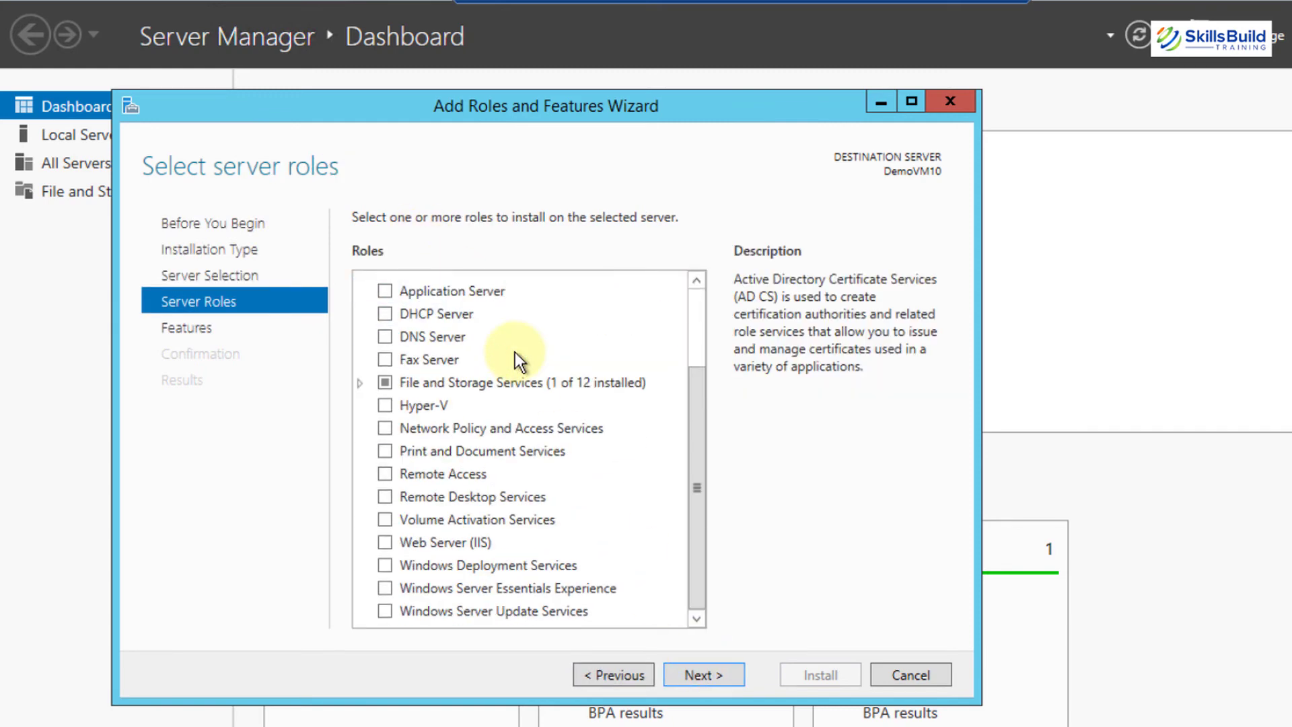
pyautogui.click(385, 542)
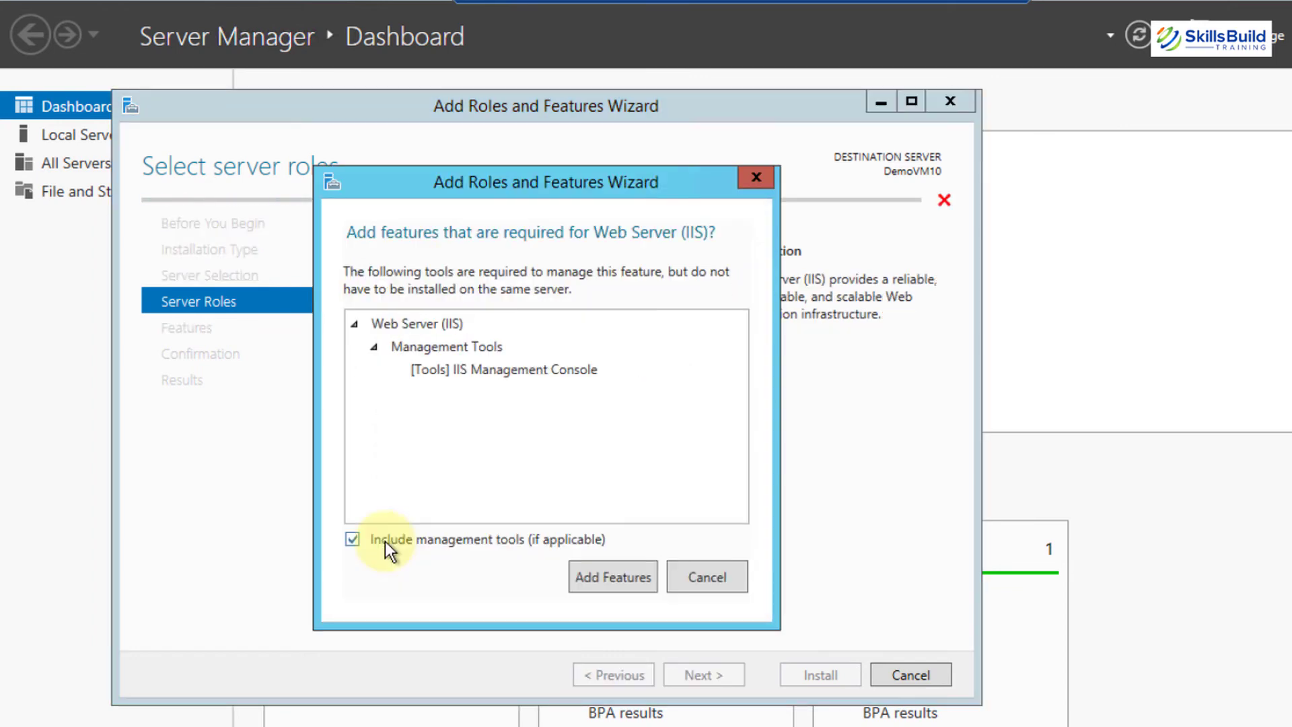
# Add the IIS management tools, keep default role services, and install Web Server (IIS) successfully
pyautogui.click(619, 575)
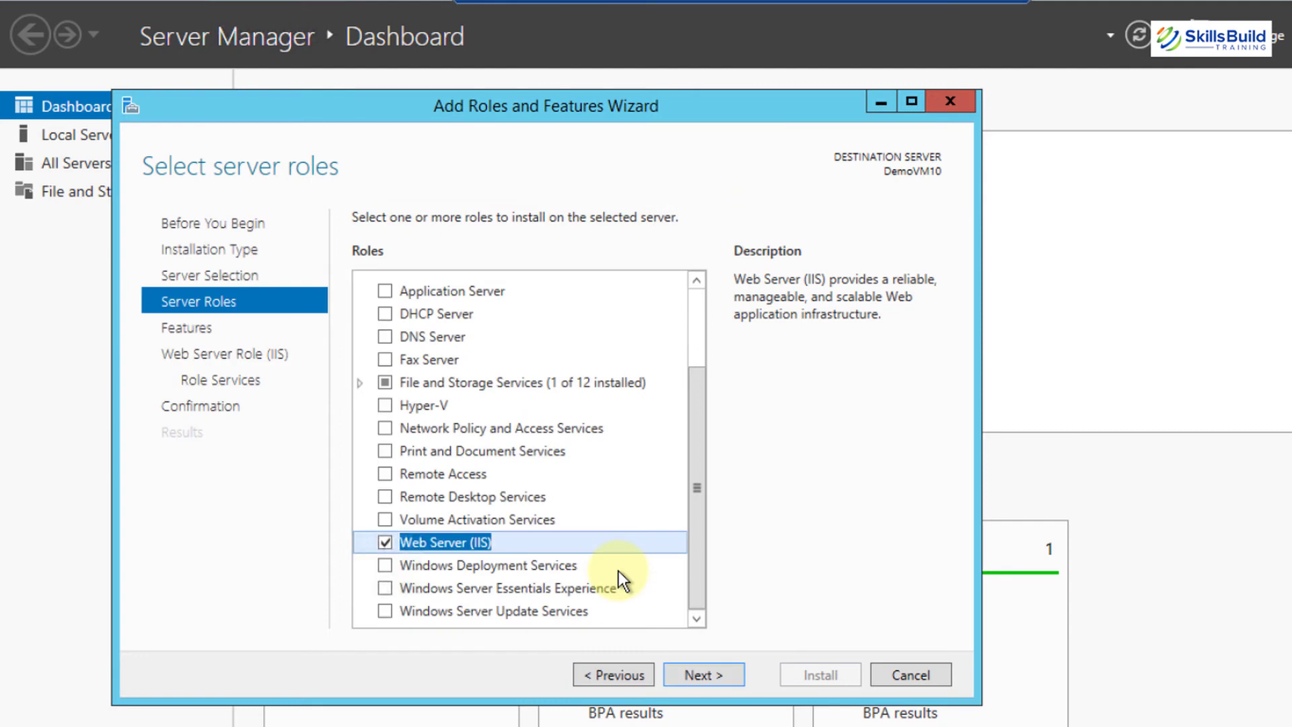
pyautogui.click(703, 674)
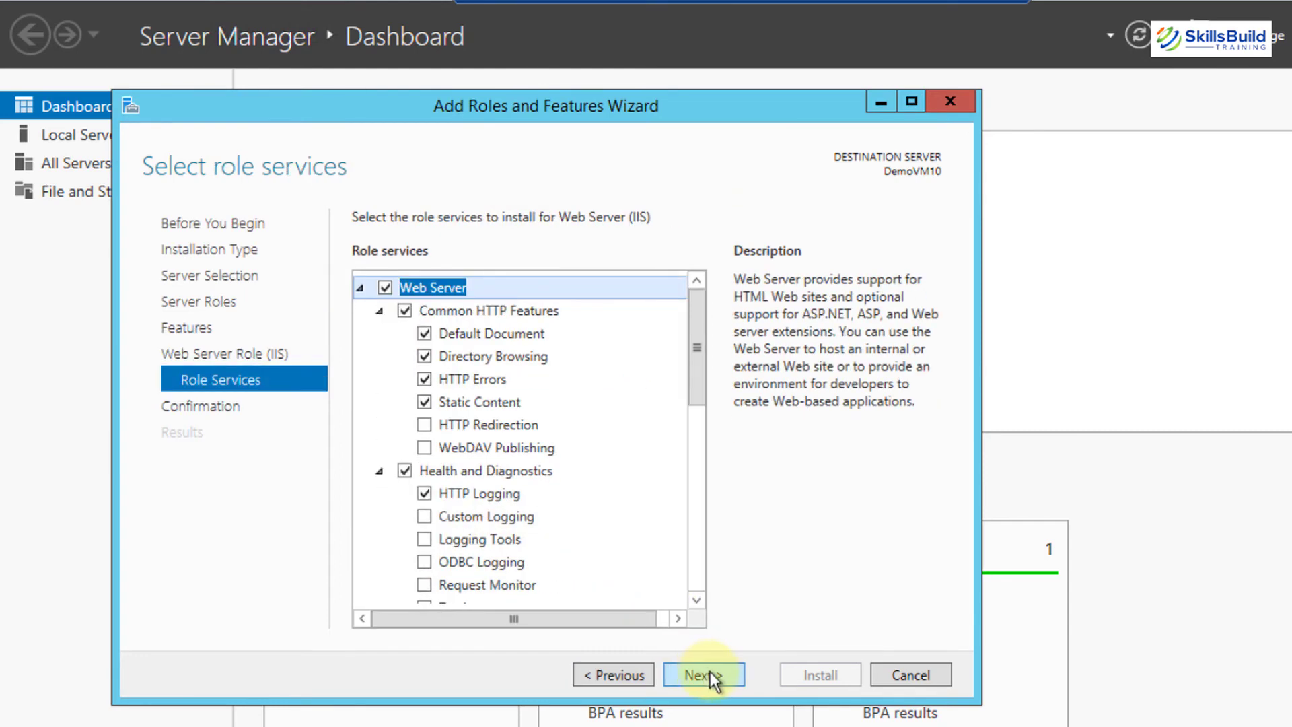
pyautogui.click(712, 673)
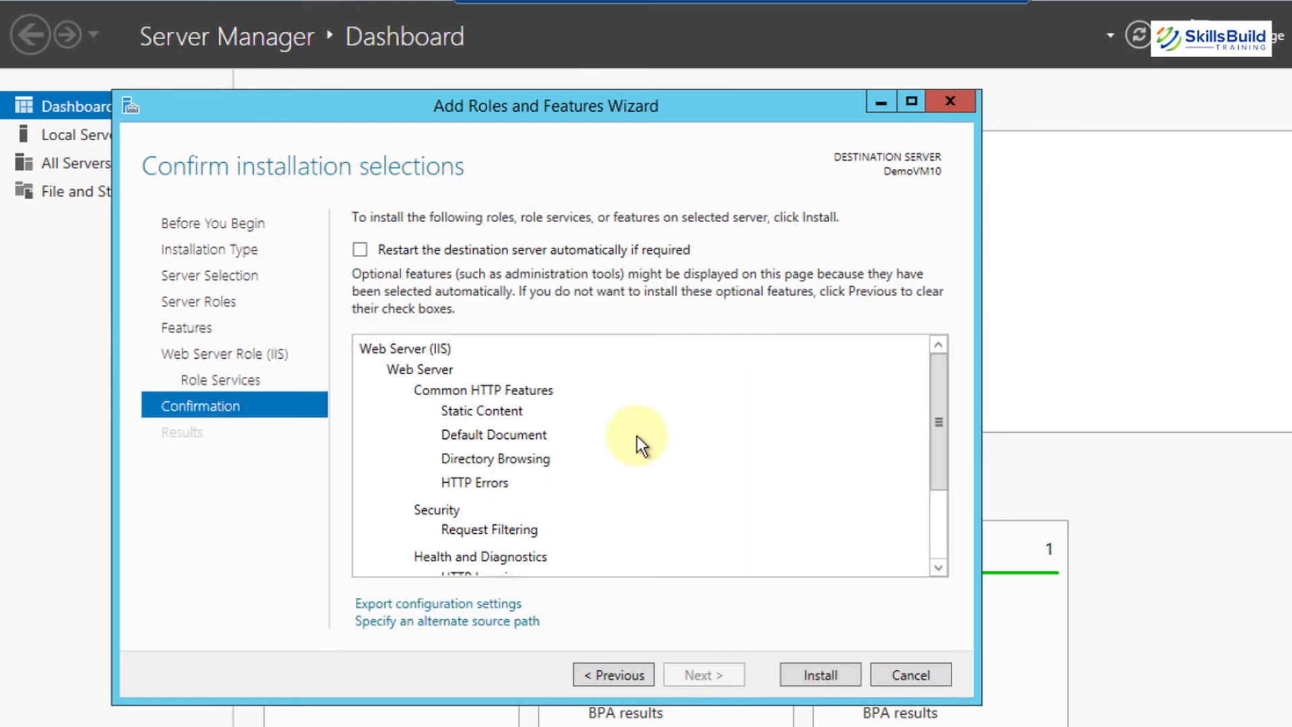
pyautogui.scroll(-2, 638, 444)
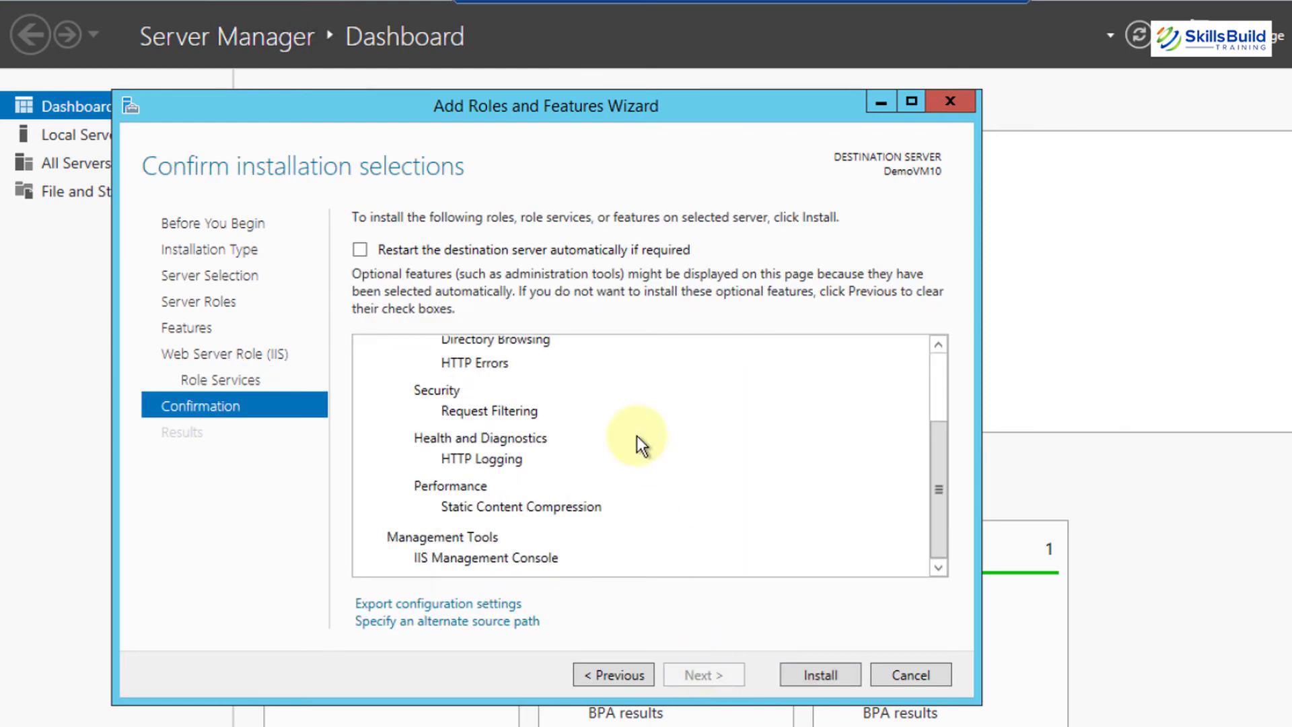
pyautogui.click(825, 673)
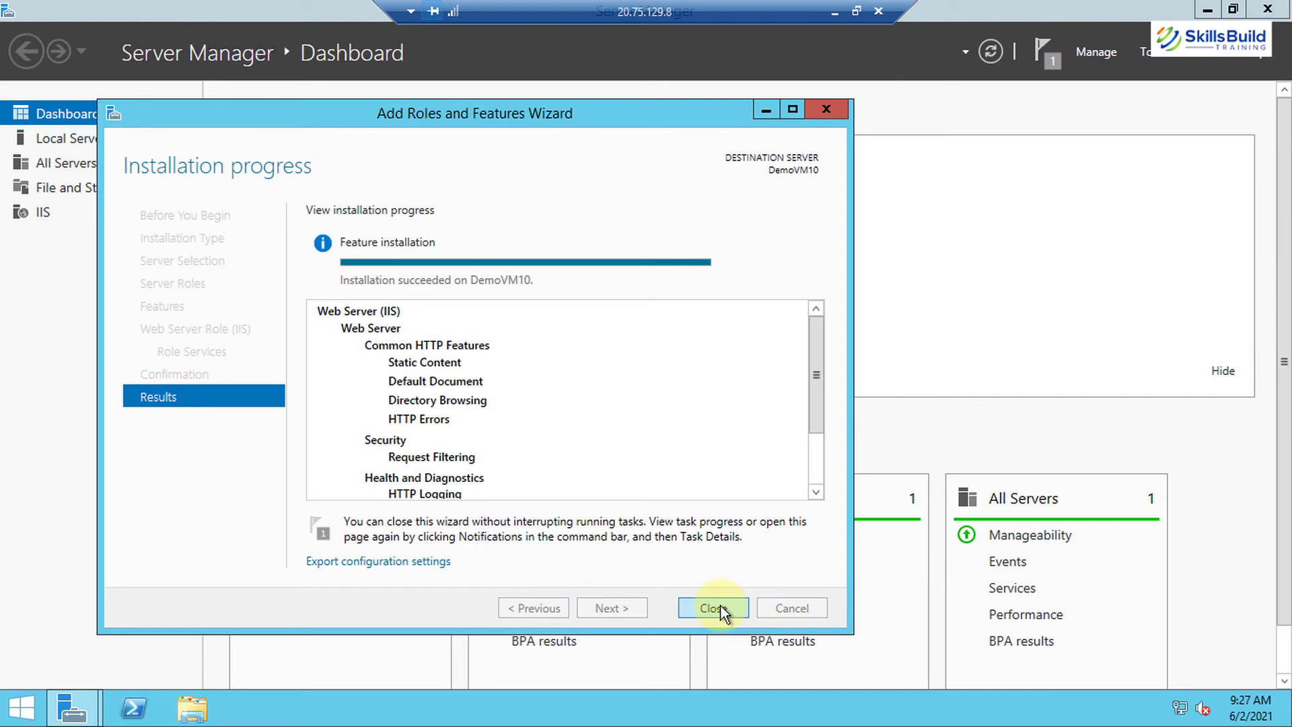
pyautogui.click(714, 608)
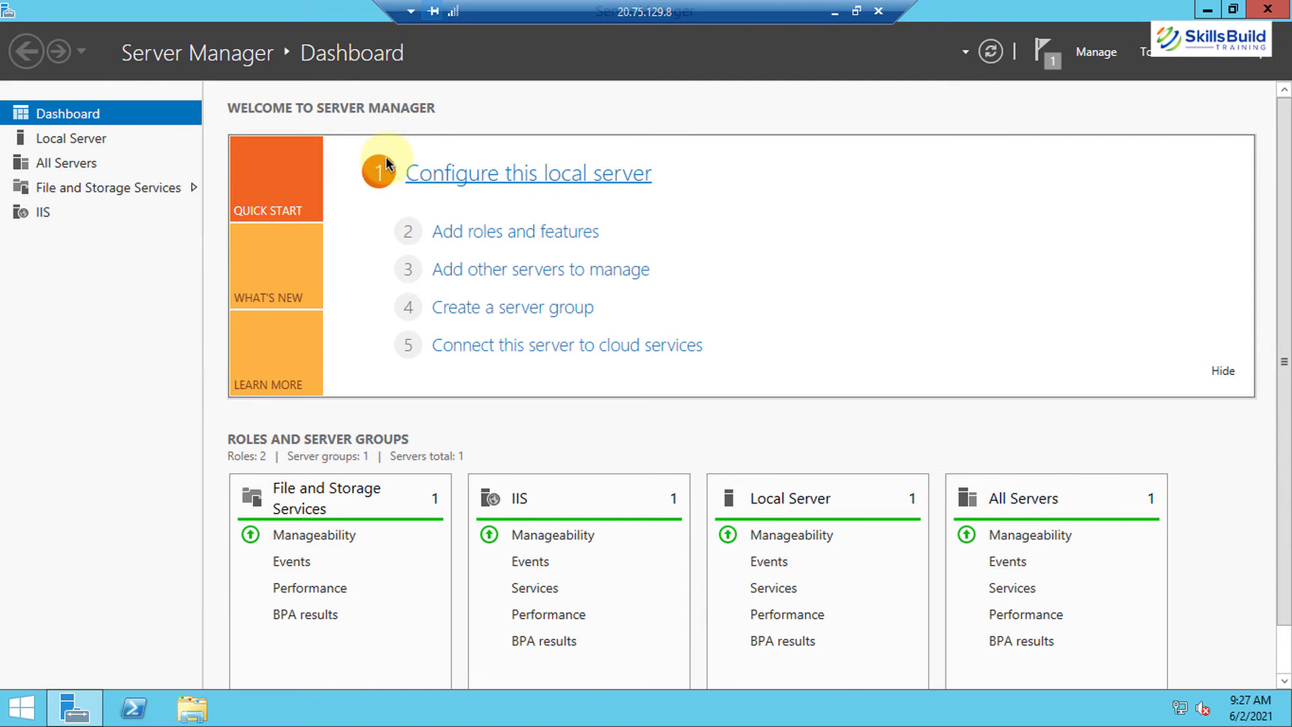
# Check This PC showing C: with 116 GB free of 126 GB, then launch Internet Explorer
pyautogui.click(1212, 8)
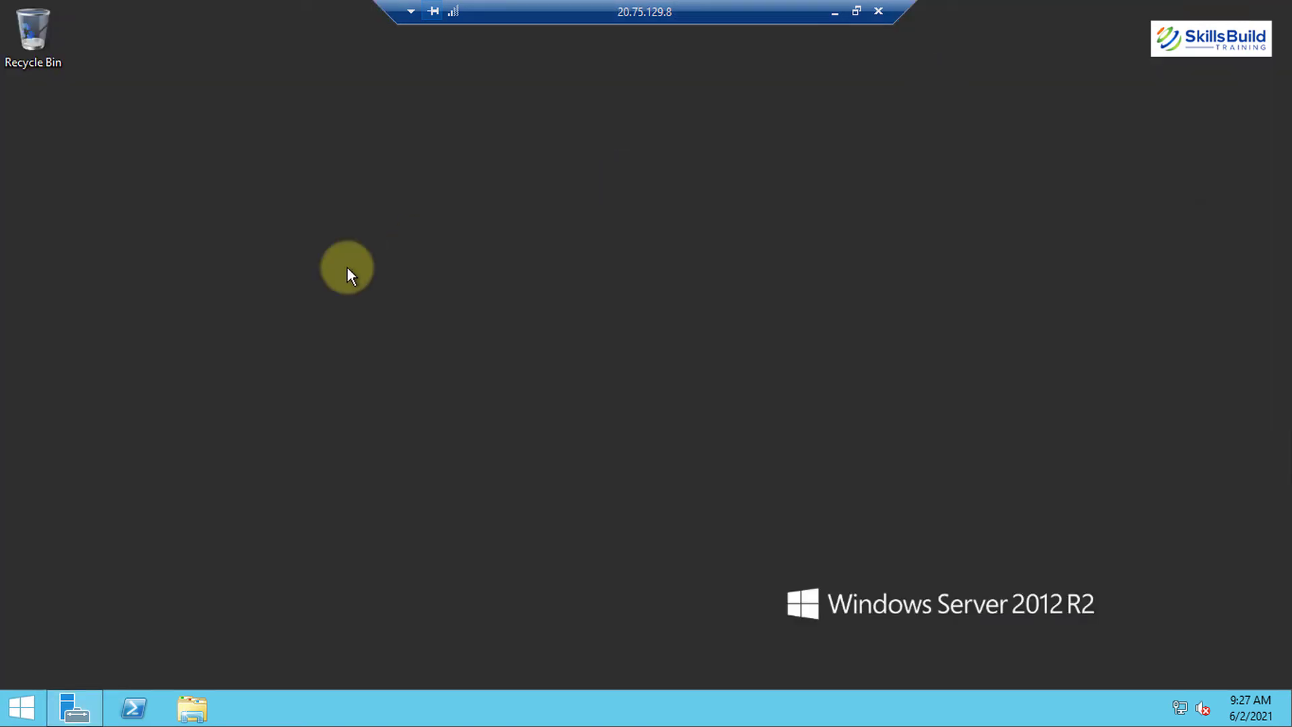
pyautogui.press('super')
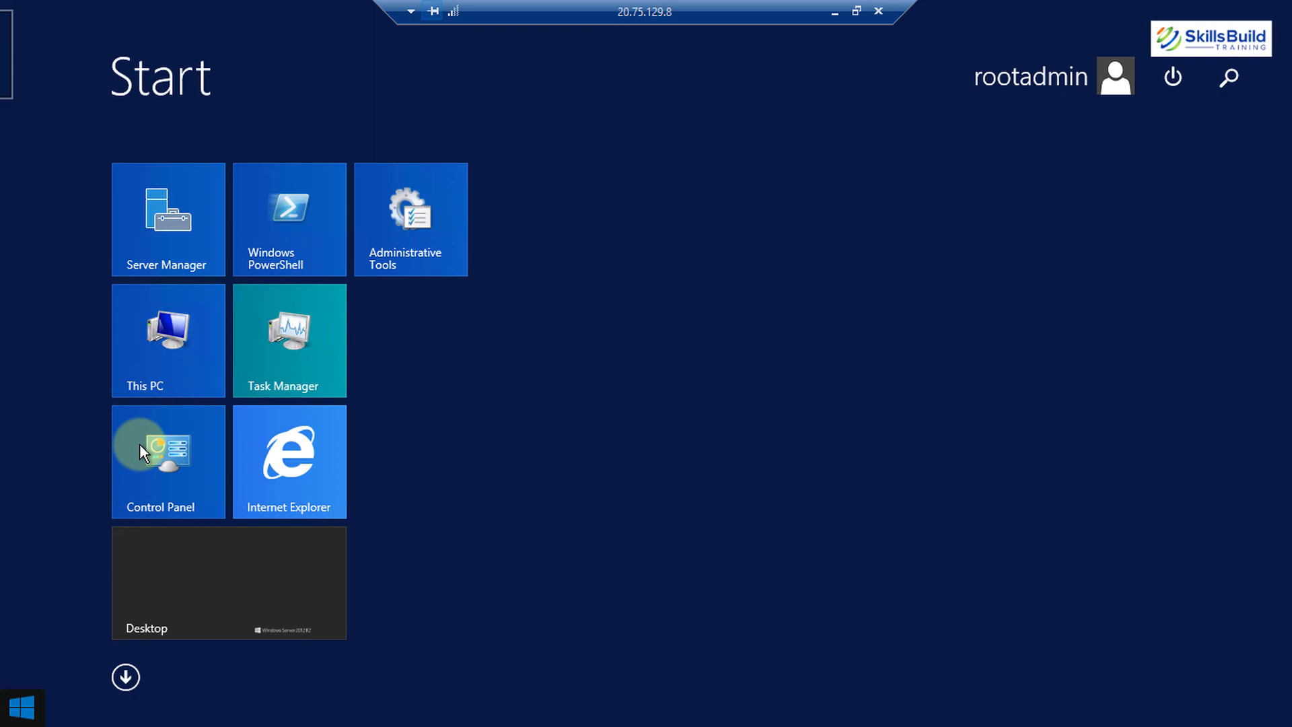
pyautogui.press('super')
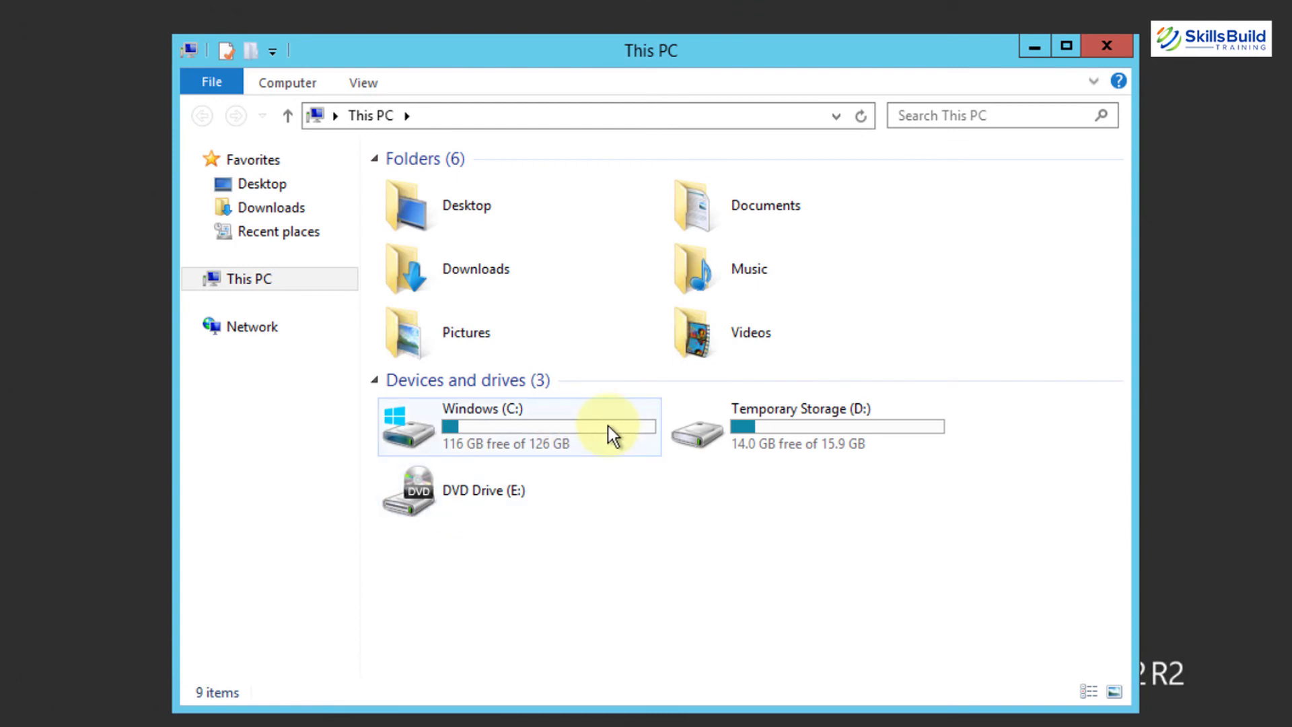
pyautogui.moveTo(608, 426)
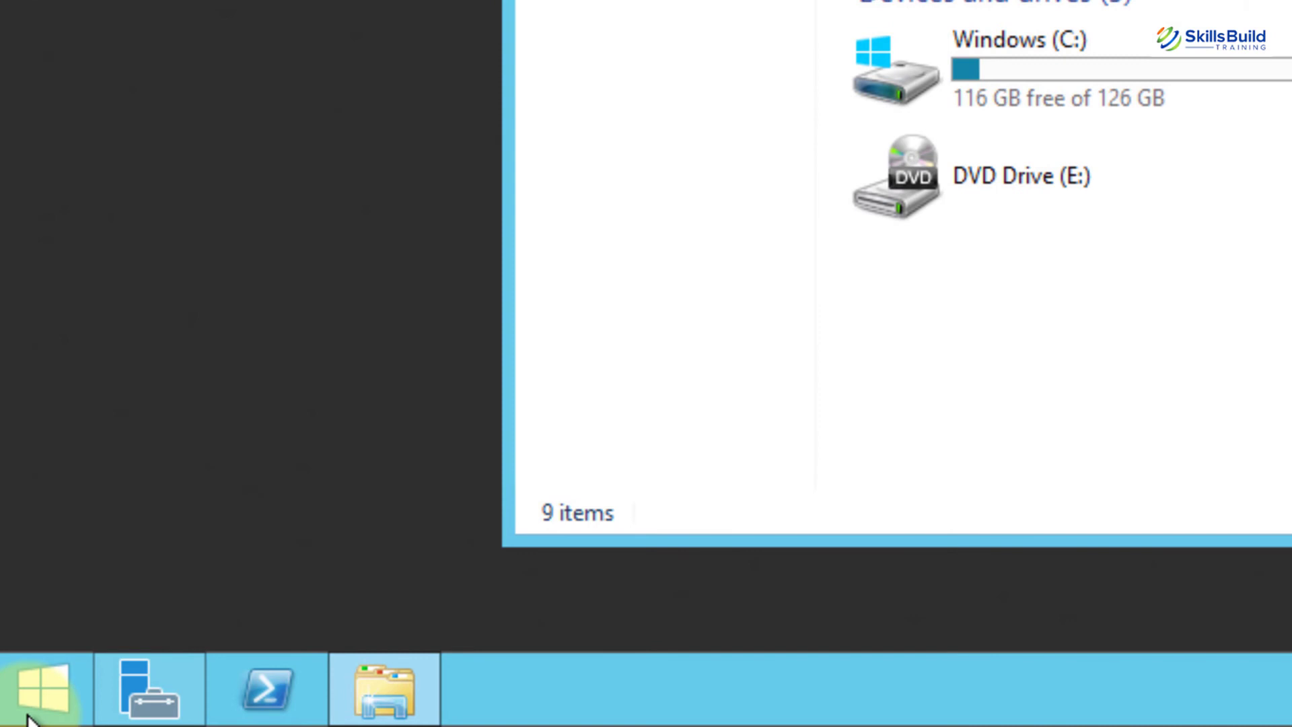
pyautogui.click(31, 718)
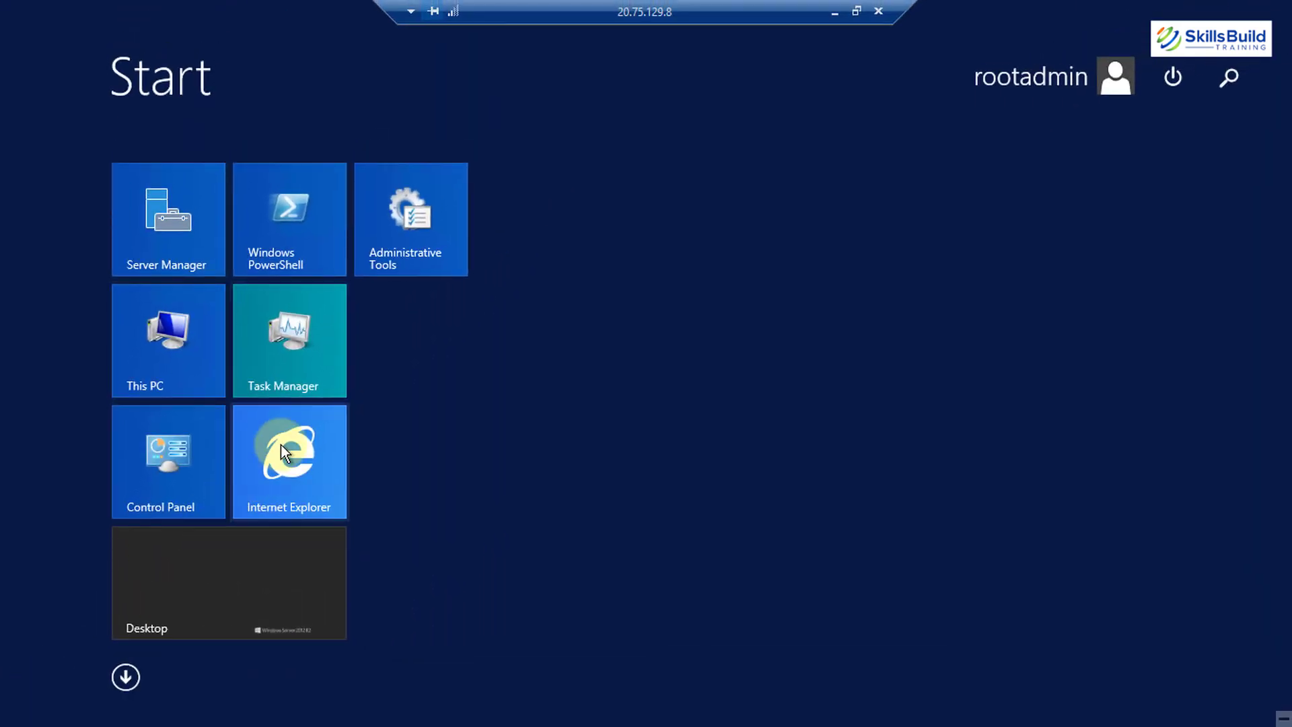
pyautogui.click(280, 444)
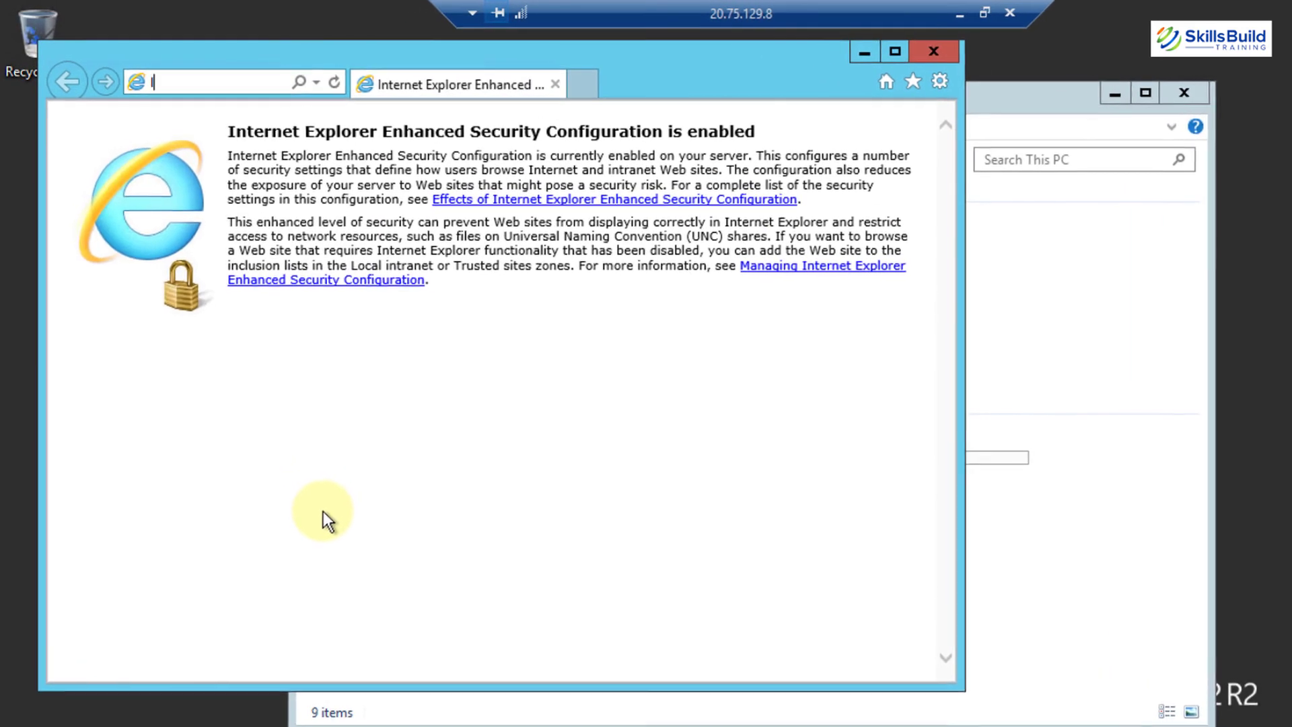
pyautogui.write('loca')
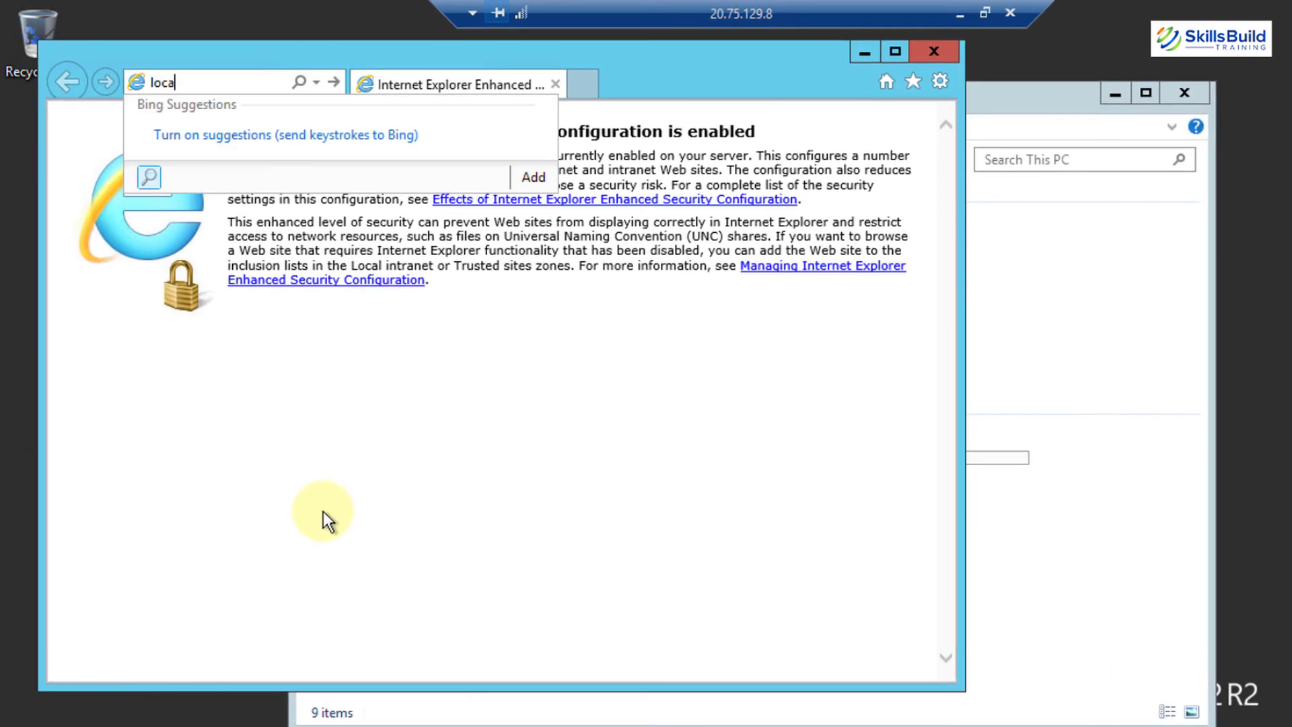
pyautogui.write('lhost')
pyautogui.press('Return')
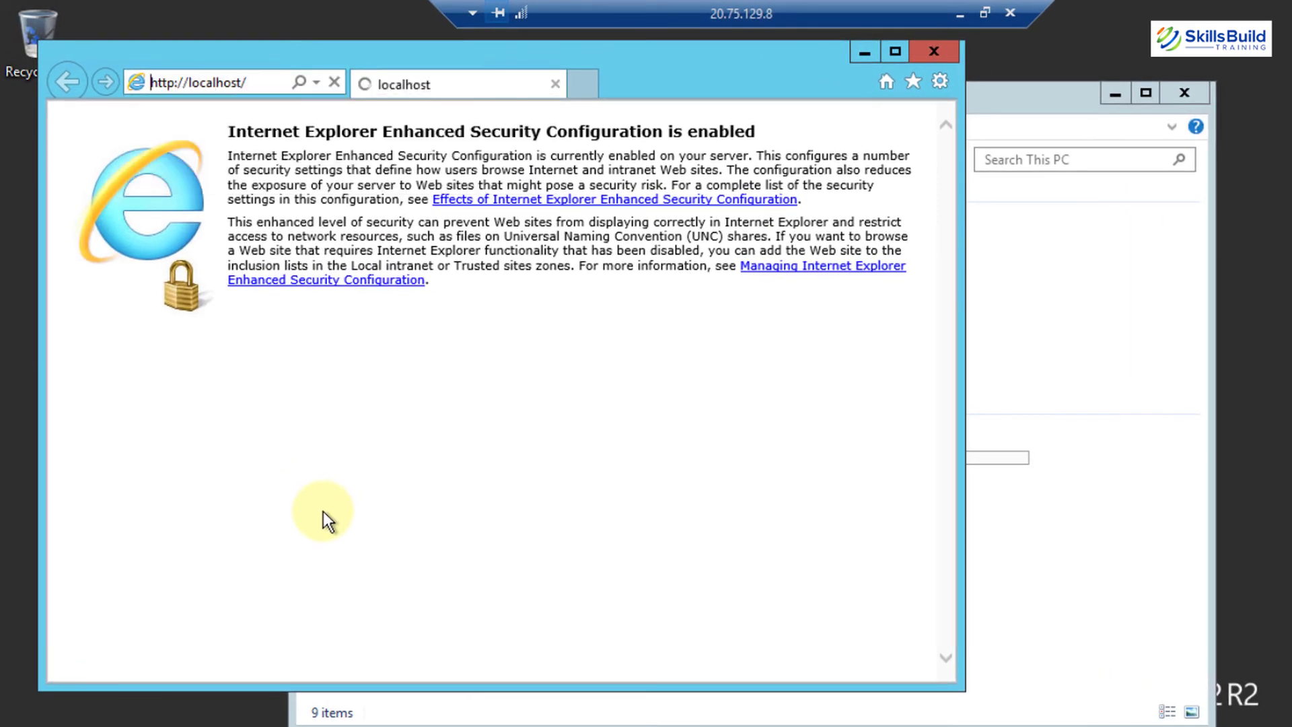
pyautogui.click(895, 52)
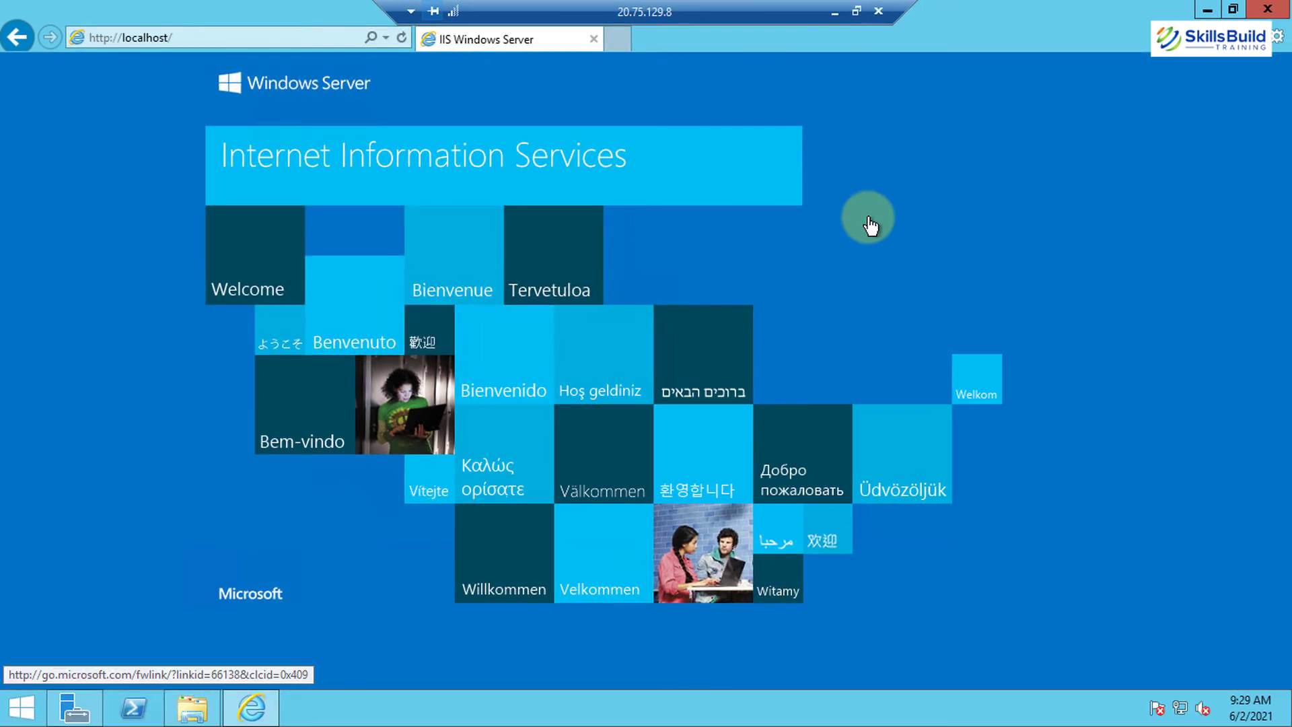
pyautogui.click(1208, 7)
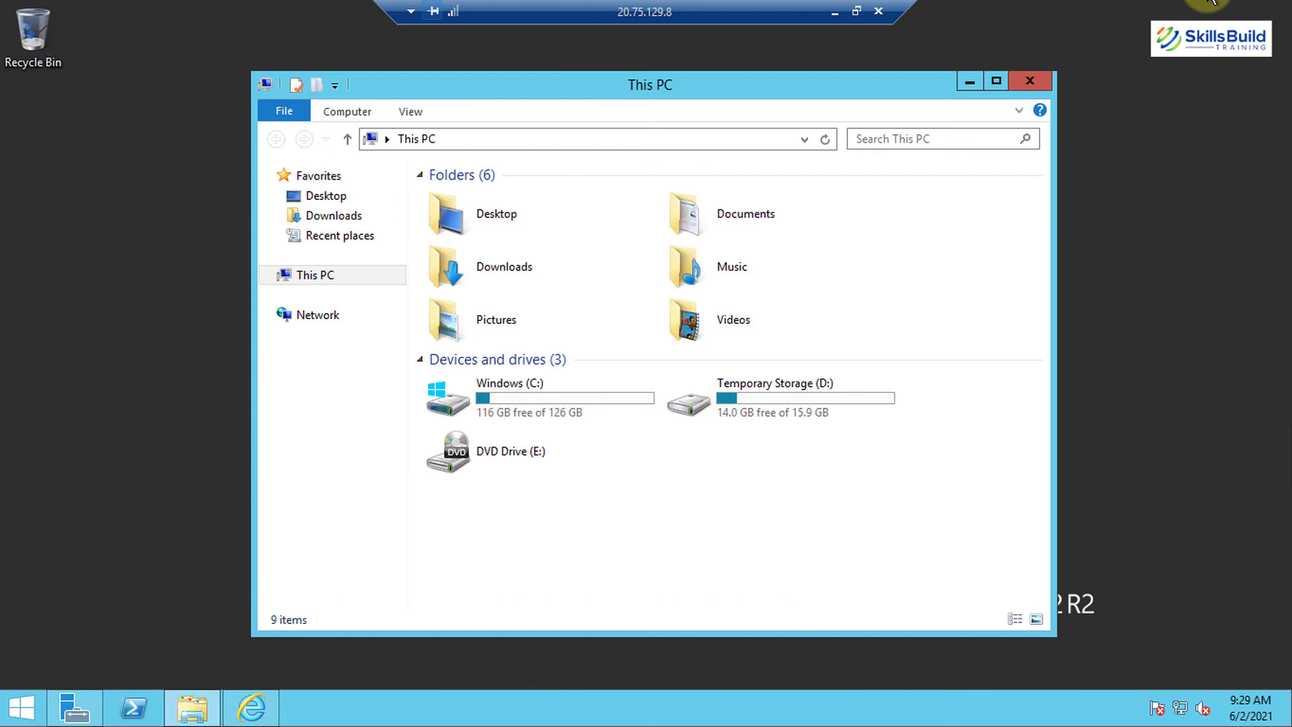
pyautogui.click(837, 11)
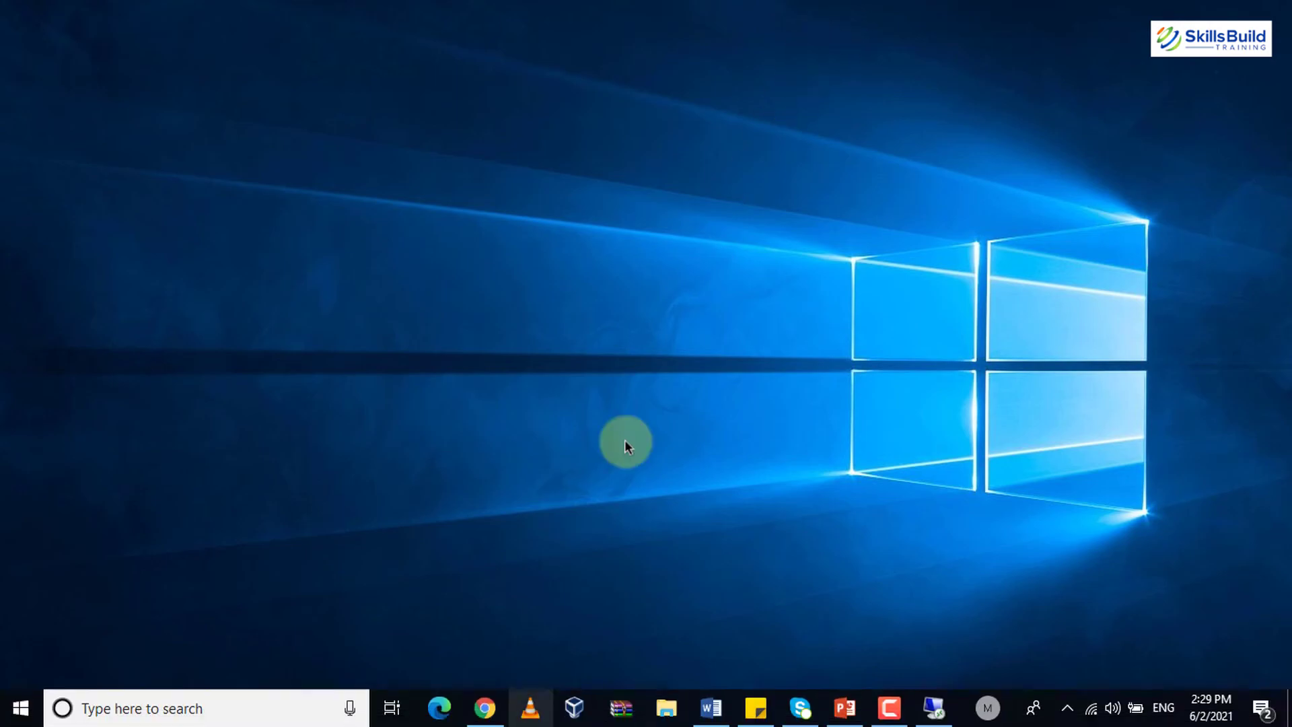
# Load 20.75.129.8 in a new Chrome tab, then return to the DemoVM10 Azure overview
pyautogui.click(488, 705)
pyautogui.click(253, 16)
pyautogui.write('20.75.129.8')
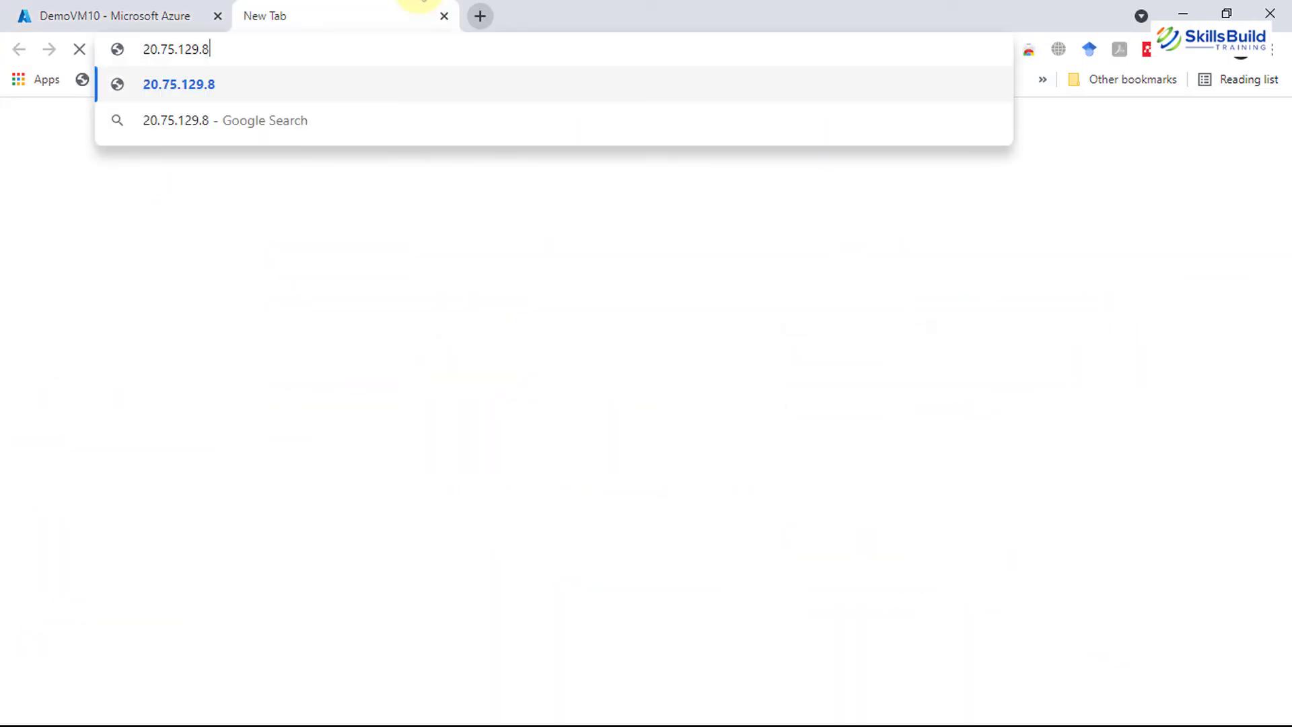
pyautogui.press('Return')
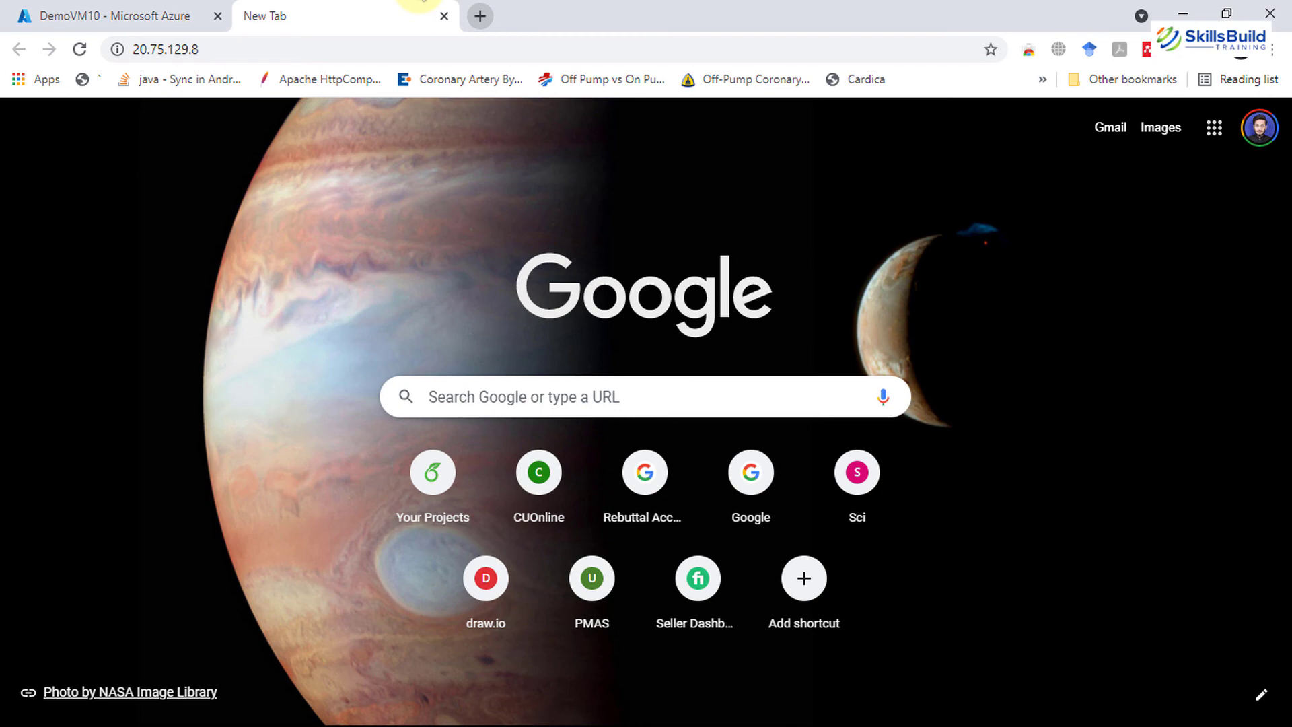
pyautogui.click(110, 7)
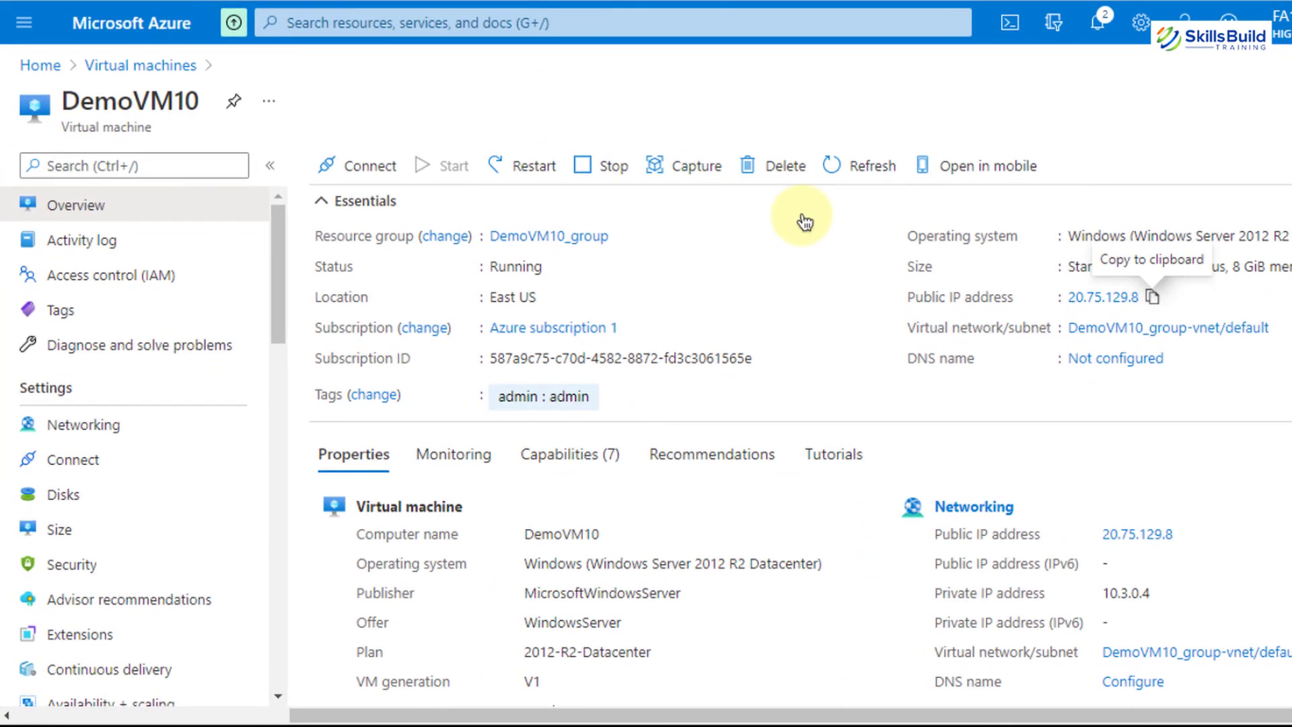
pyautogui.scroll(-2, 800, 210)
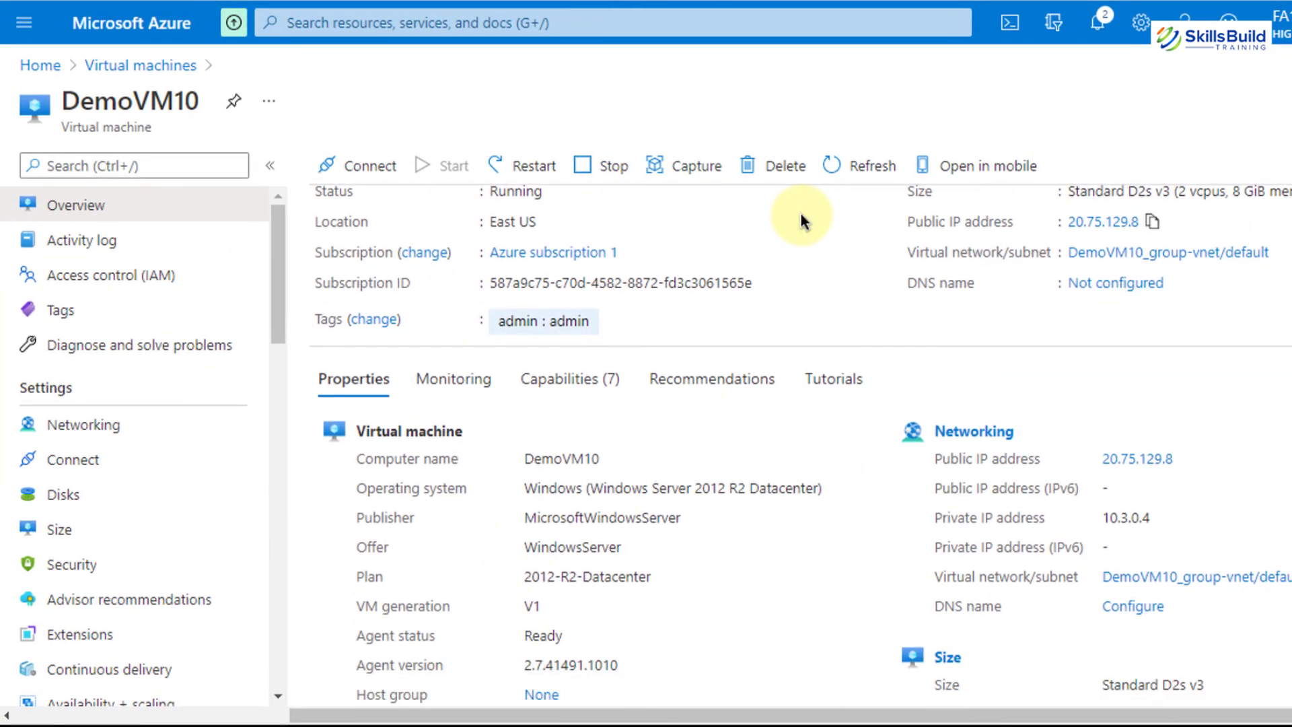
# Add inbound rule Port_80 on DemoVM10-nsg allowing destination port 80 at priority 310
pyautogui.click(102, 426)
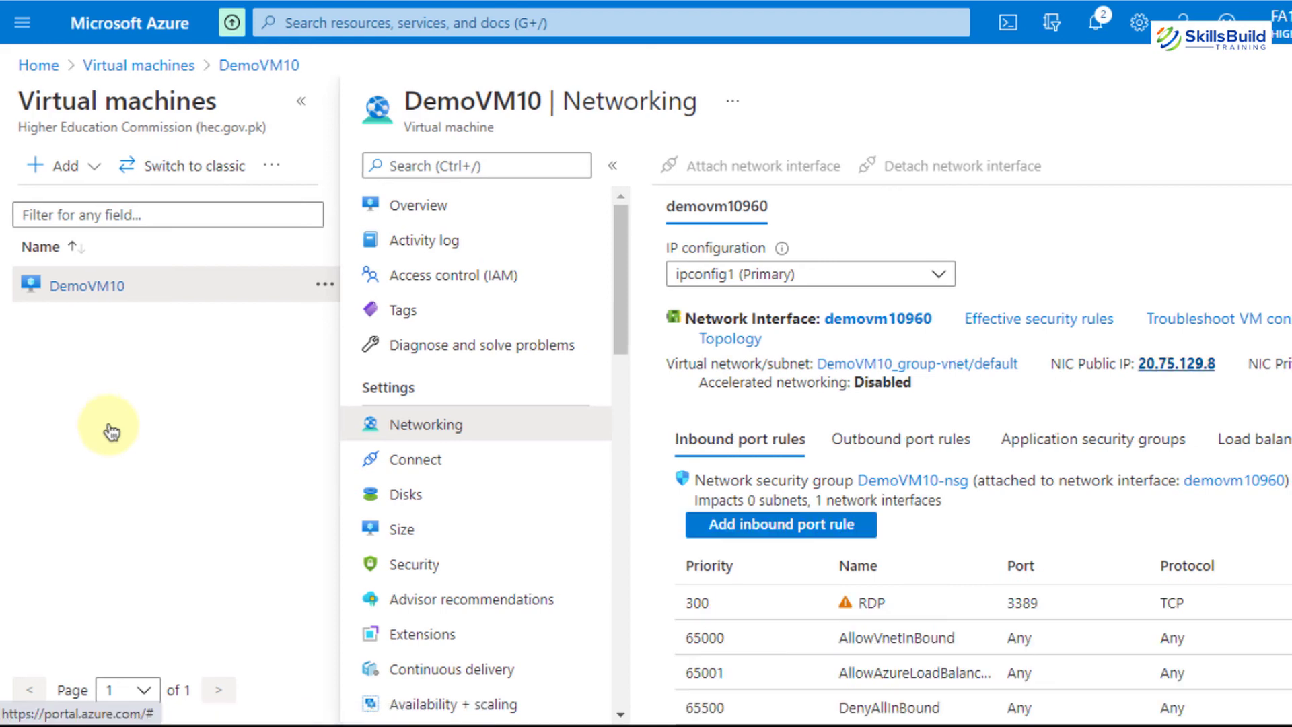
pyautogui.click(568, 525)
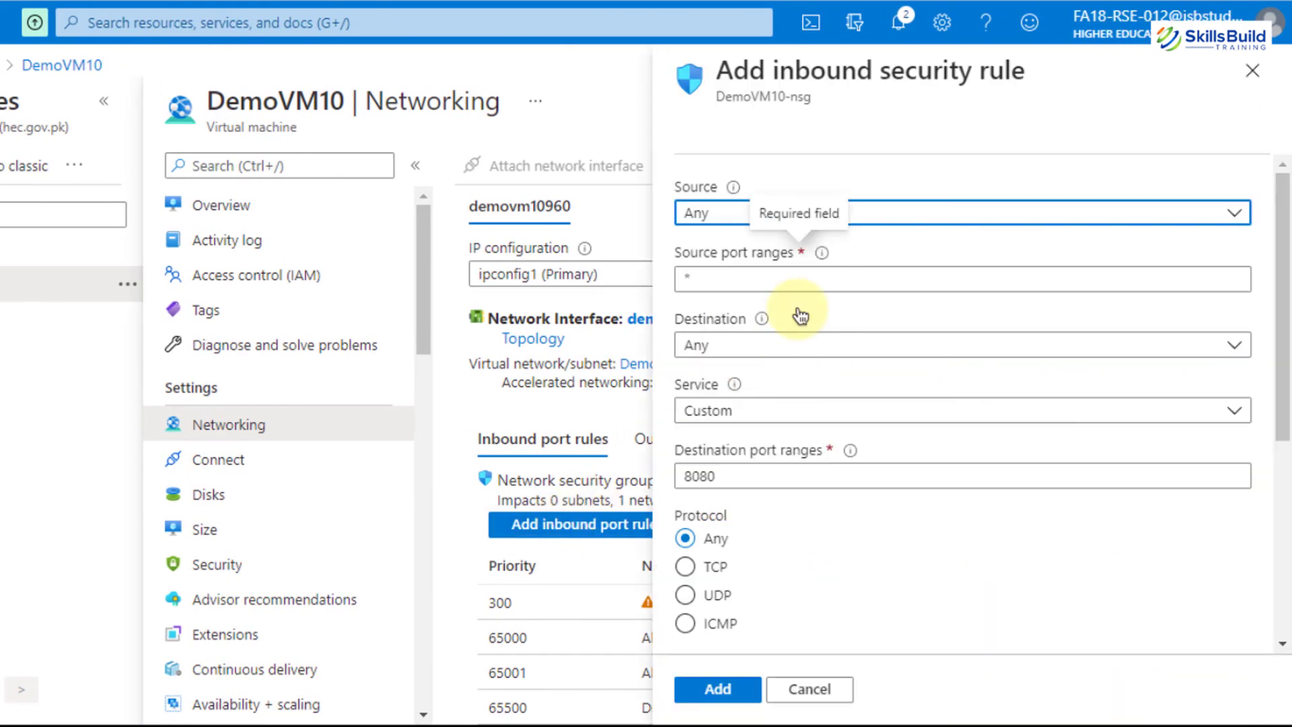
pyautogui.click(774, 440)
pyautogui.press('BackSpace')
pyautogui.press('BackSpace')
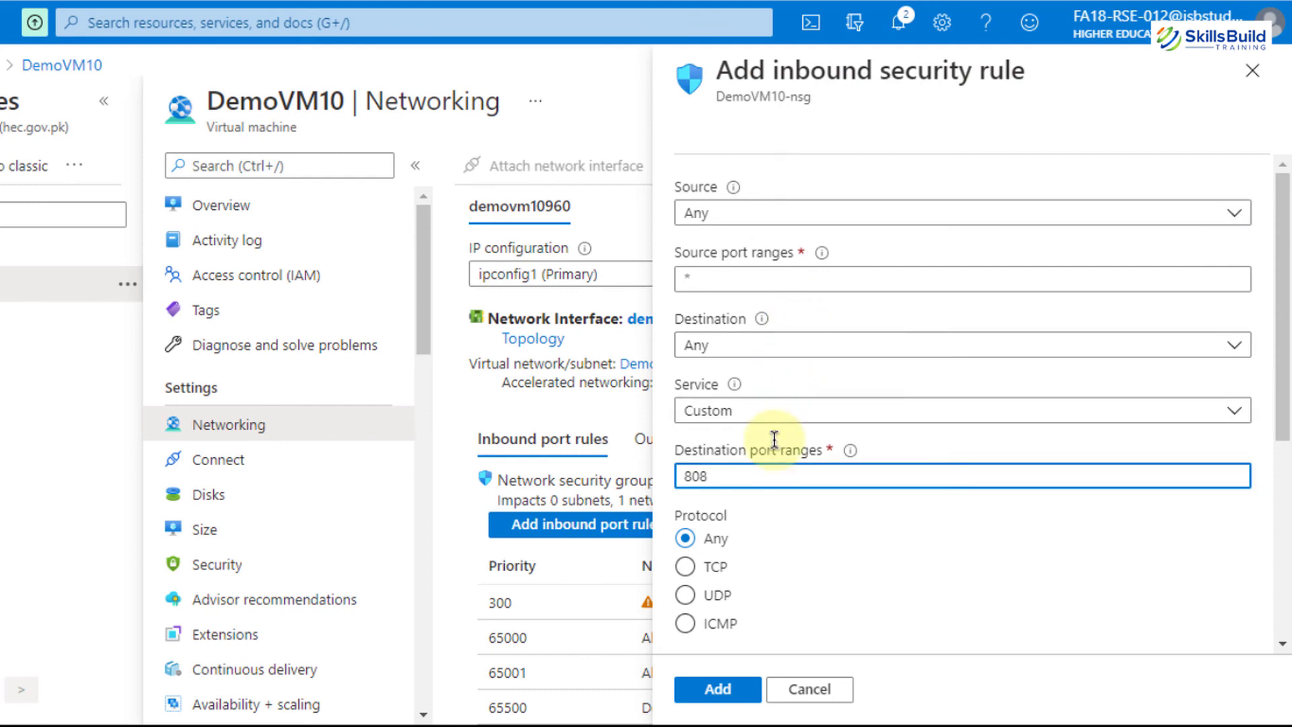
pyautogui.scroll(-2, 761, 505)
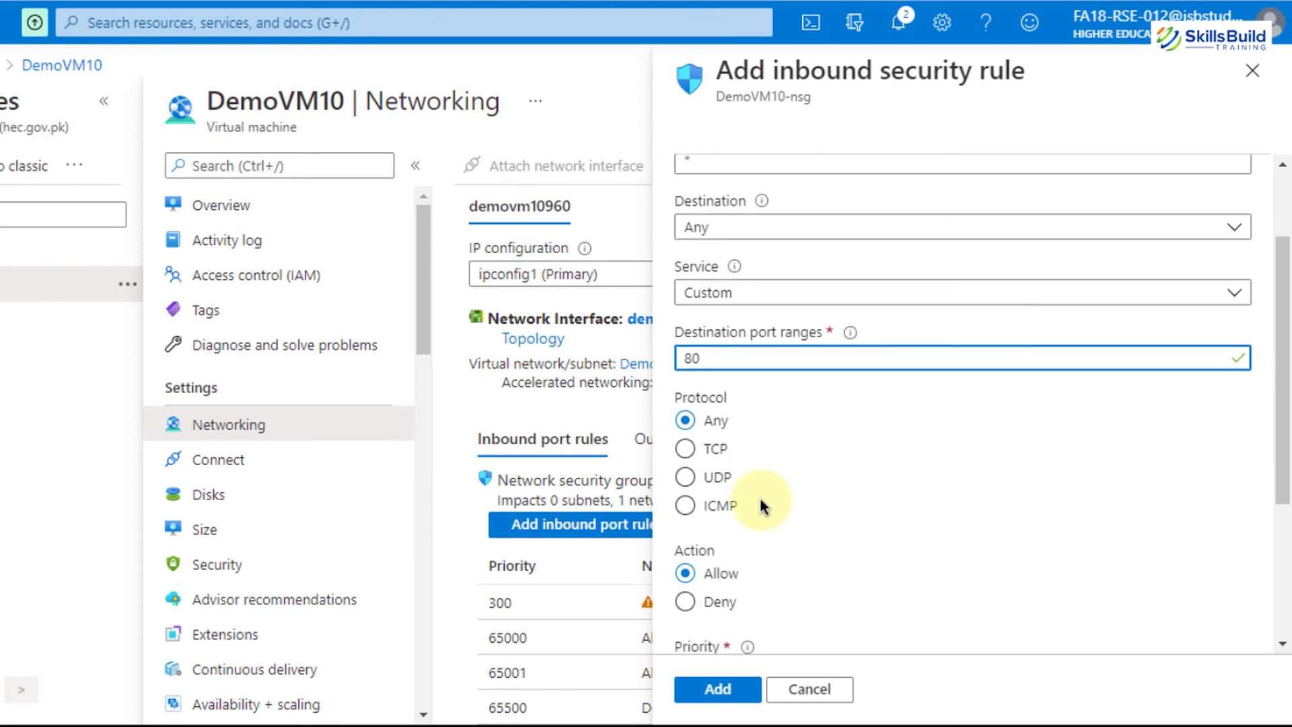
pyautogui.scroll(-3, 760, 505)
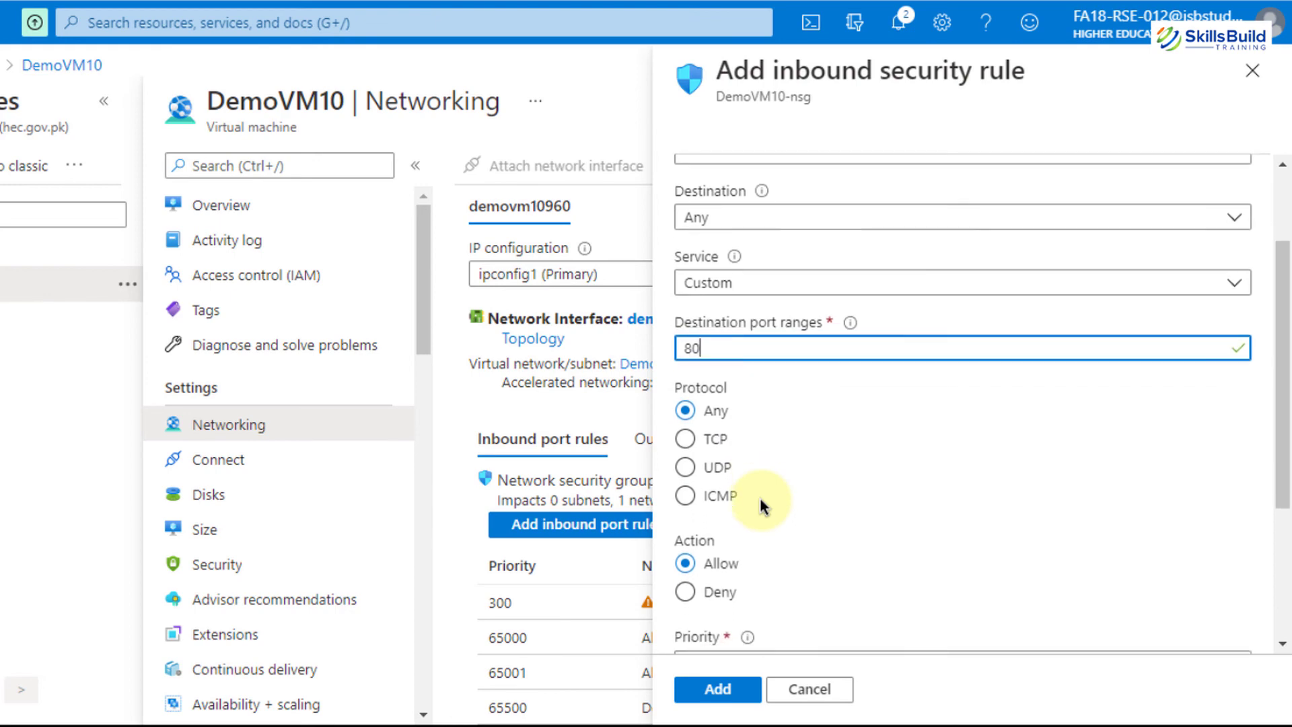
pyautogui.scroll(-1, 761, 505)
pyautogui.click(759, 498)
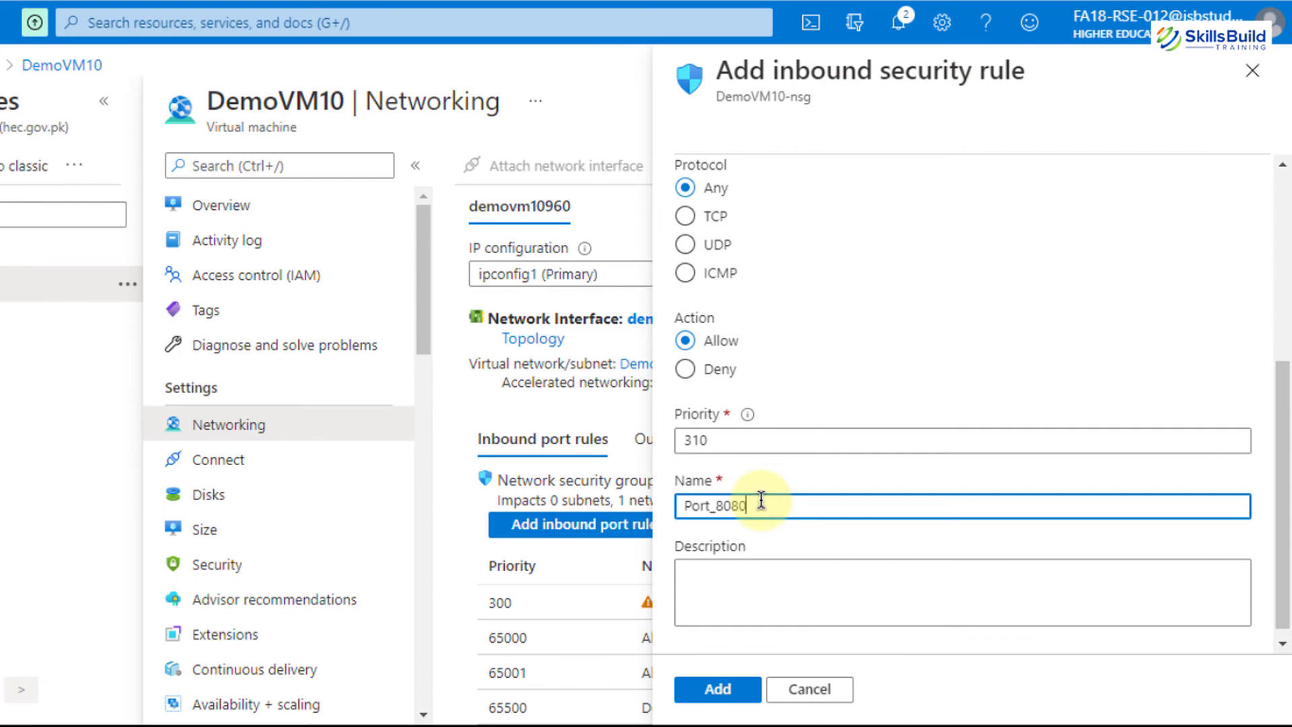
pyautogui.press('BackSpace')
pyautogui.press('BackSpace')
pyautogui.scroll(-1, 760, 499)
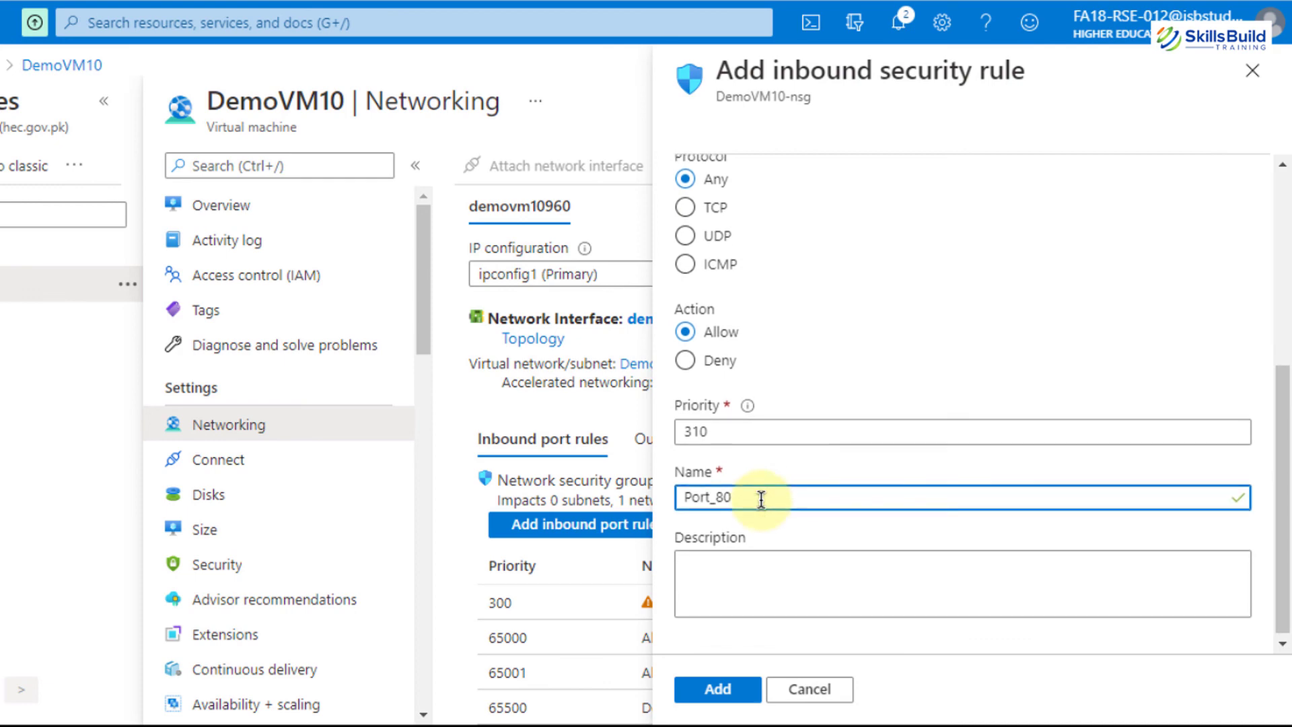
pyautogui.click(732, 691)
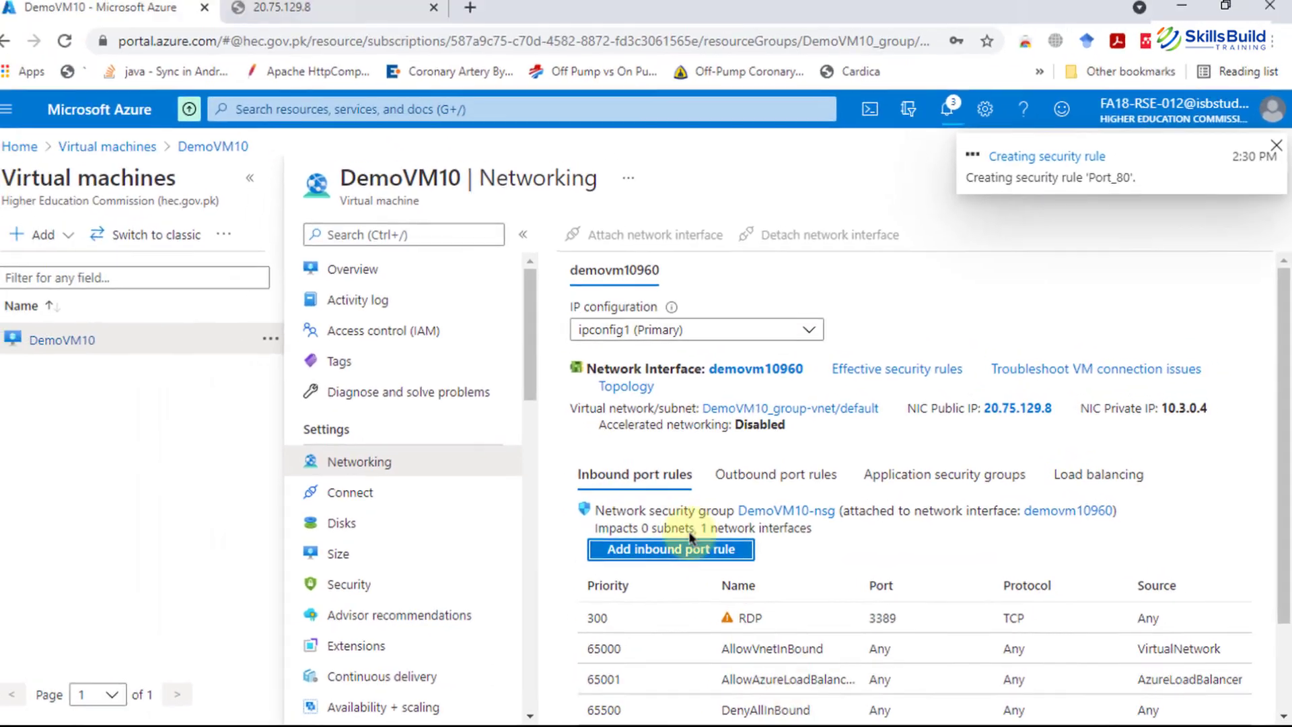
# Reload the 20.75.129.8 page twice; it still reports a timed-out connection
pyautogui.click(323, 5)
pyautogui.click(389, 45)
pyautogui.press('Return')
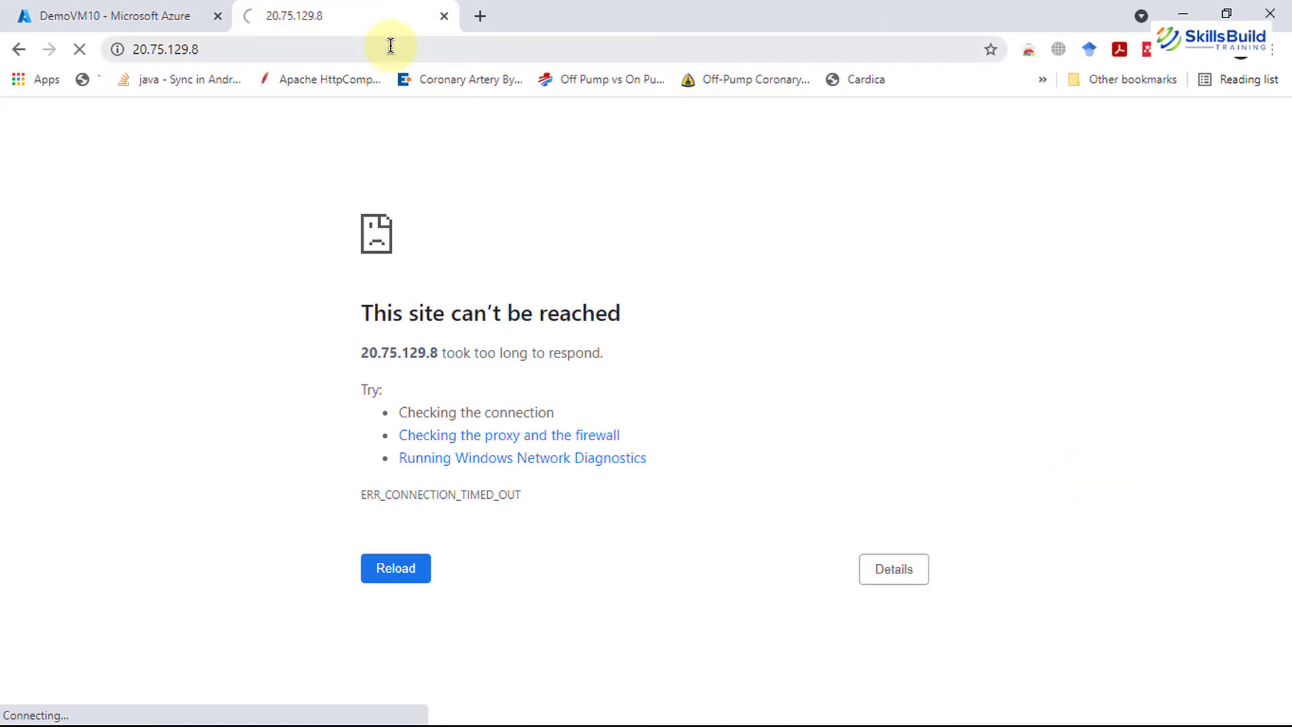
pyautogui.click(390, 45)
pyautogui.press('Return')
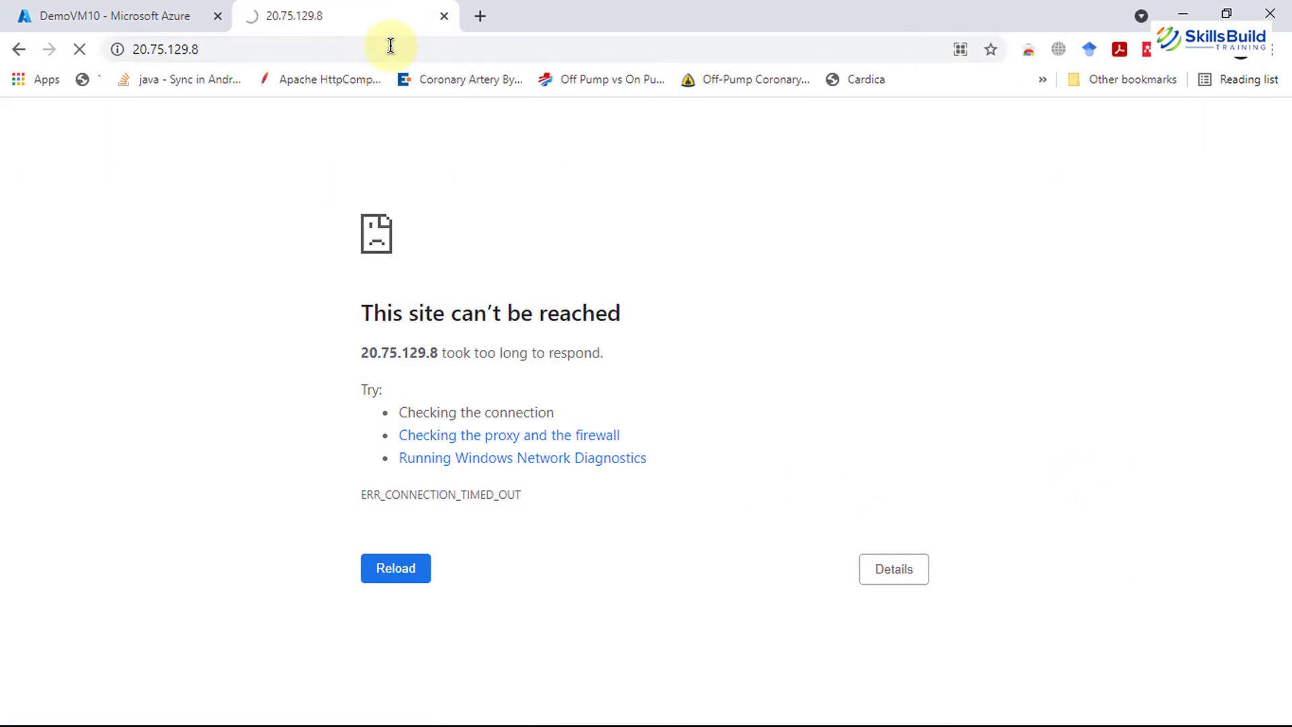